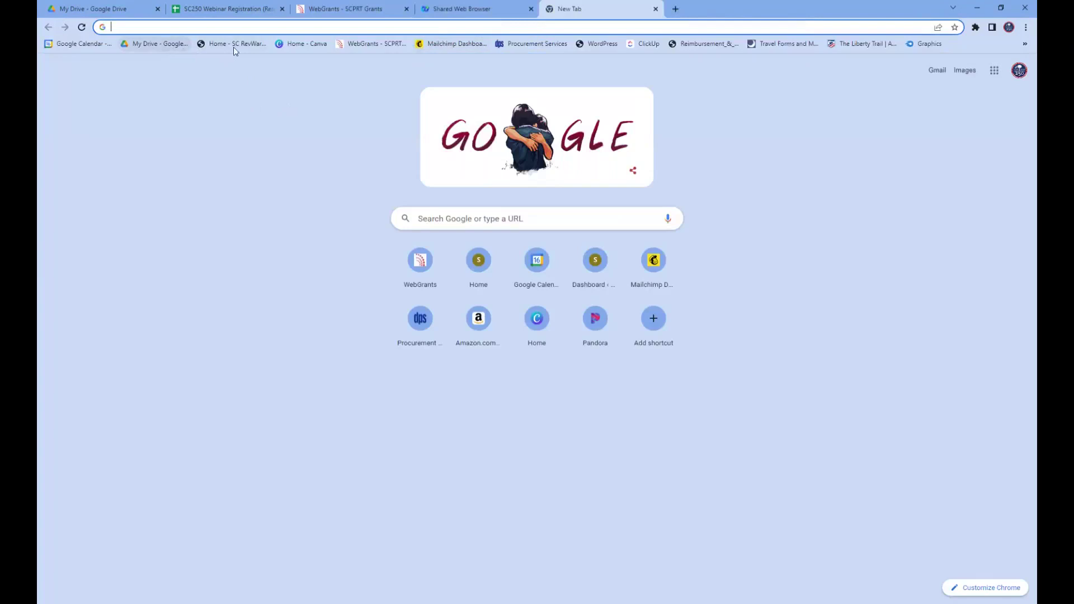
- Load southcarolina250.com and bring up the County 250 Committee entry under Get Involved
key(Return)
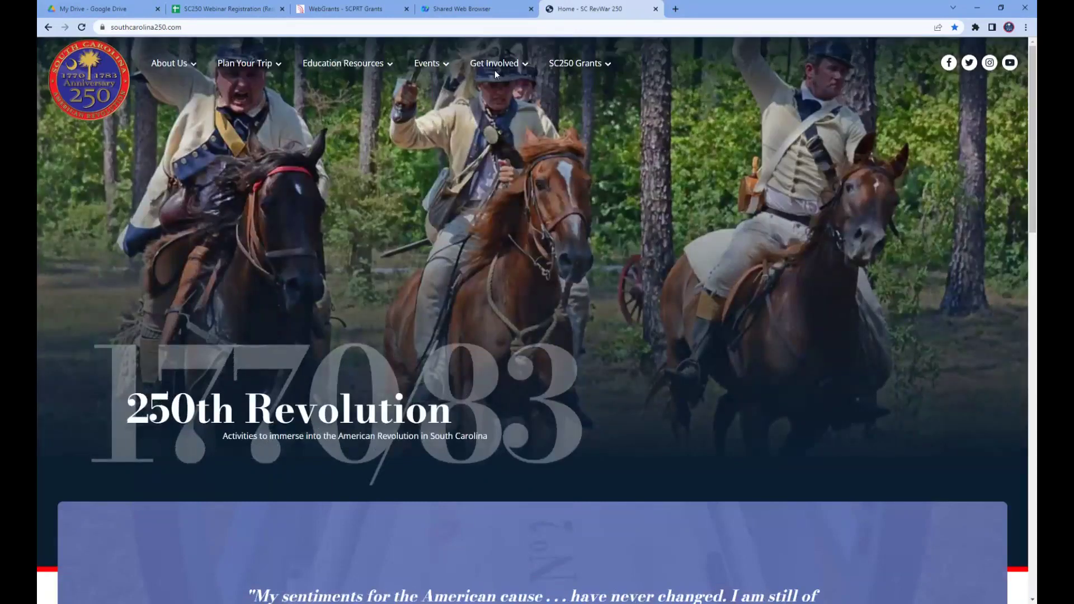
mouse_move(493, 64)
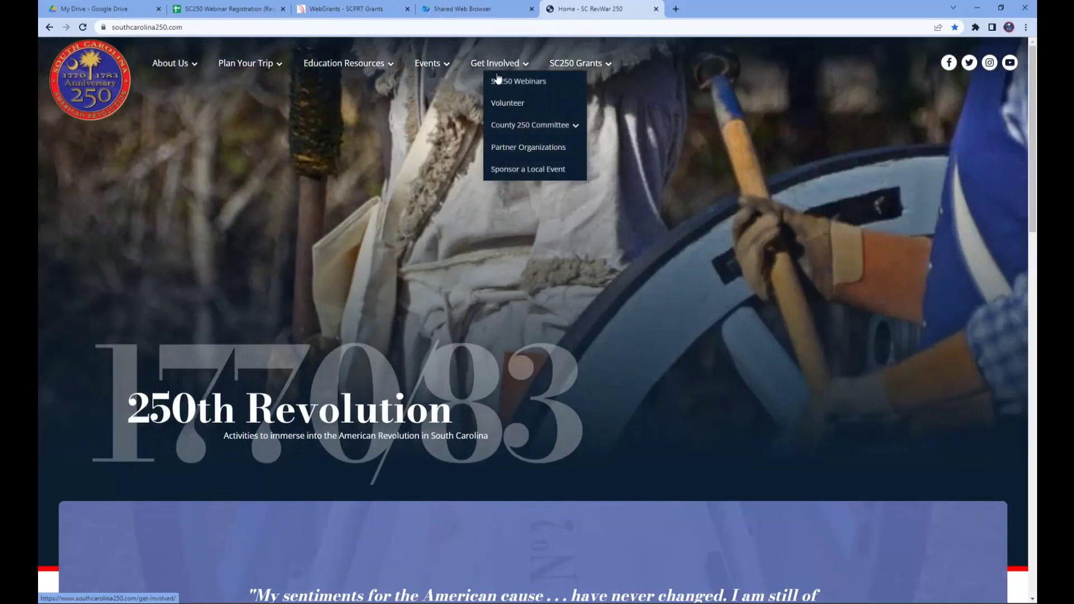
mouse_move(524, 128)
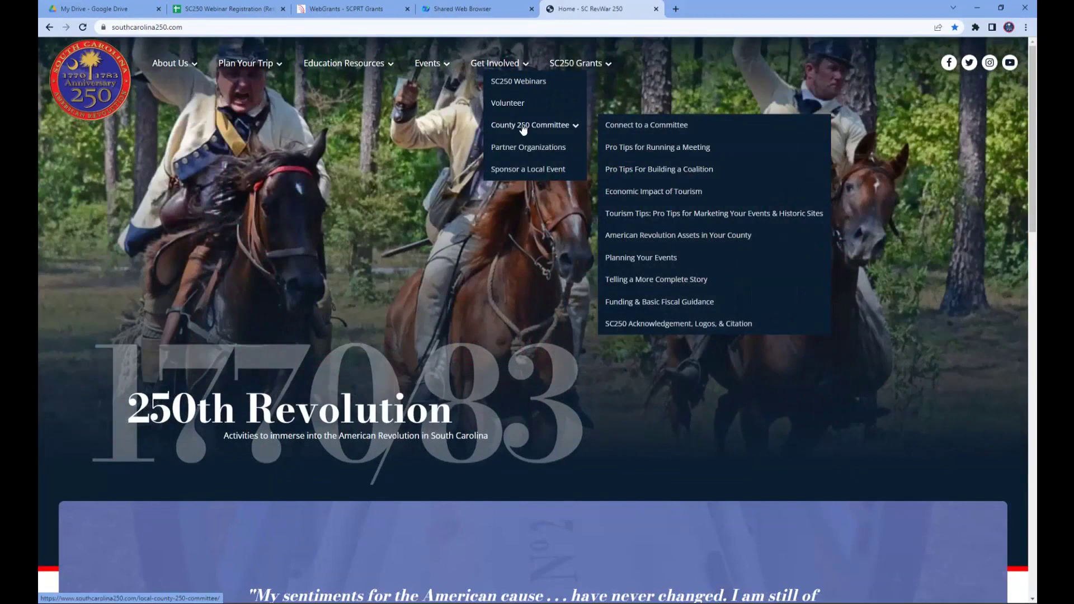
- Go to the Local County 250 Committee page and read its steps to become the official committee
click(524, 126)
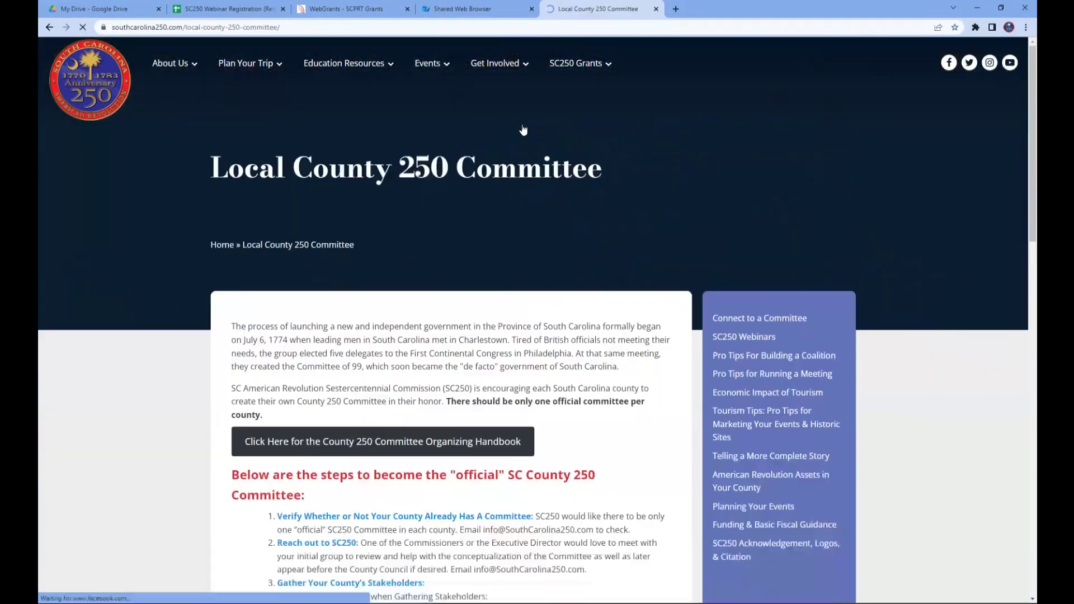
scroll(641, 183, down, 1)
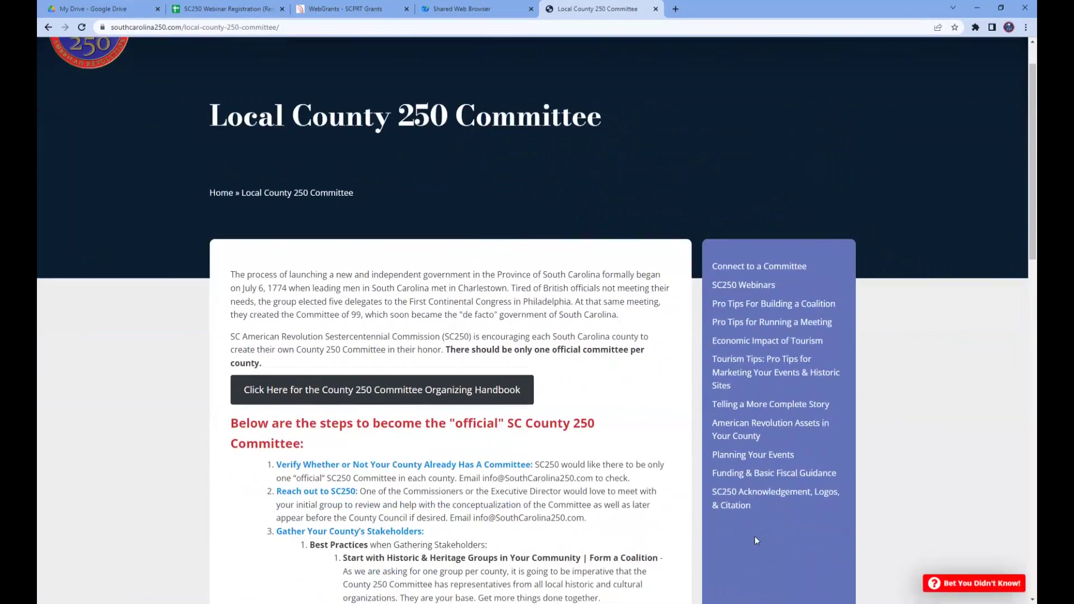
scroll(834, 343, down, 2)
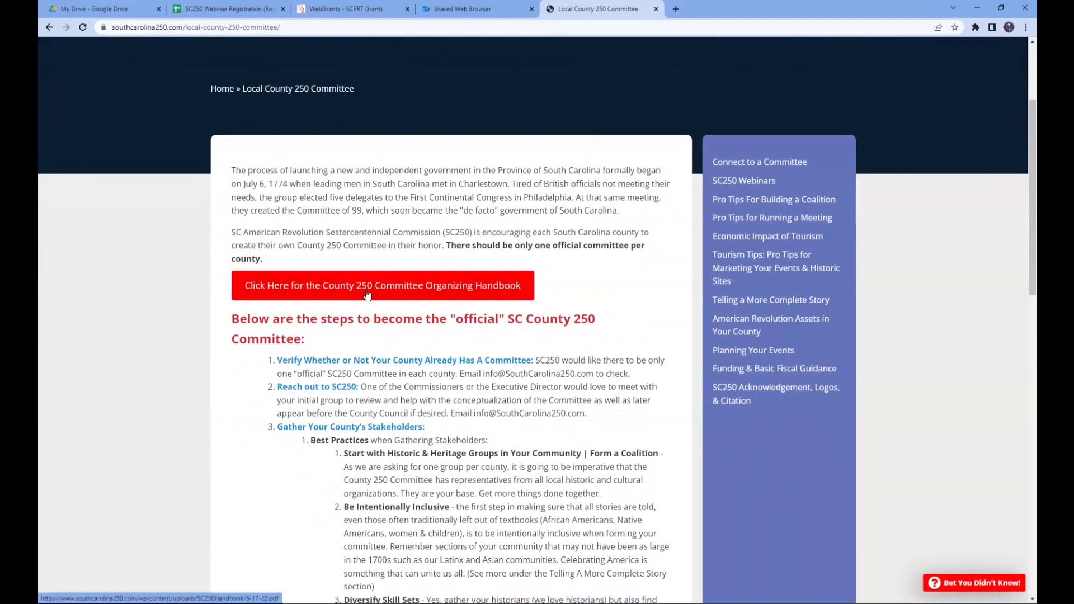
- Skim the SC250Handbook-5-17-22.pdf Organizing Handbook, then go back to the committee page tab
click(367, 295)
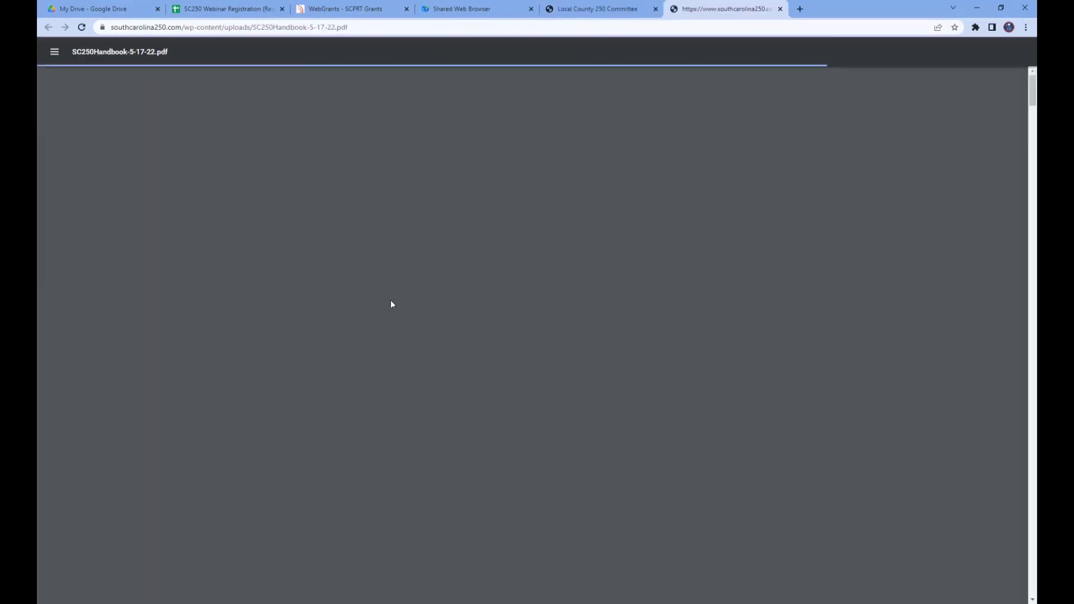
scroll(579, 329, down, 5)
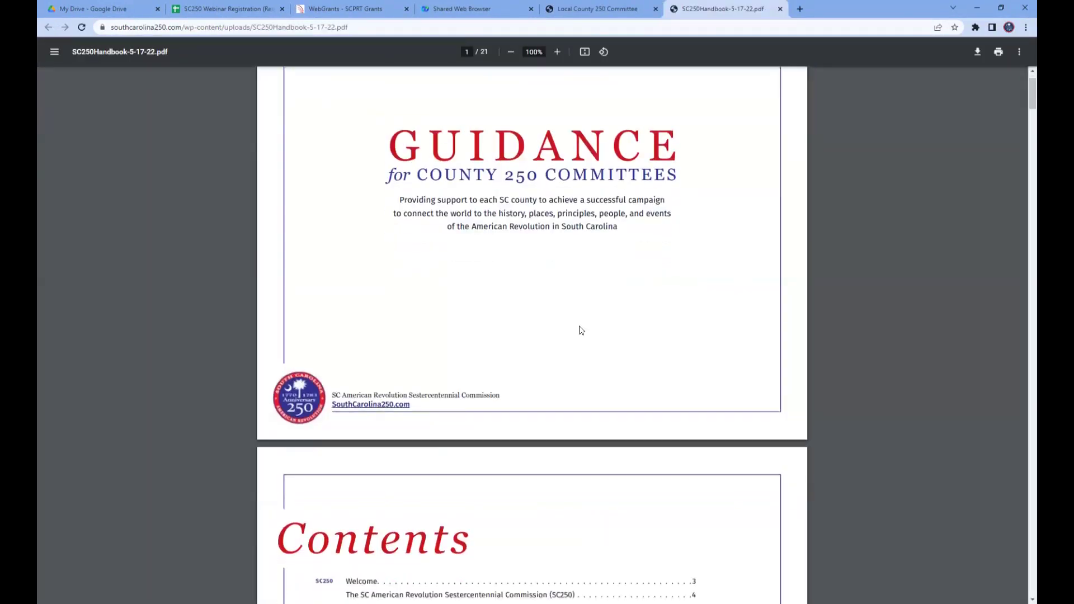
scroll(579, 323, down, 20)
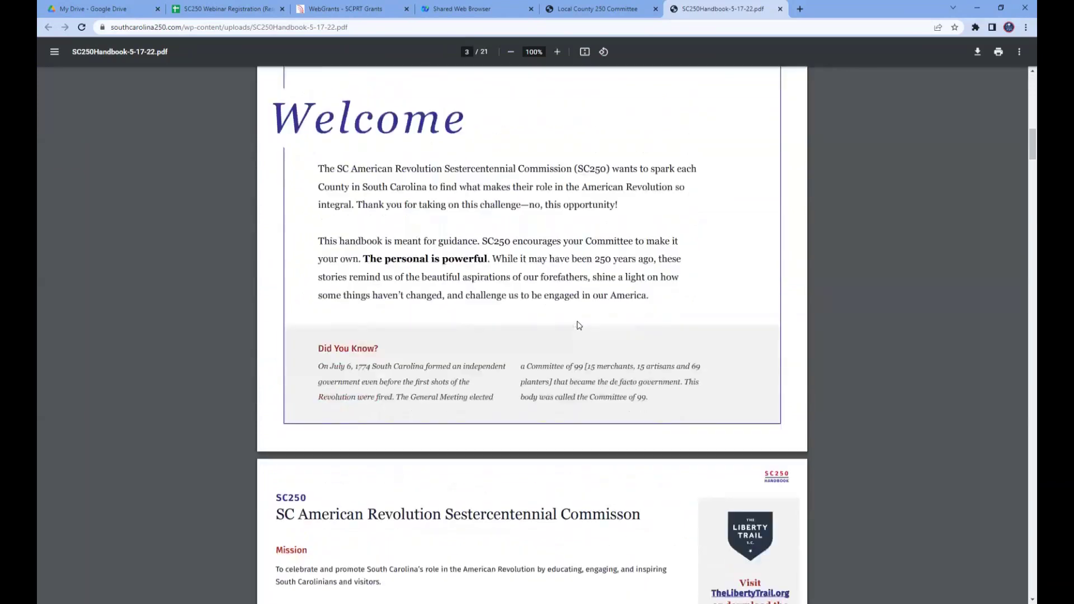
scroll(579, 325, down, 13)
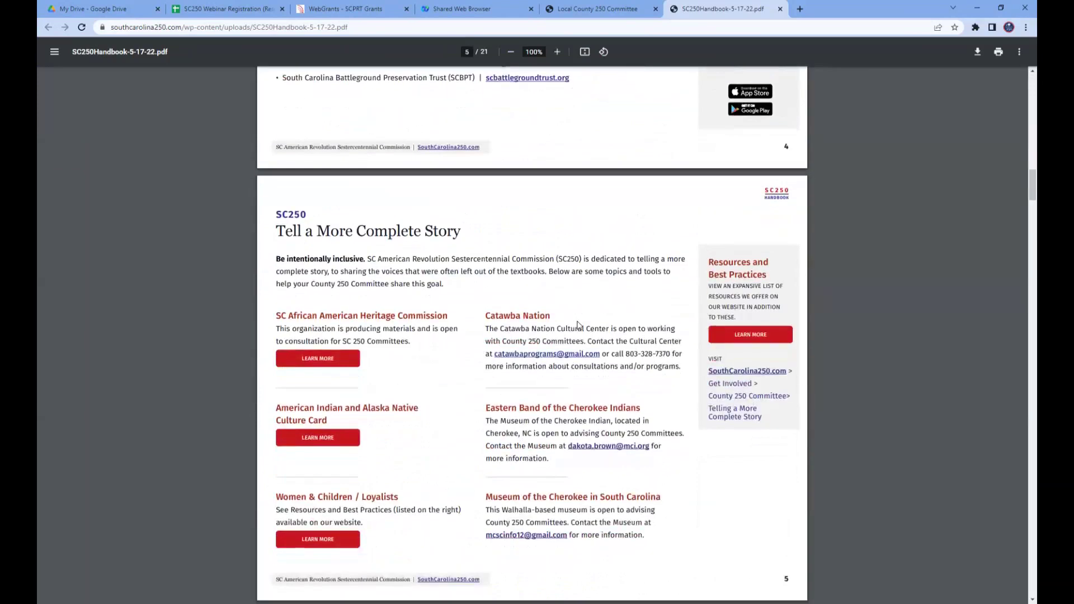
scroll(578, 326, down, 6)
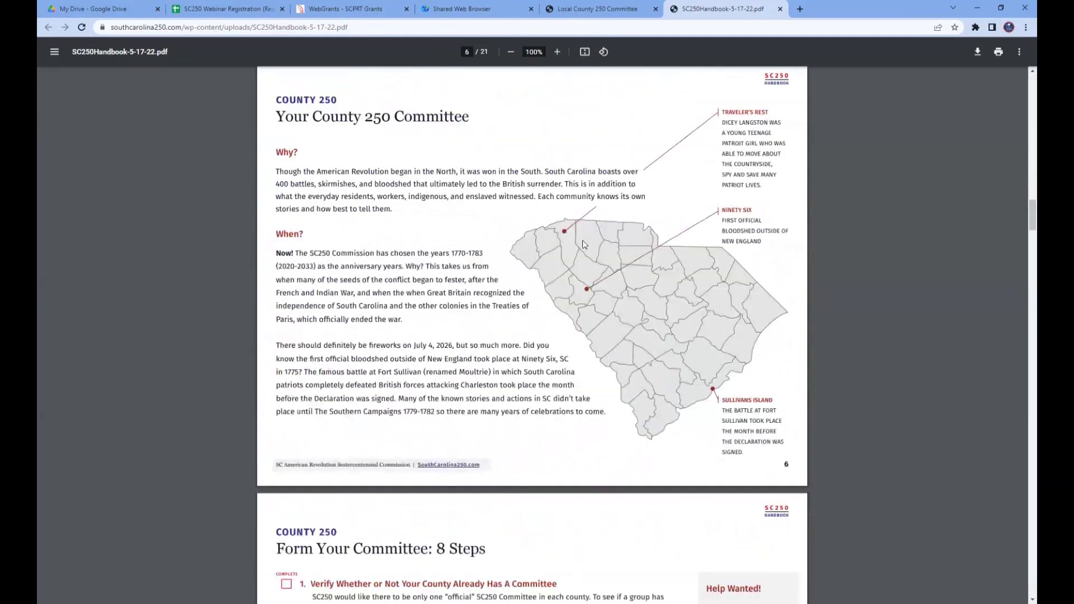
click(623, 9)
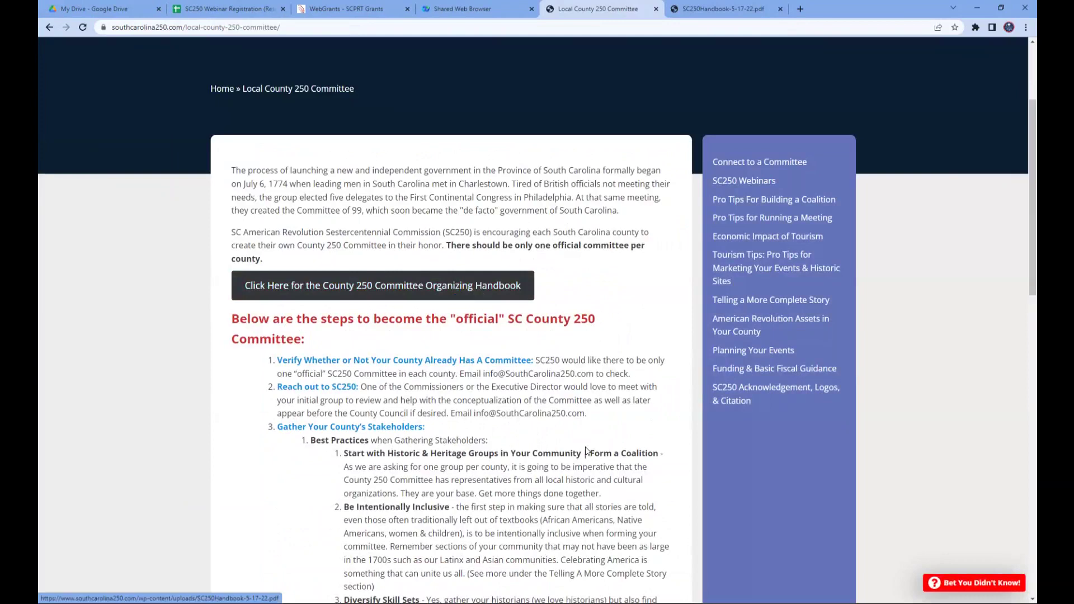
scroll(586, 451, down, 3)
scroll(568, 511, down, 10)
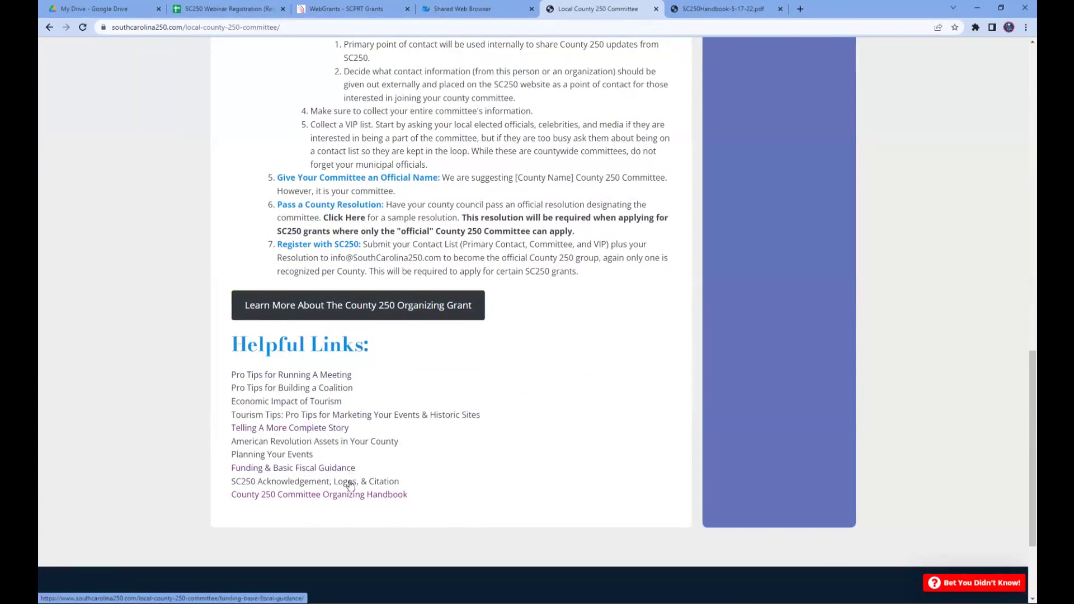
scroll(585, 420, up, 1)
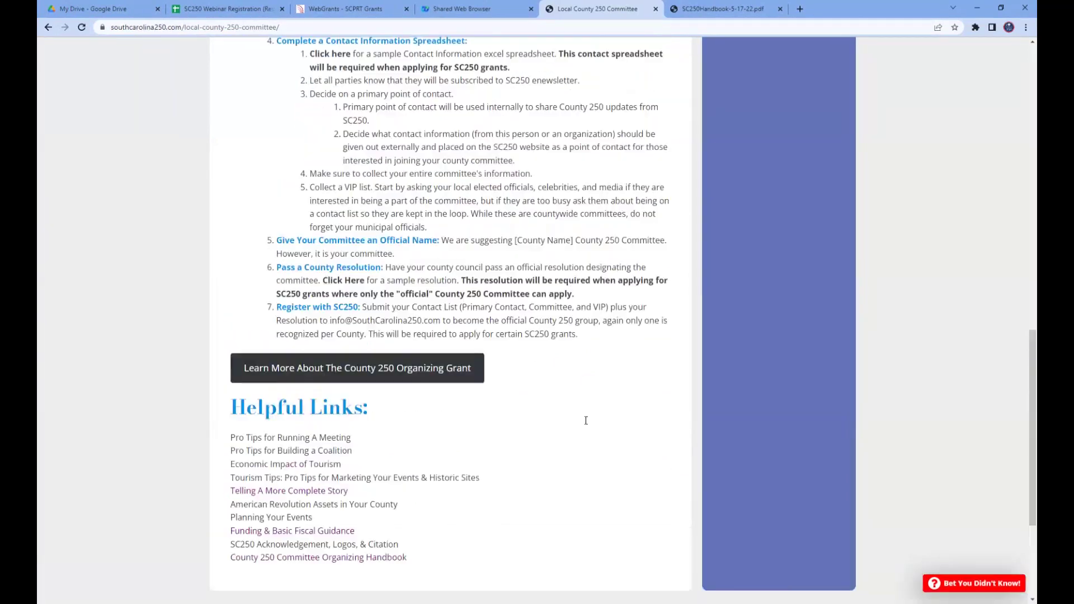
scroll(586, 420, up, 15)
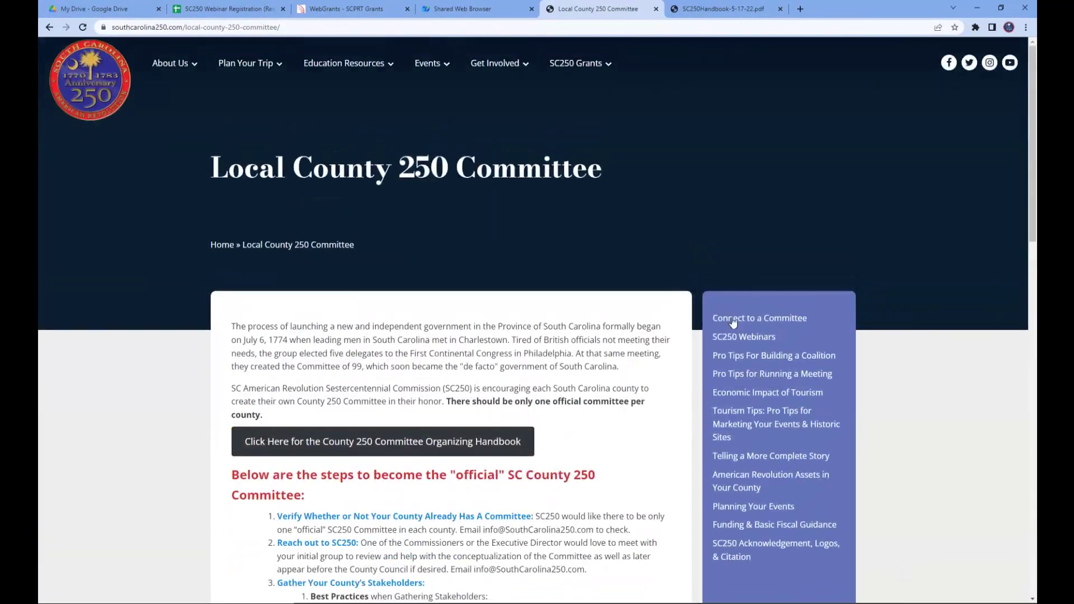
- Browse the List of County 250 Committee Contacts by county on the Connect to a Committee page
click(782, 320)
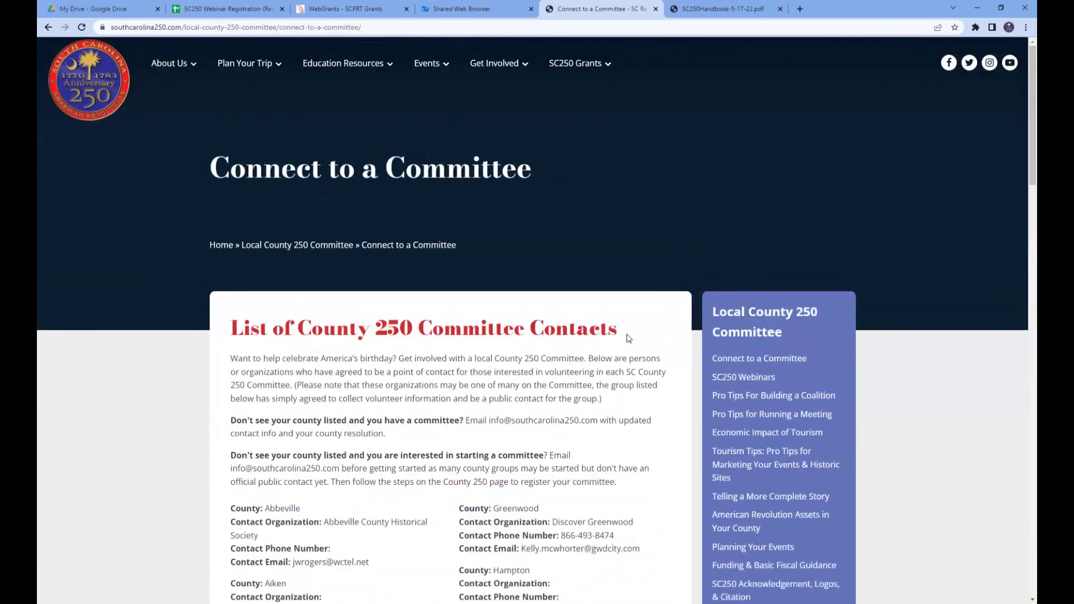
scroll(615, 402, down, 3)
scroll(615, 402, down, 1)
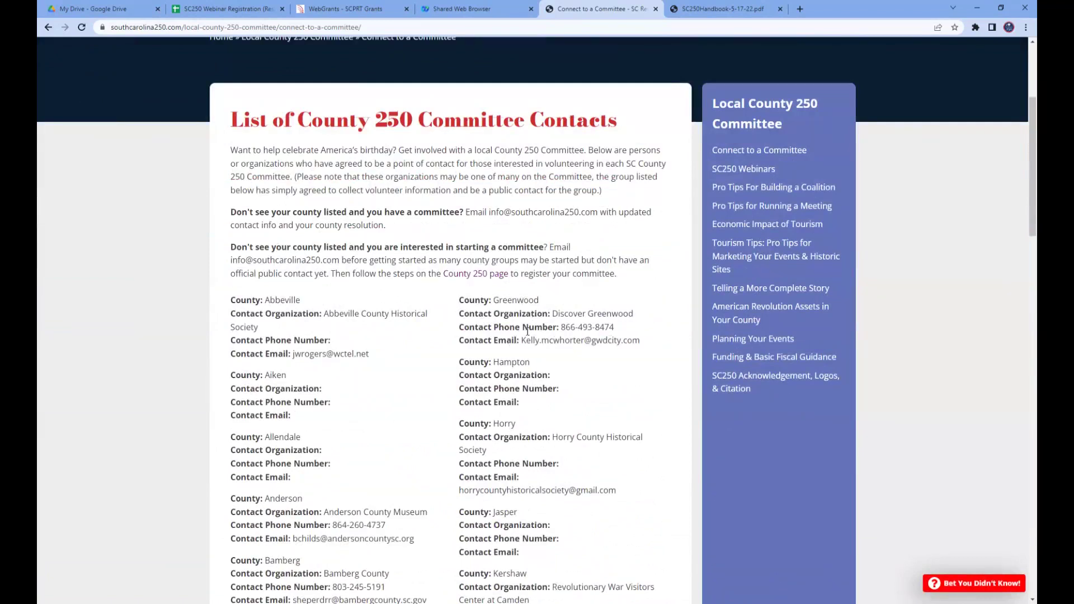
scroll(549, 327, up, 4)
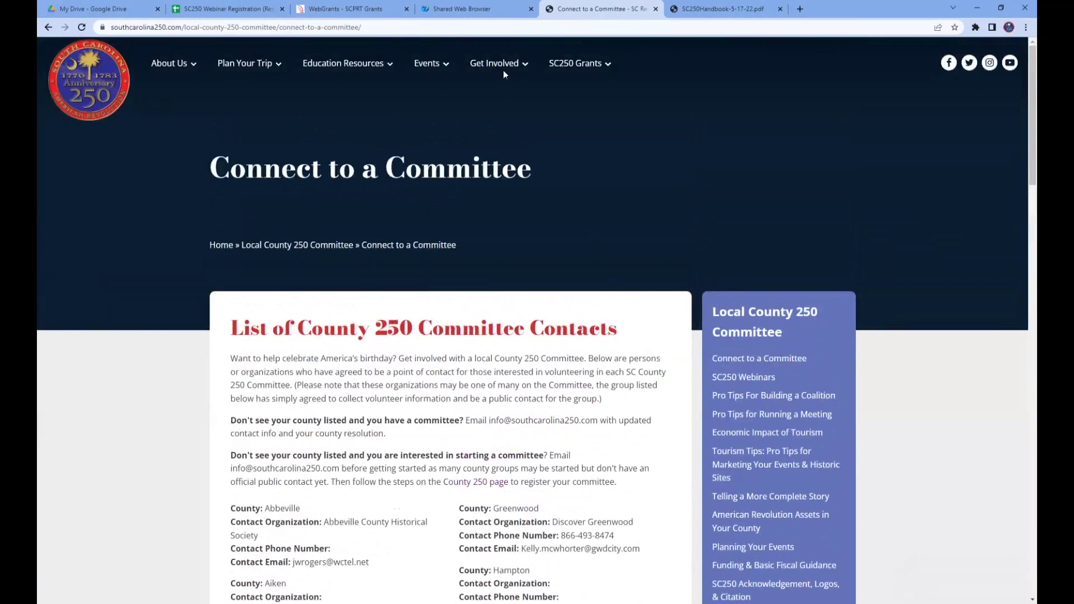
mouse_move(503, 67)
mouse_move(523, 126)
mouse_move(573, 66)
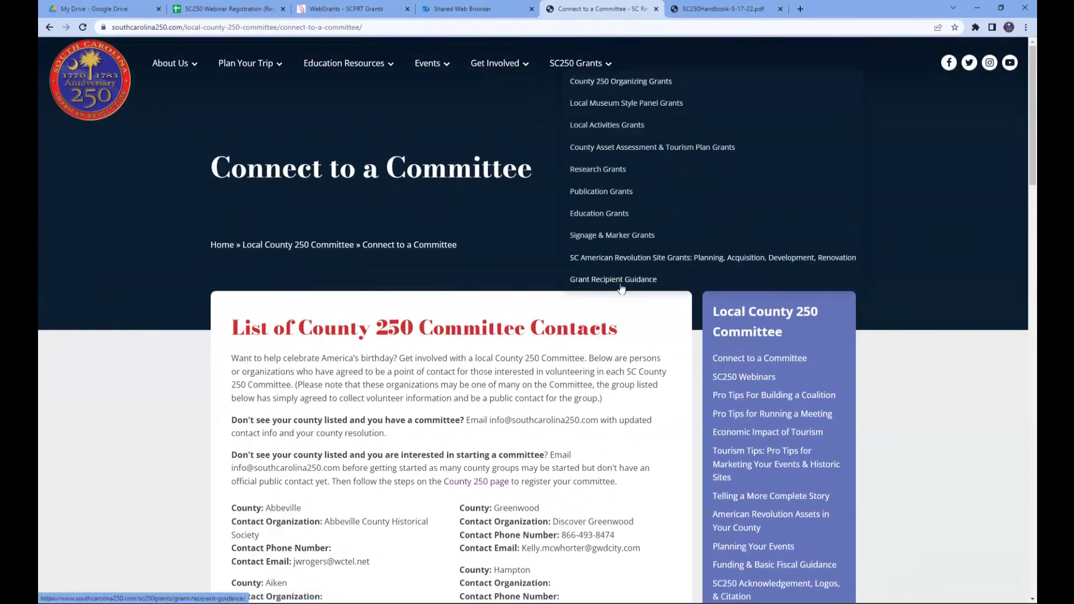
- Go to SC250 Grants, skim the SC250-Grant-Basics.pdf sheet of 23FY programs, then close it
click(574, 66)
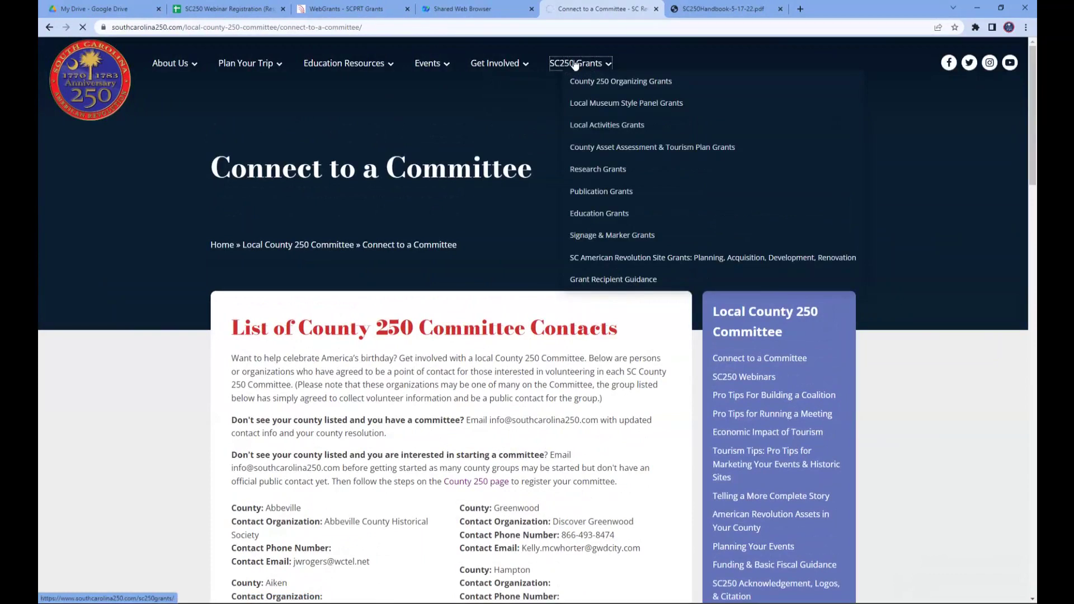
scroll(640, 323, down, 4)
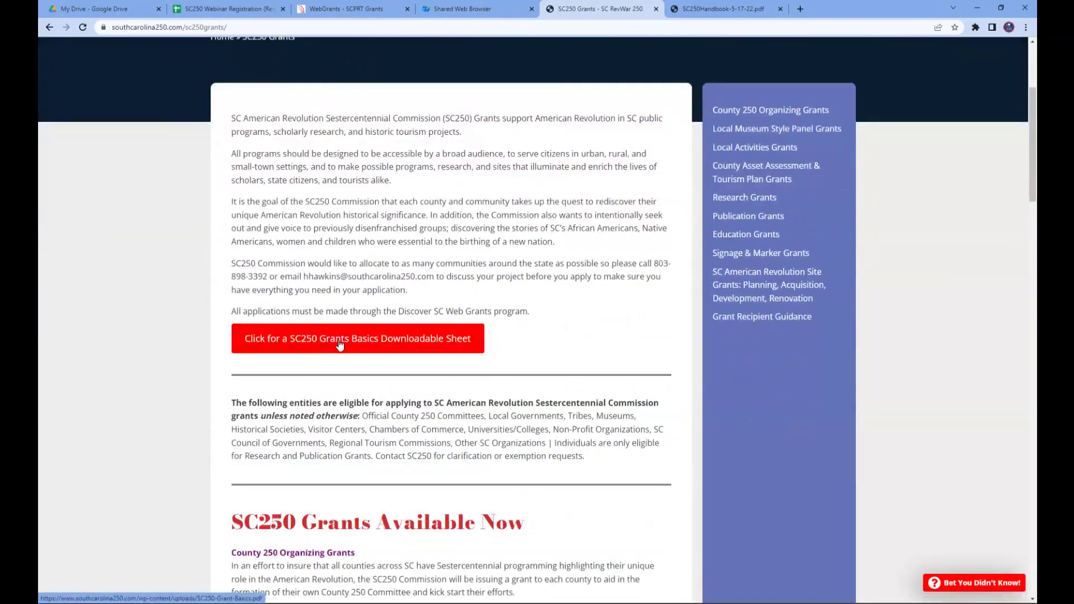
click(339, 343)
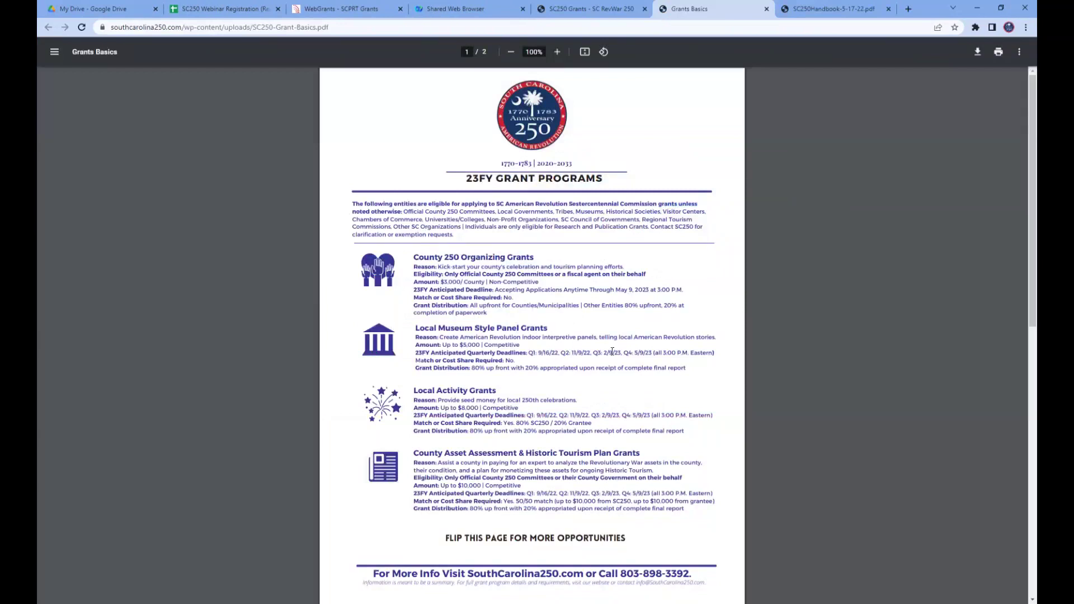
scroll(613, 351, down, 10)
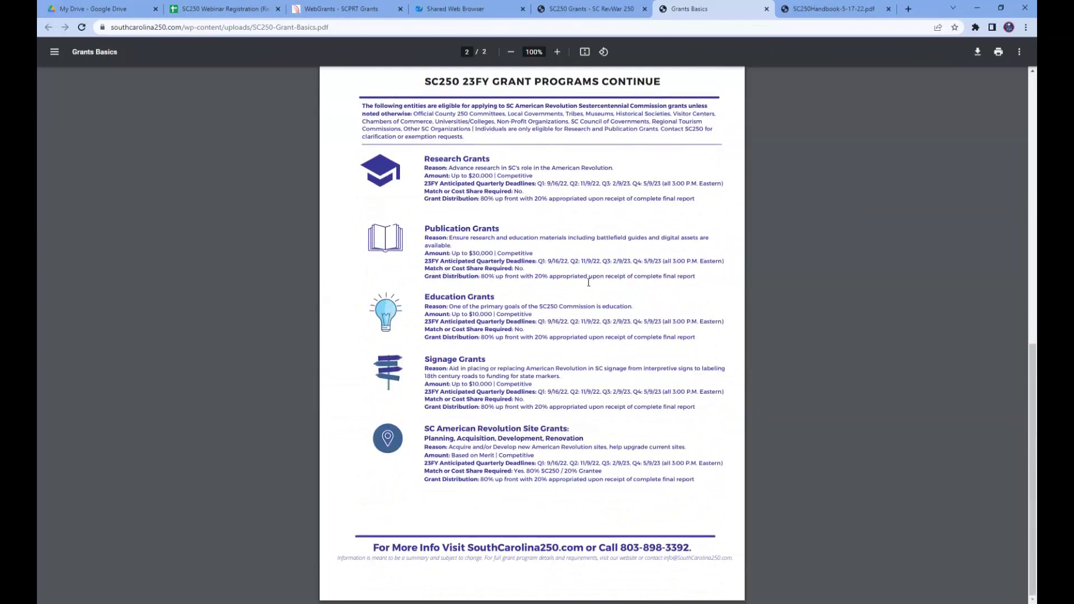
scroll(649, 361, up, 5)
scroll(650, 361, up, 7)
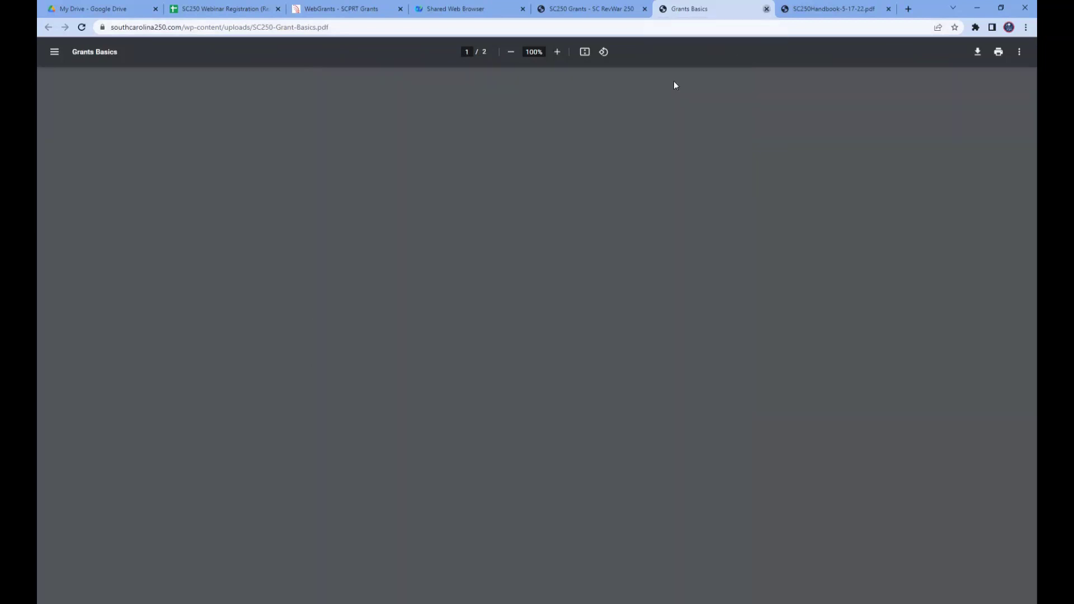
key(ctrl+w)
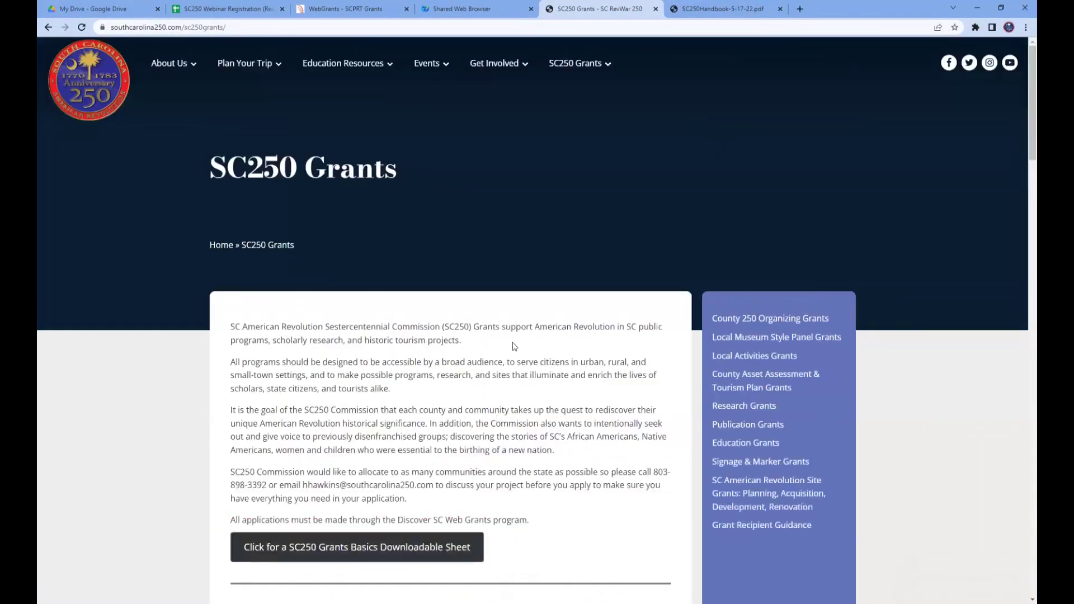
- Scroll to the Grants Available Now section showing the County 250 Organizing Grants terms
mouse_move(564, 67)
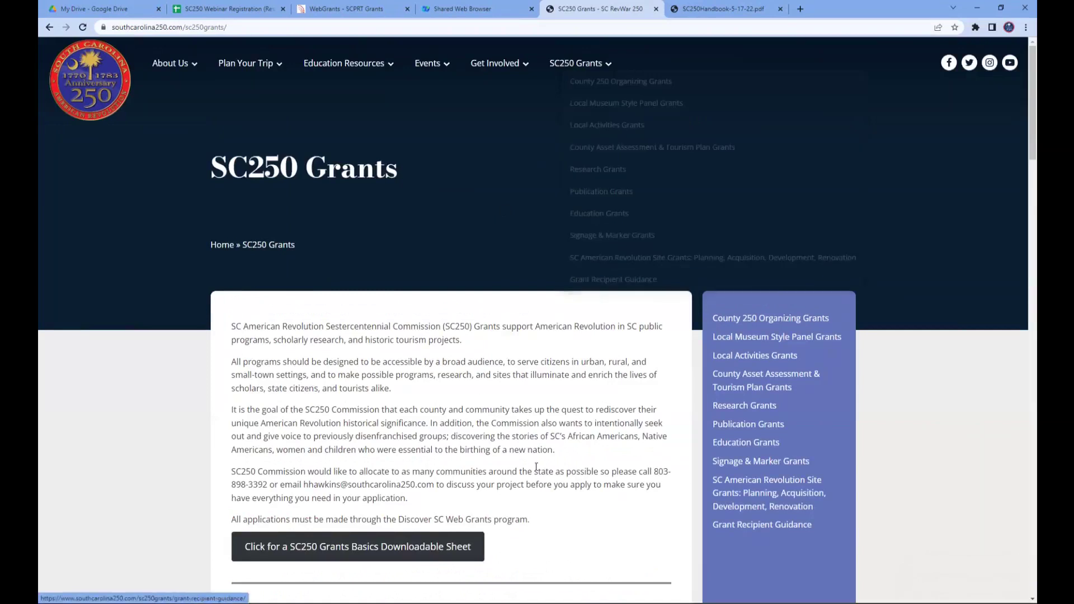
scroll(536, 466, down, 10)
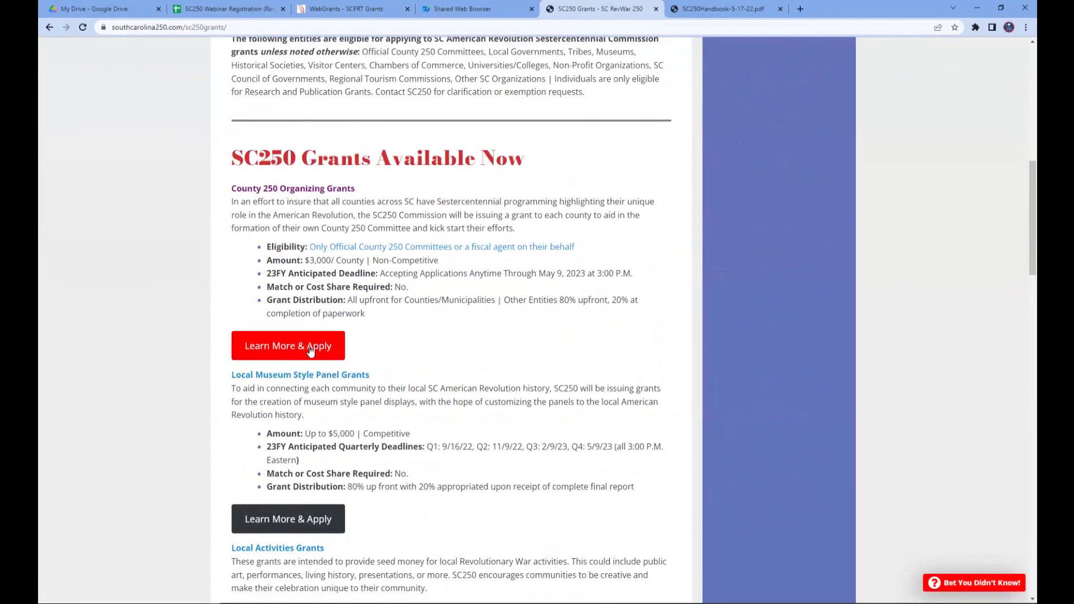
scroll(474, 341, down, 2)
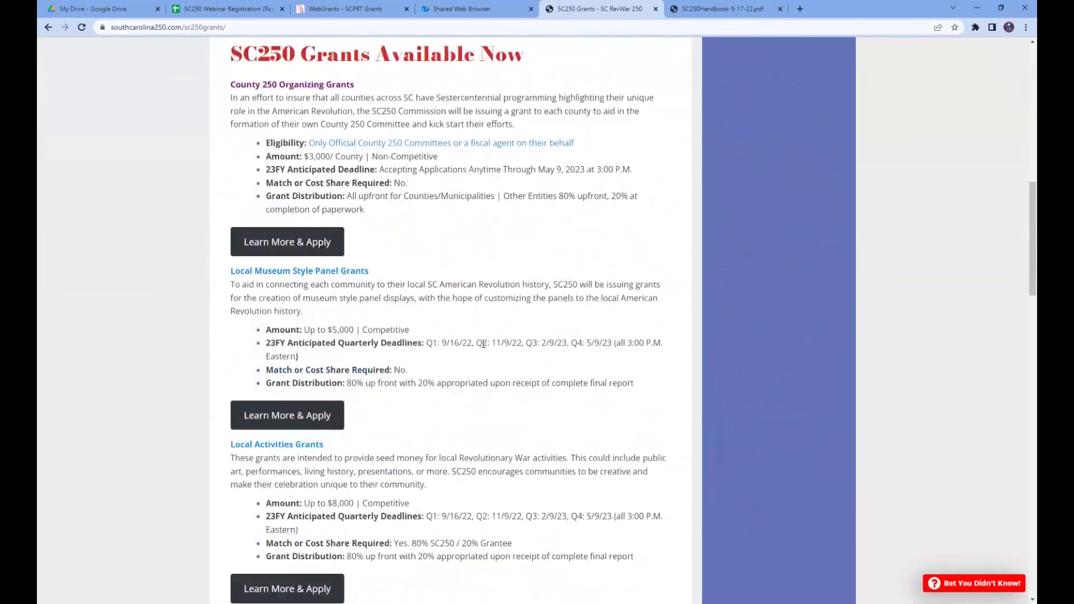
scroll(513, 274, down, 1)
scroll(487, 271, up, 1)
- Read the County 250 Organizing Grants page: How To Apply, $3,000-per-county amount, deadline, Helpful Links
click(301, 243)
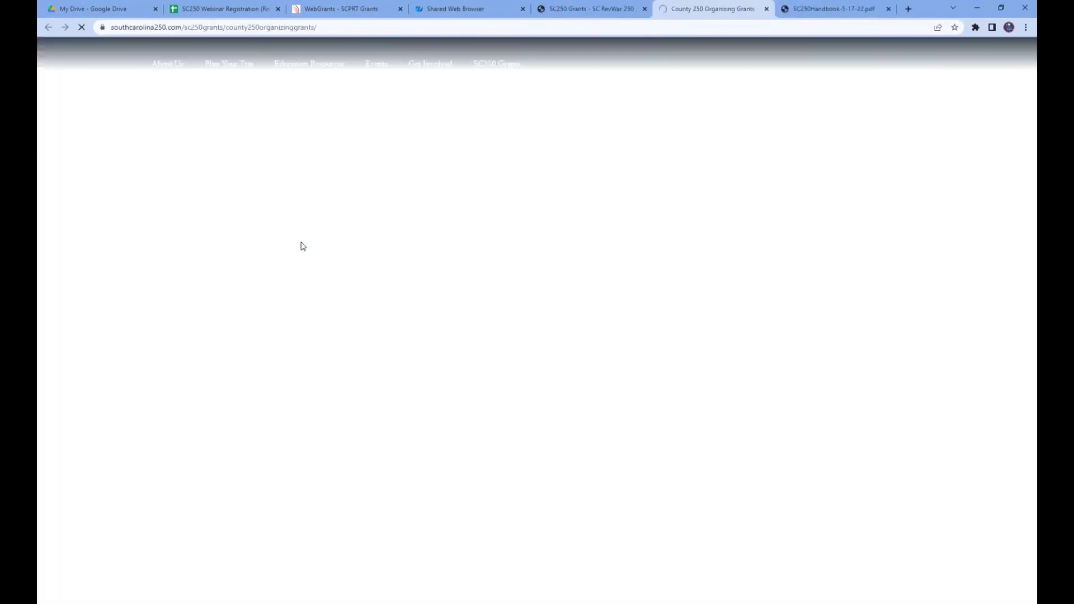
scroll(554, 364, down, 1)
scroll(554, 364, down, 2)
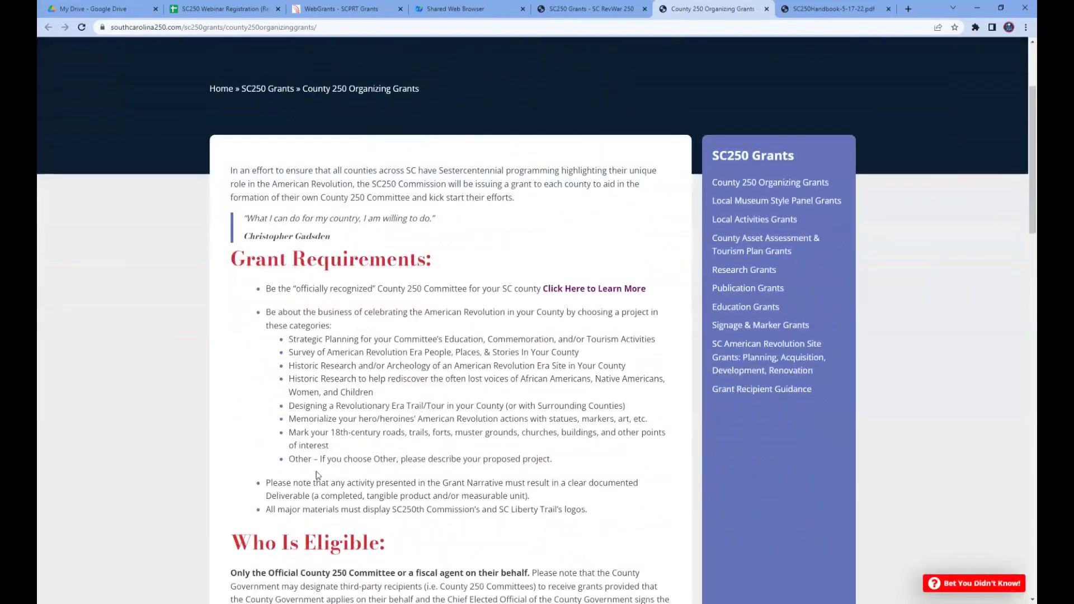
scroll(460, 372, down, 6)
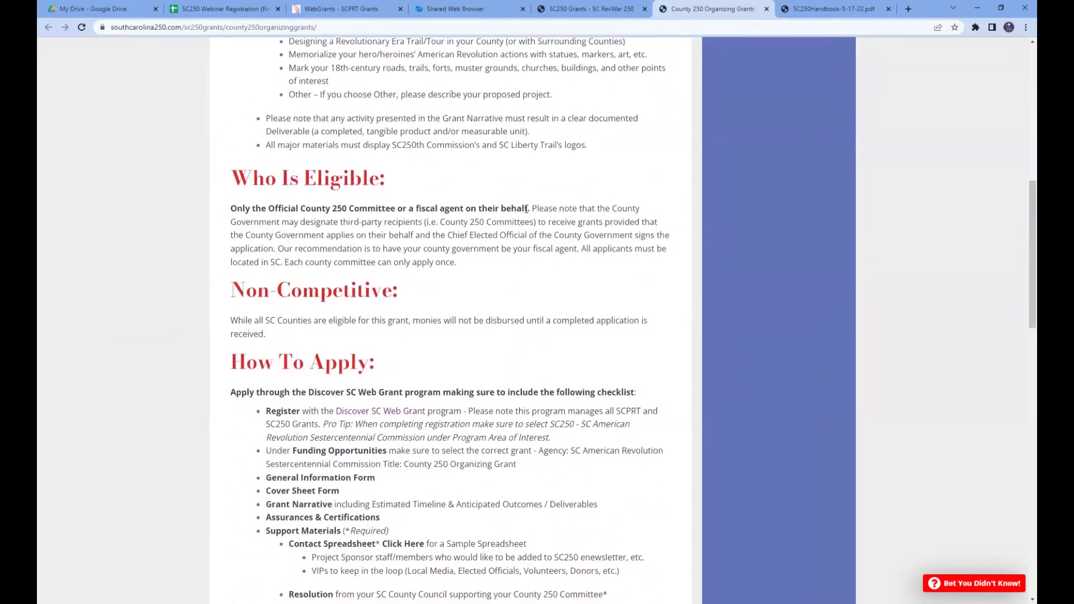
scroll(470, 221, down, 4)
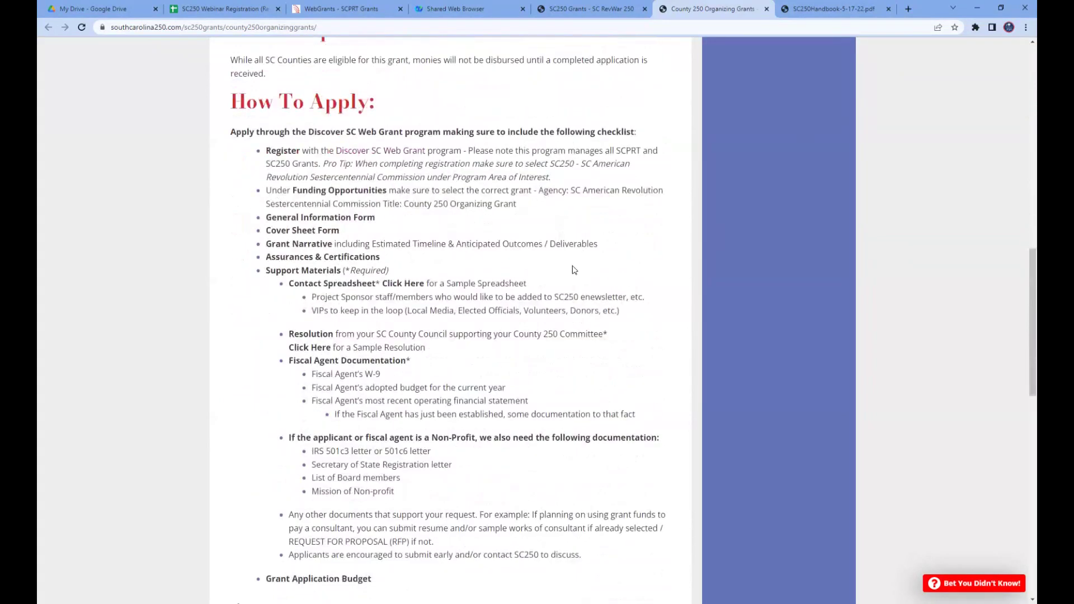
scroll(571, 267, down, 2)
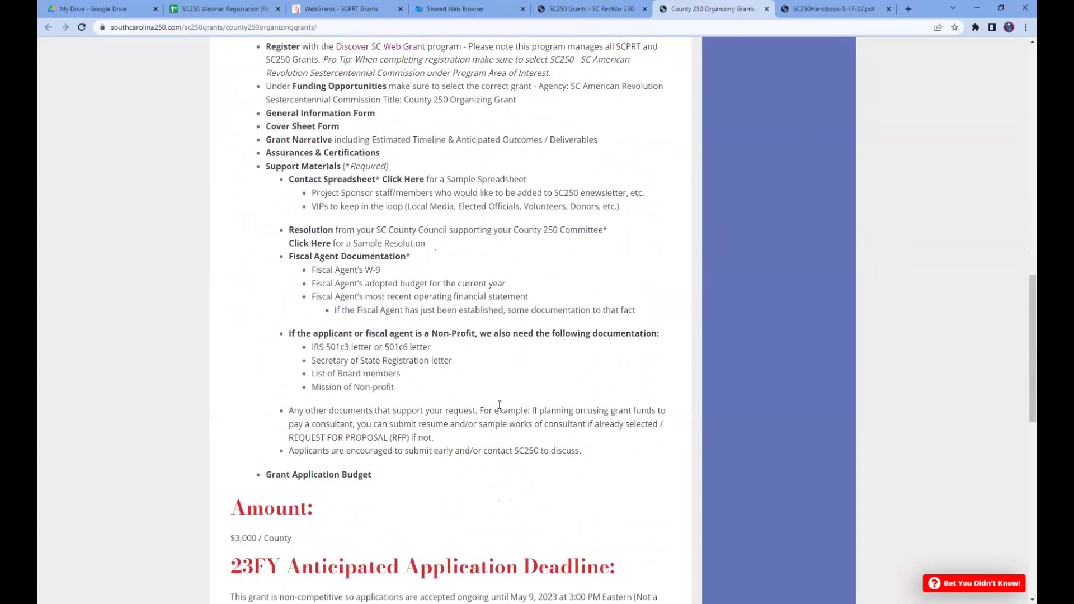
scroll(501, 404, down, 2)
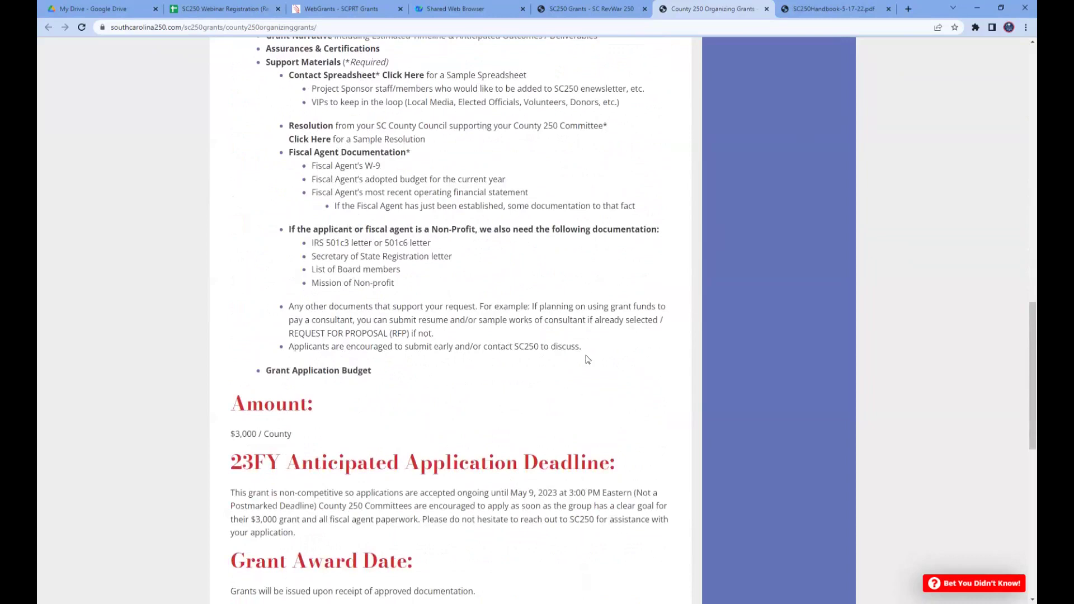
scroll(589, 359, down, 3)
scroll(587, 358, down, 8)
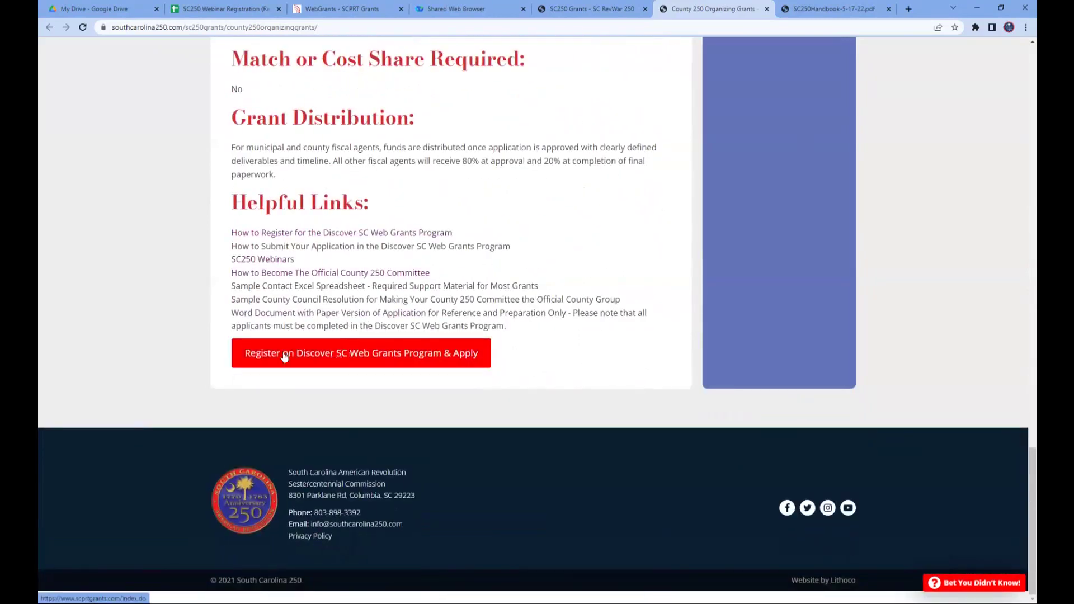
- Reach the Discover SC WebGrants new-user registration form and expand the Program Area of Interest list
click(349, 358)
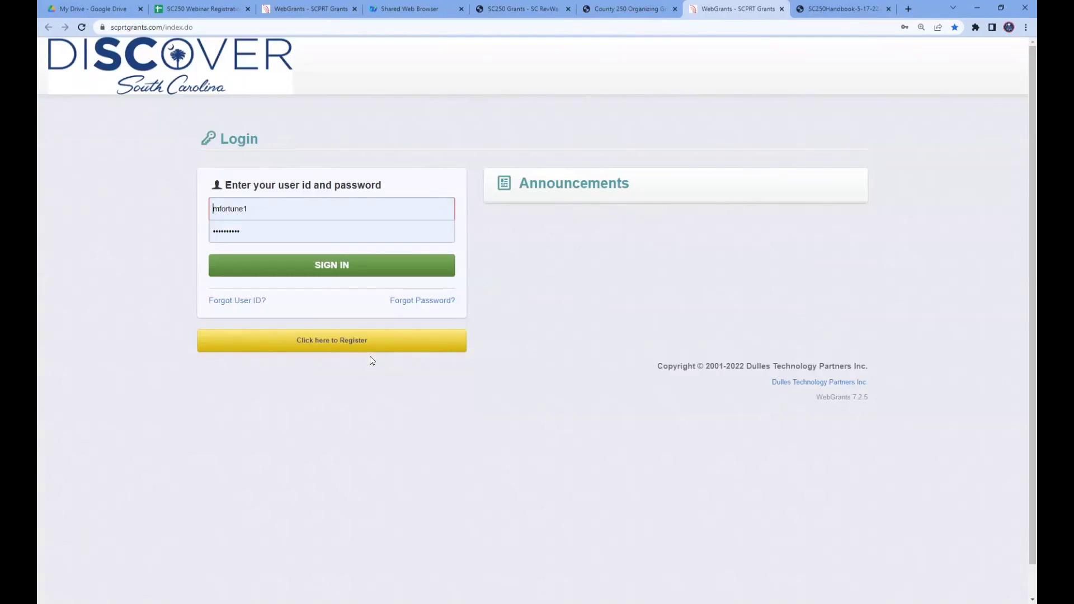
click(323, 346)
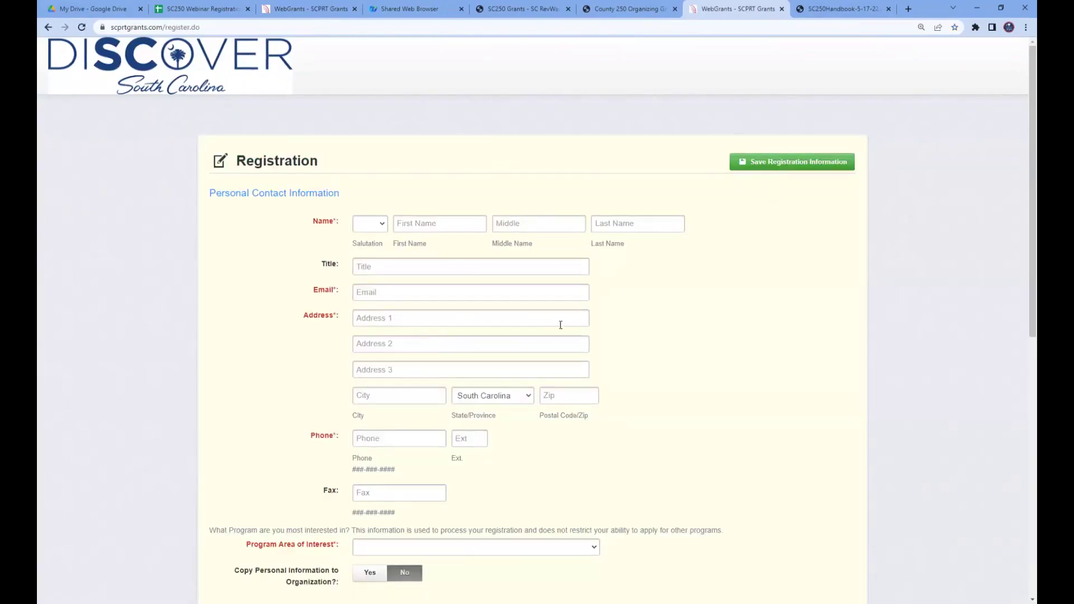
scroll(718, 332, down, 3)
scroll(718, 332, down, 2)
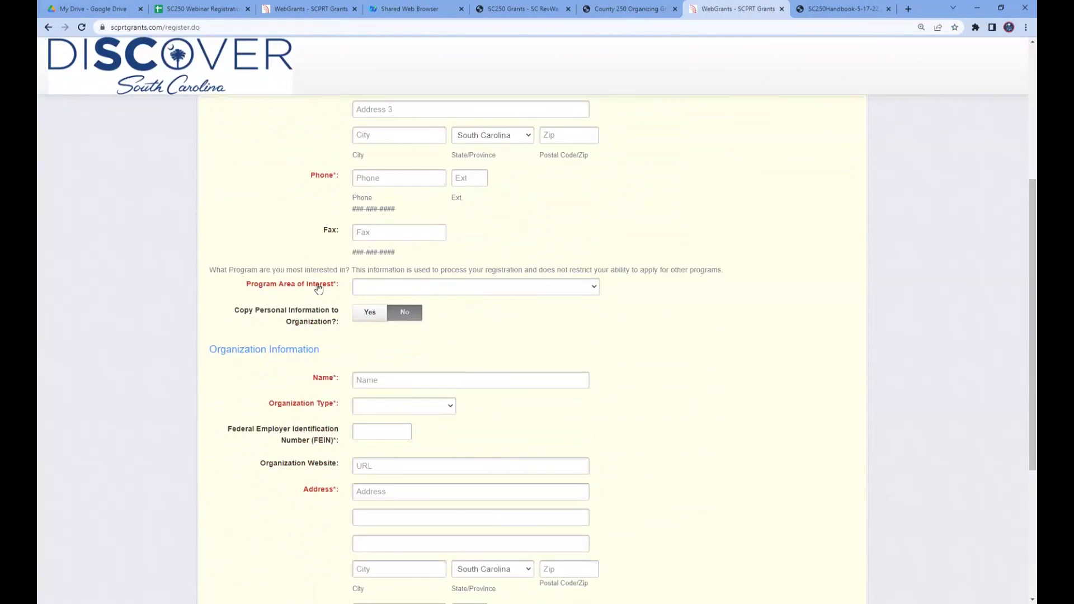
click(391, 288)
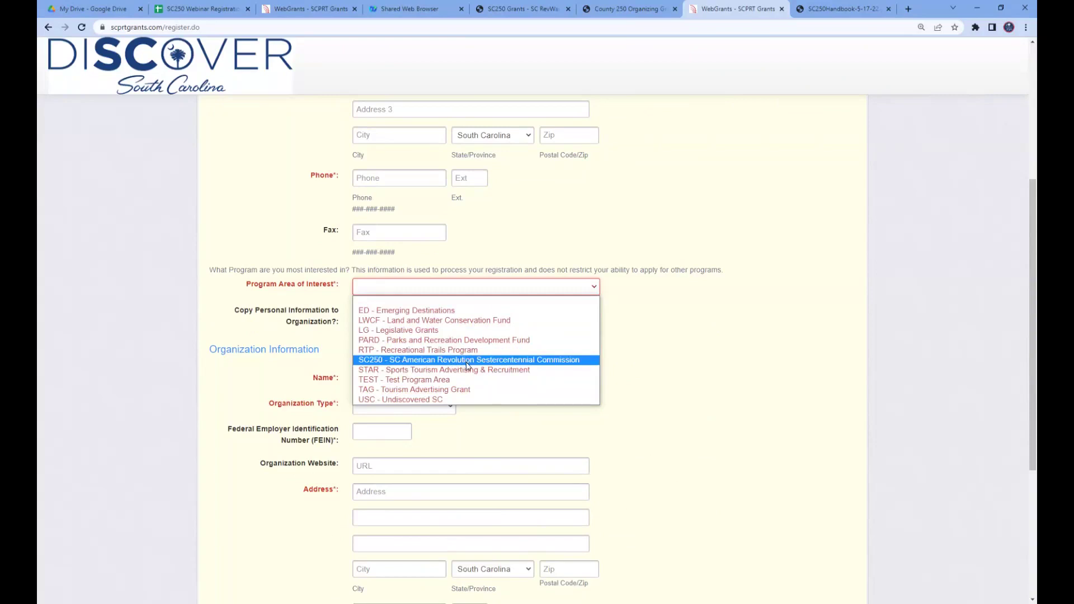
- Choose SC250 as program area, try County Government, then settle on Individual organization type
click(468, 362)
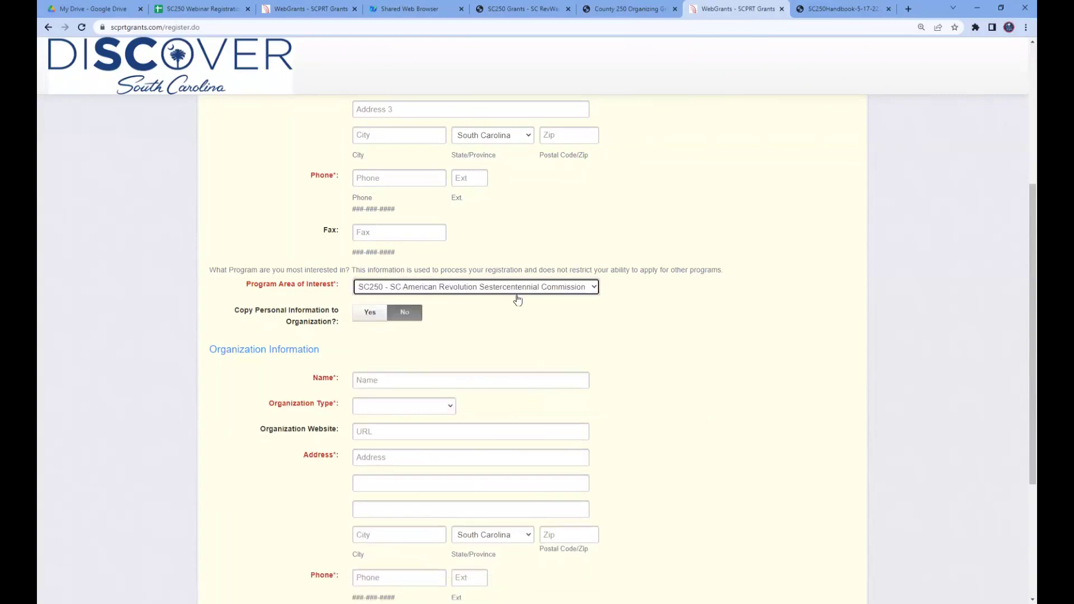
scroll(536, 452, down, 2)
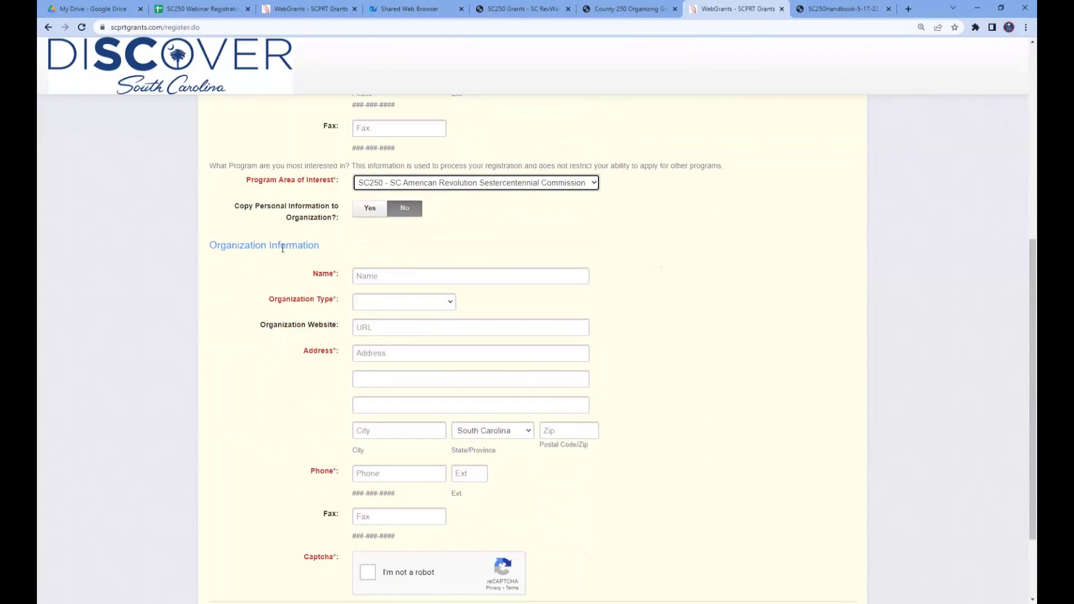
click(448, 306)
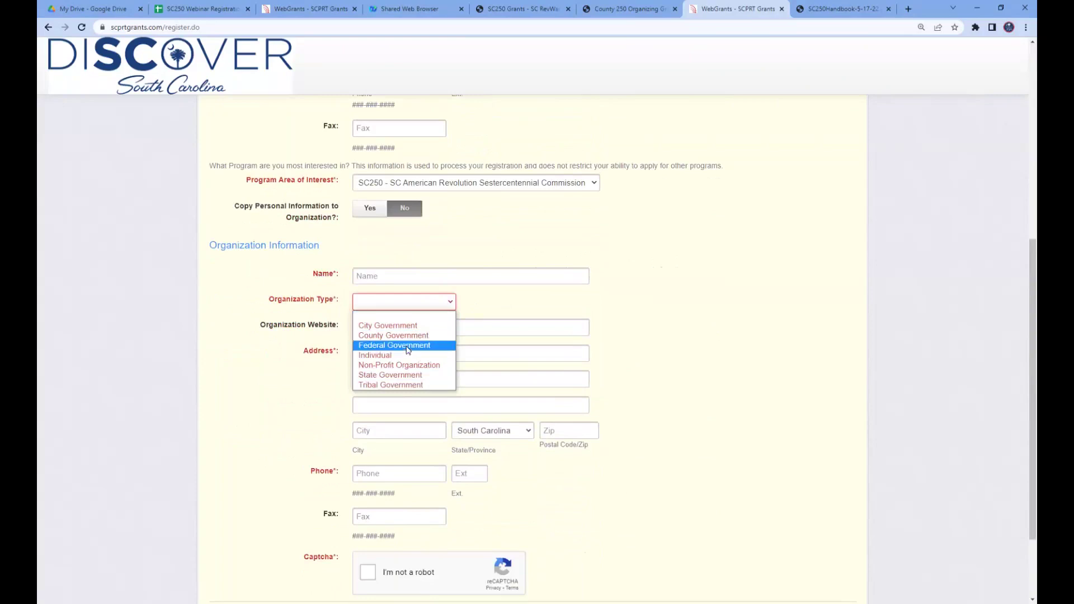
click(410, 339)
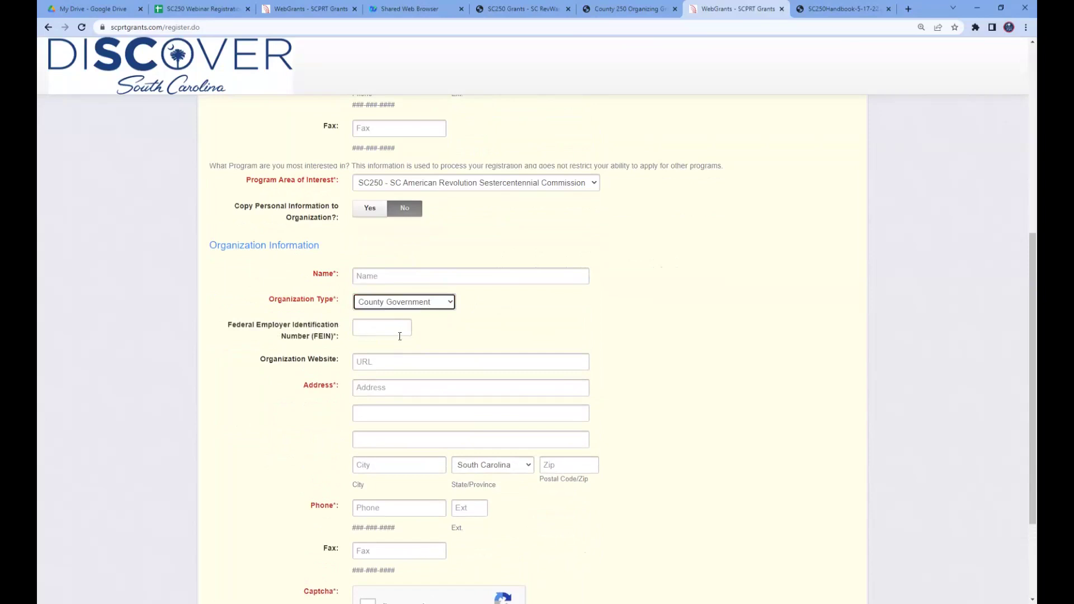
click(438, 308)
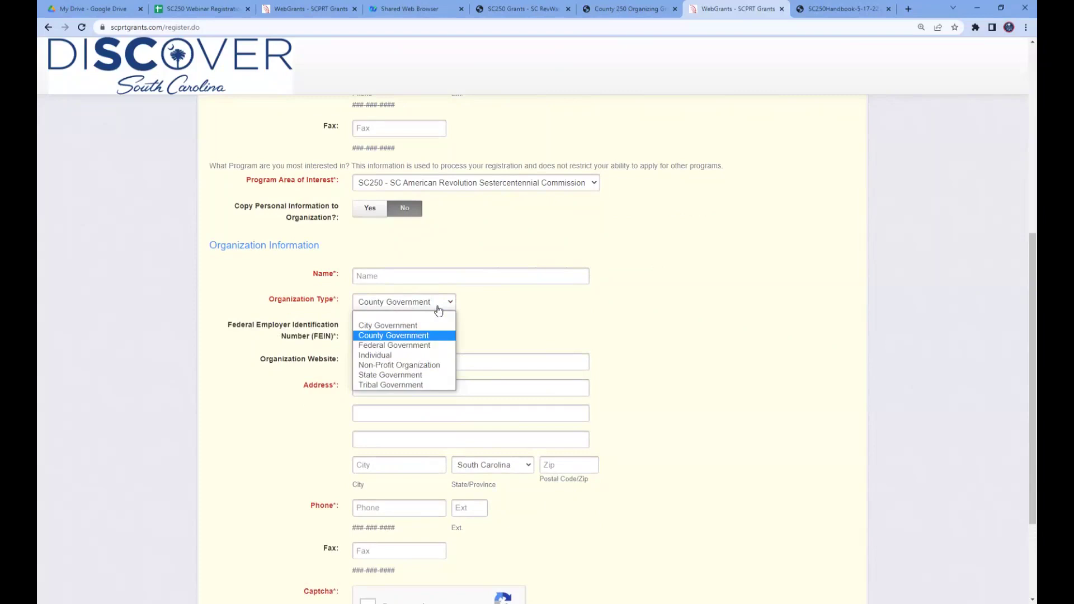
click(394, 355)
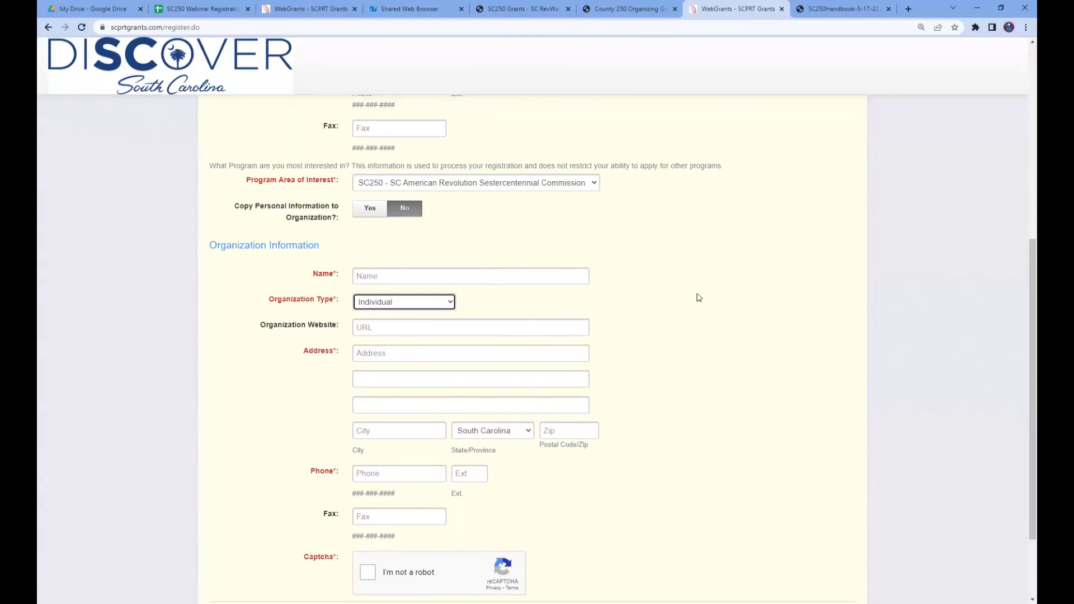
- Leave the registration form and go back to the WebGrants login page
scroll(714, 299, up, 3)
scroll(713, 300, up, 1)
scroll(436, 446, down, 2)
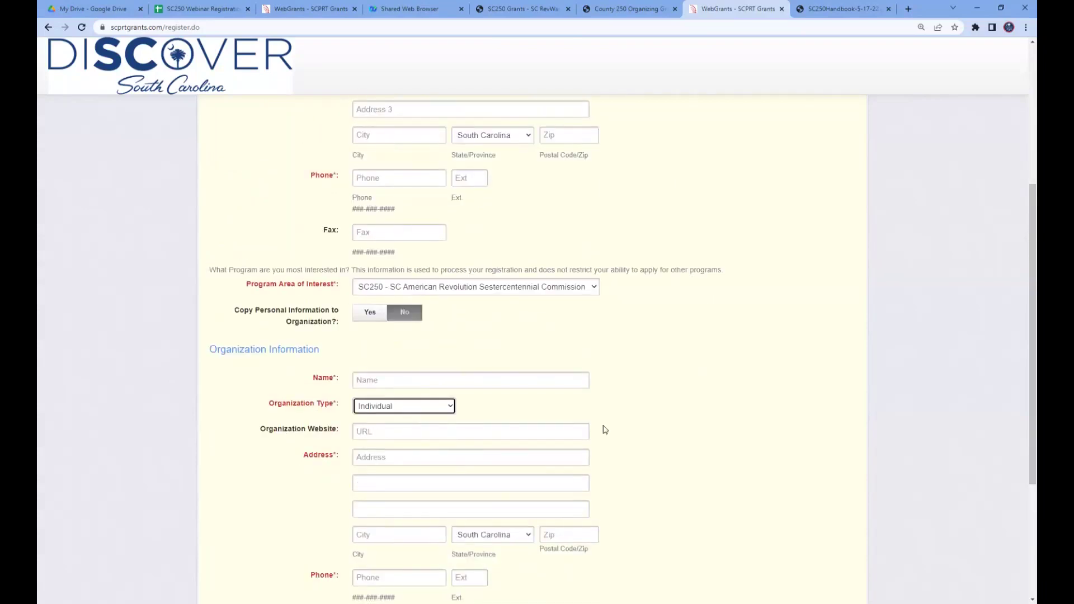
scroll(690, 475, up, 5)
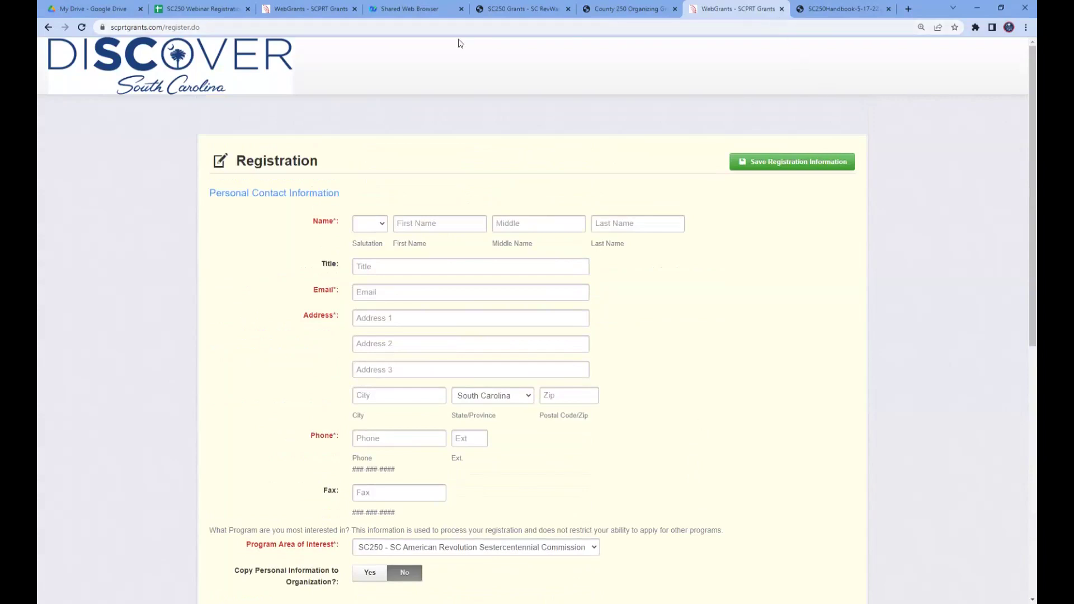
click(48, 27)
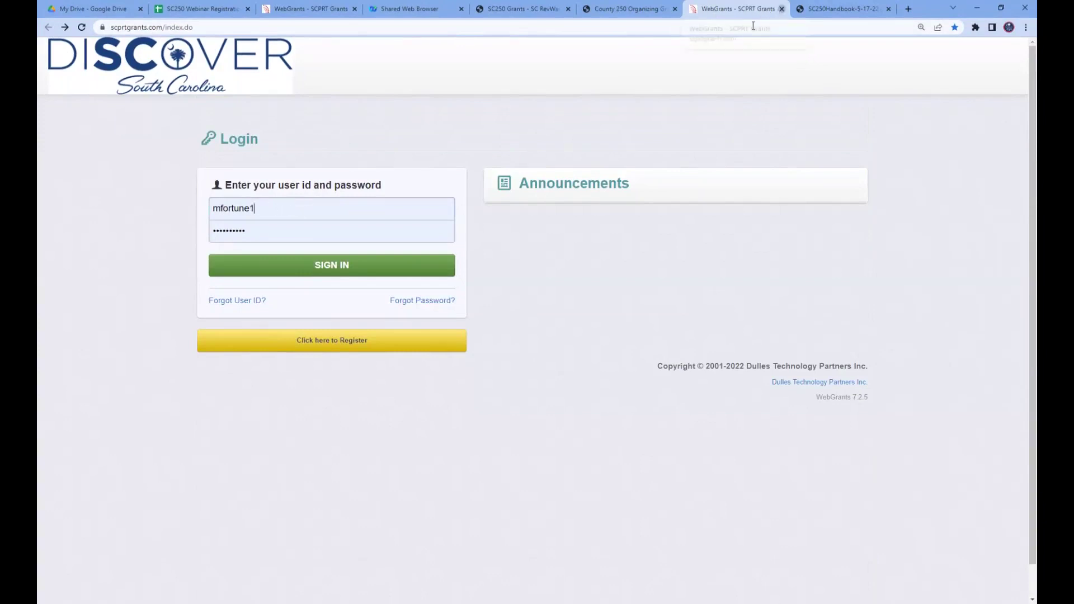
- Reload the WebGrants login in a fresh tab and sign in with the saved test account
click(782, 8)
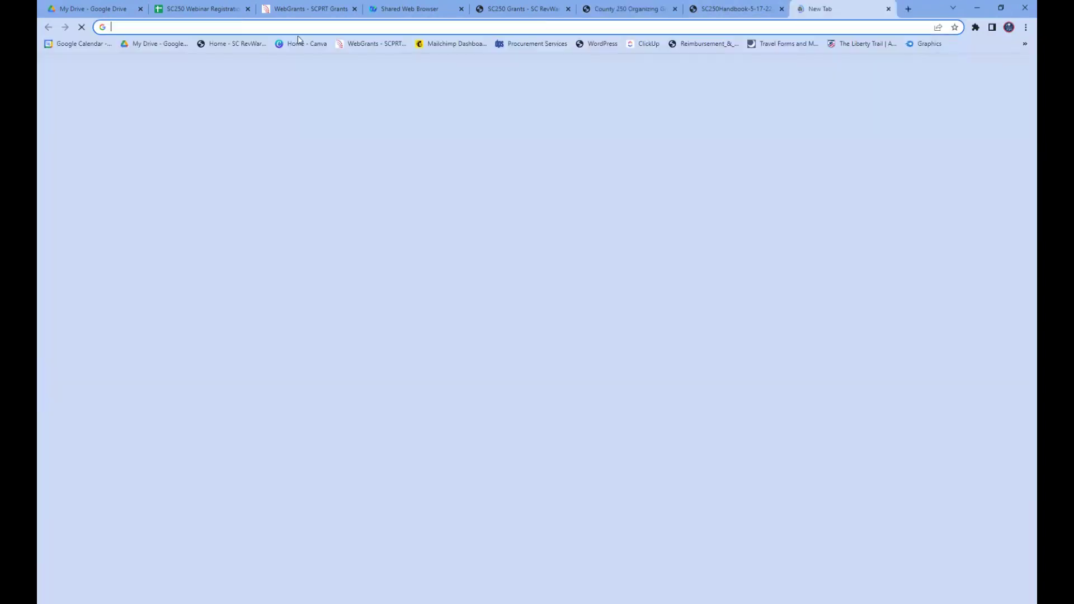
click(801, 8)
click(365, 43)
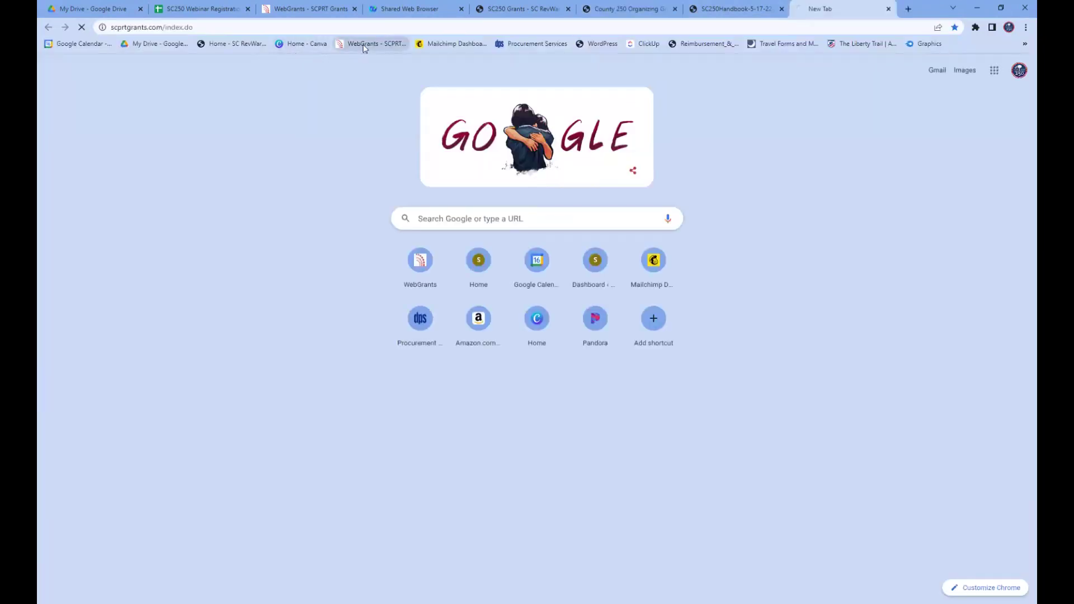
click(269, 210)
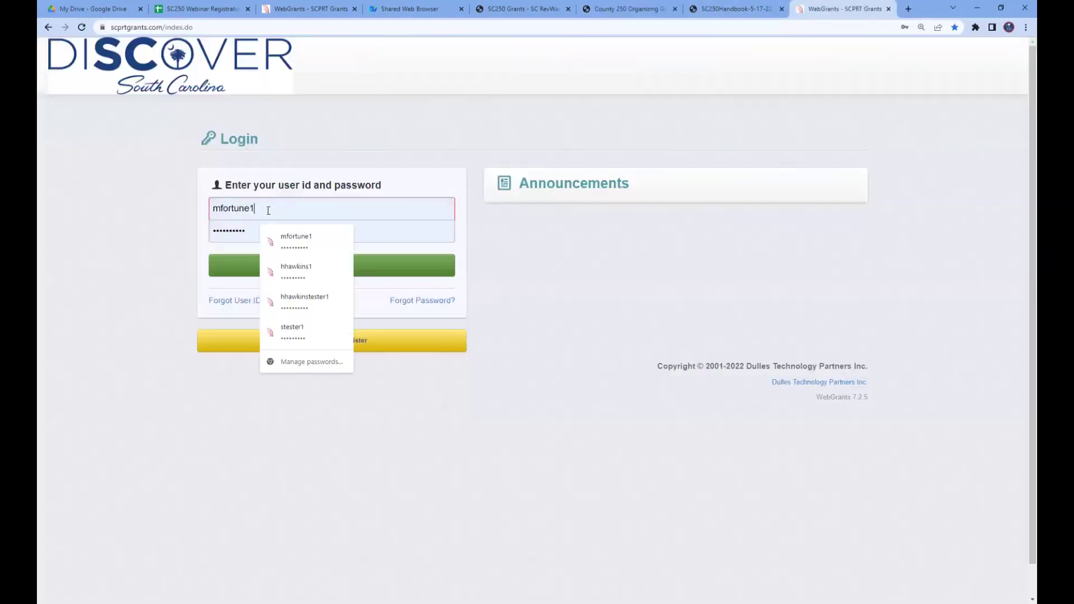
click(301, 301)
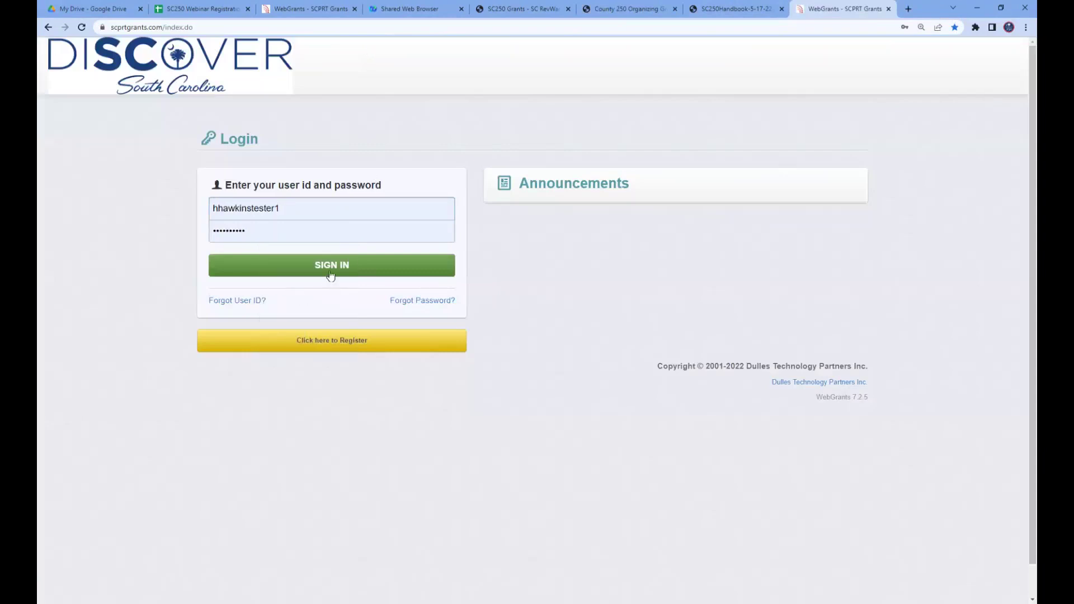
click(331, 274)
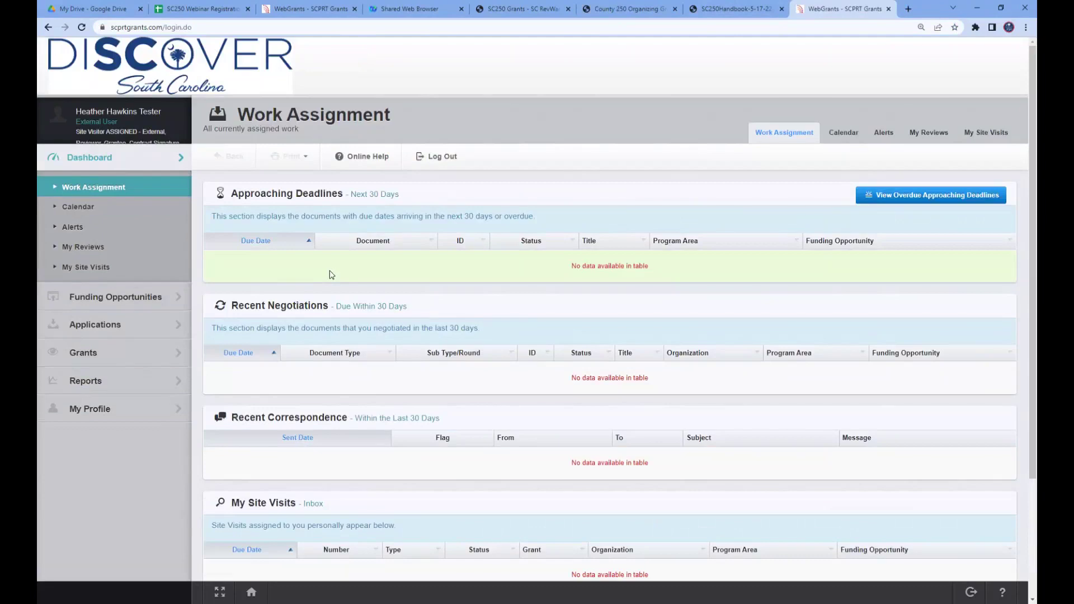
- Open opportunity 1564, County 250 Organizing Grants - 23FY, from the Funding Opportunities list
click(102, 303)
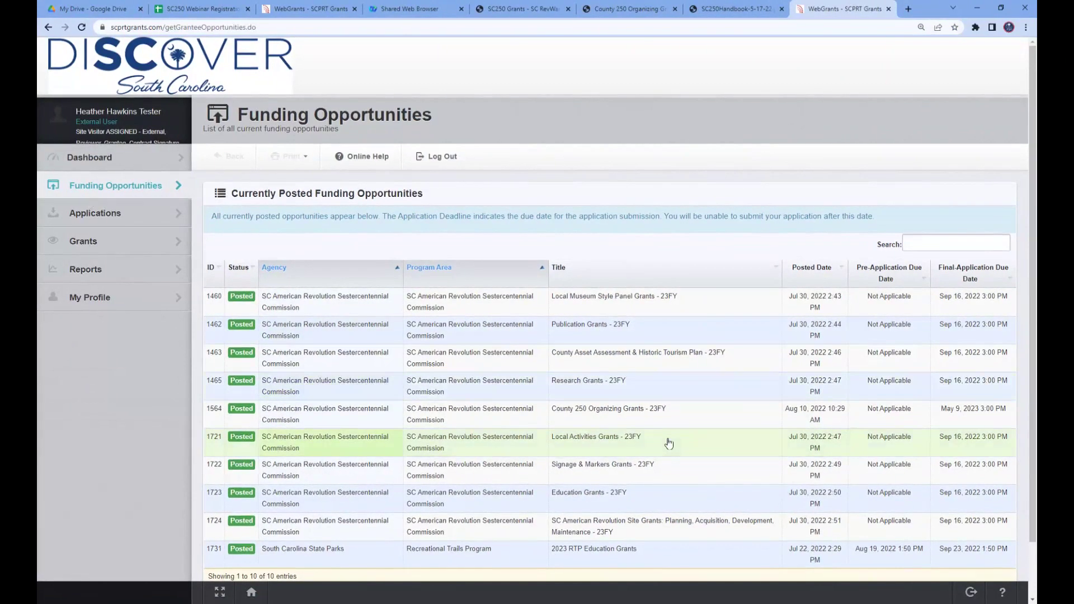
click(628, 415)
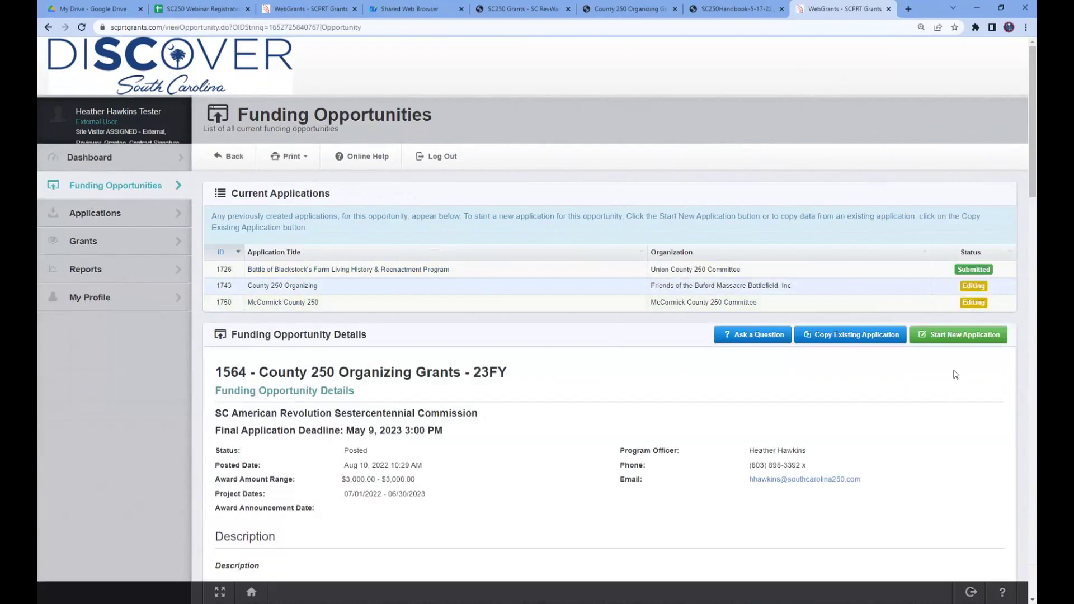
click(963, 337)
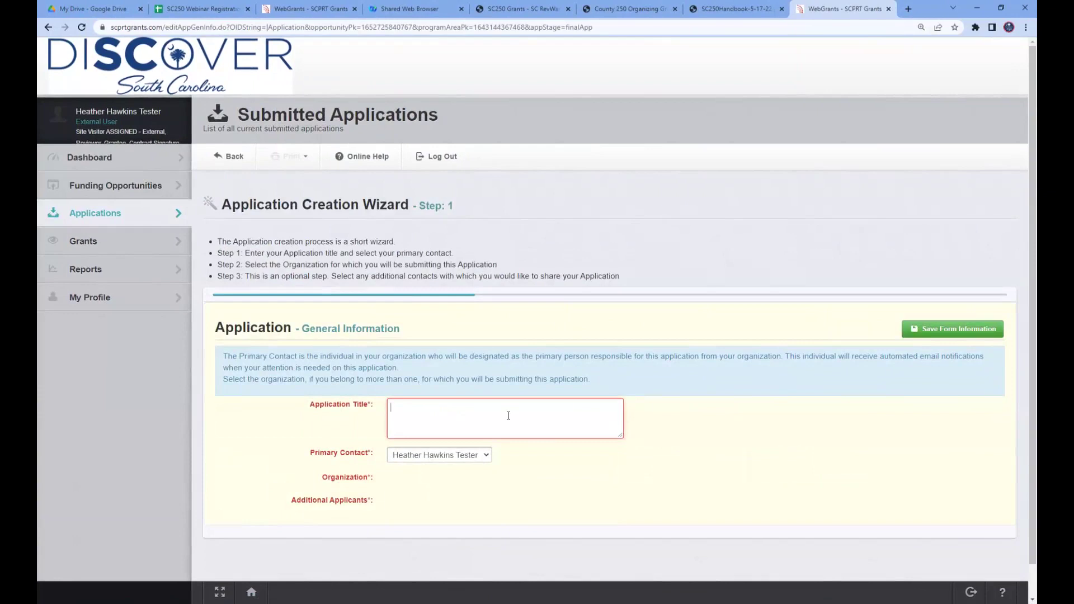
text(Baxley County)
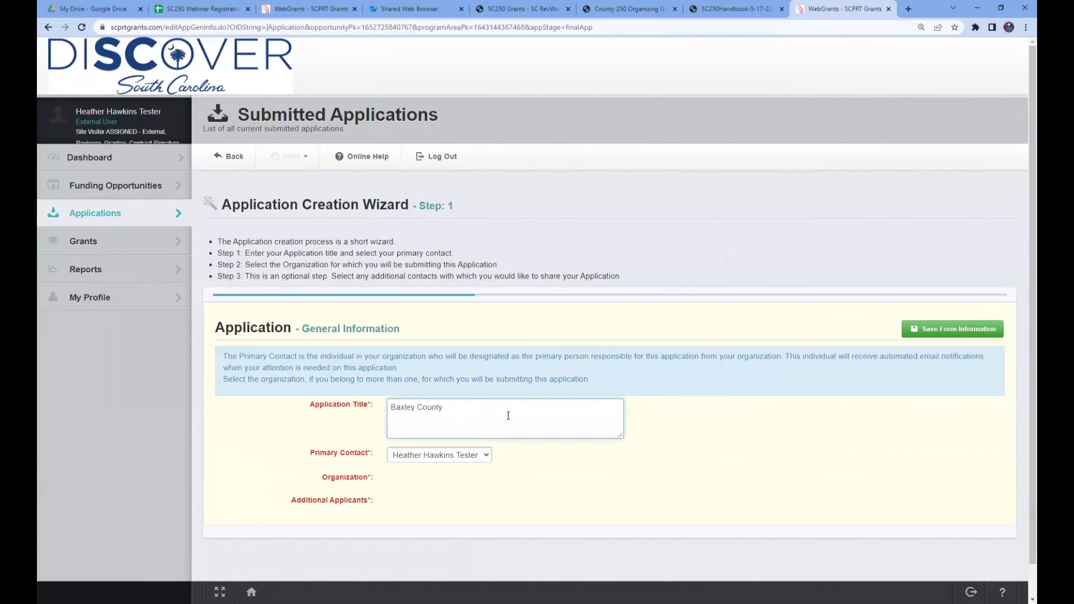
text( 250 Strategic Plan)
click(953, 331)
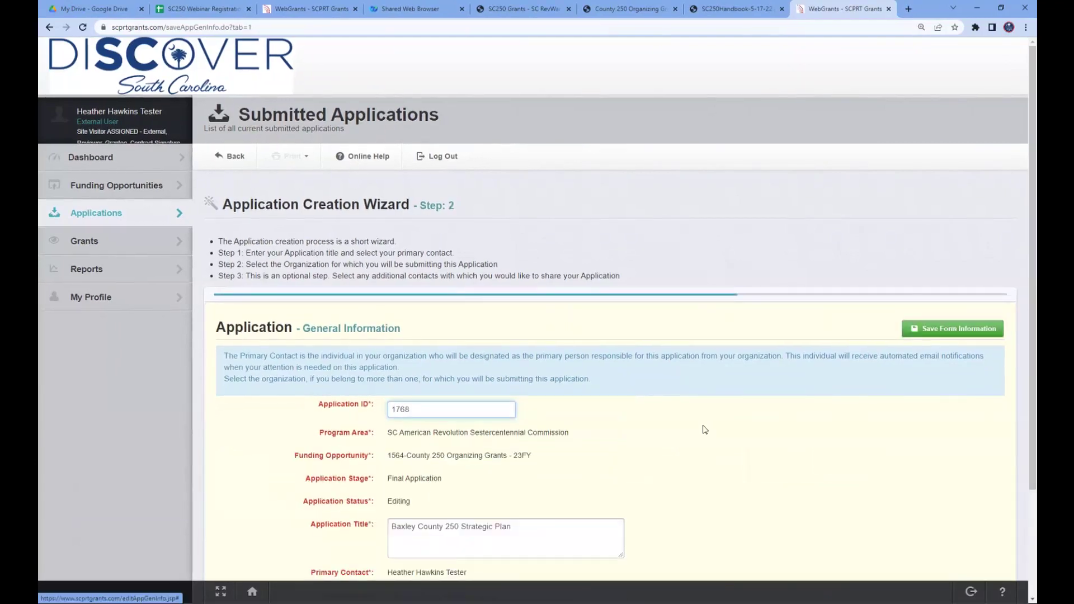
scroll(659, 441, down, 2)
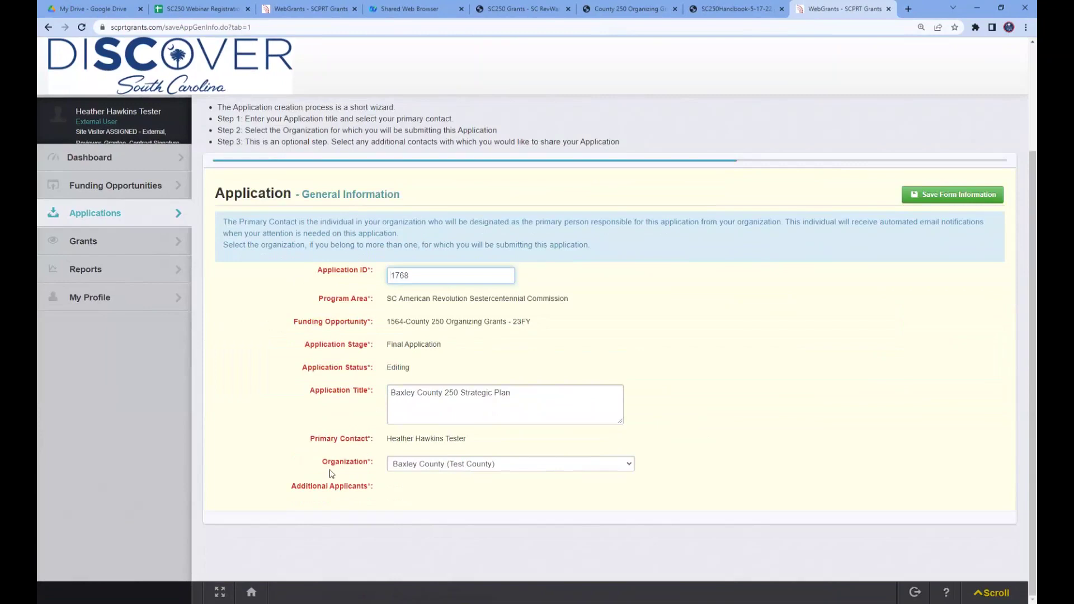
click(493, 468)
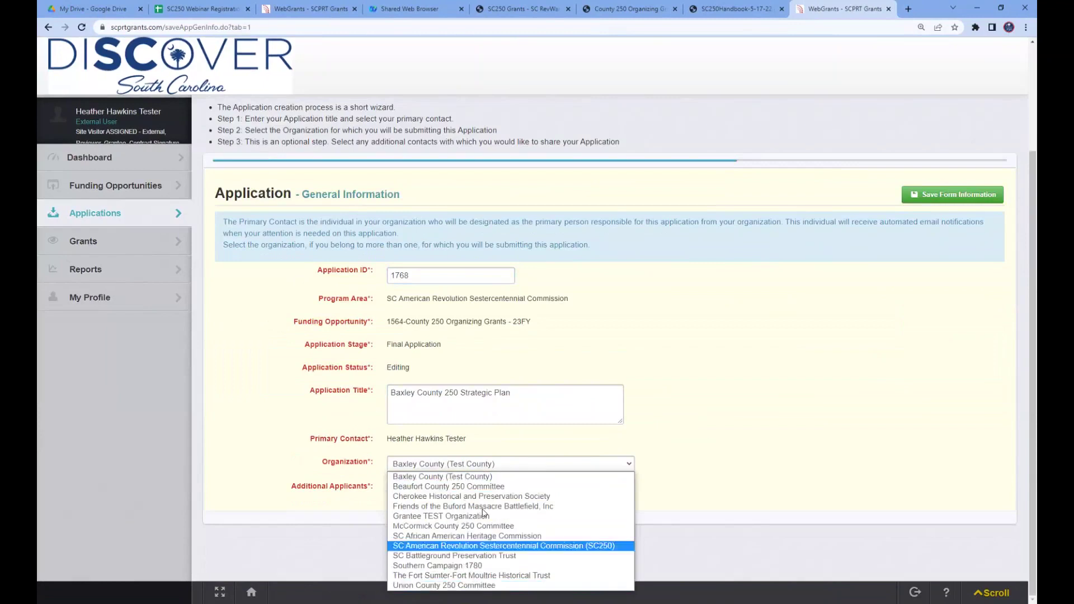
click(482, 477)
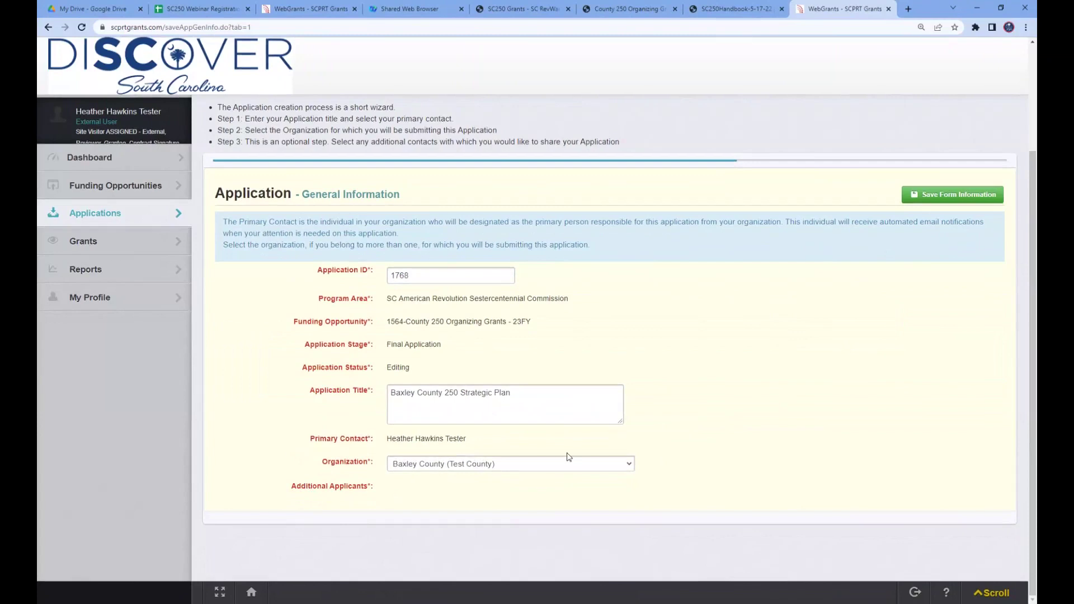
click(975, 197)
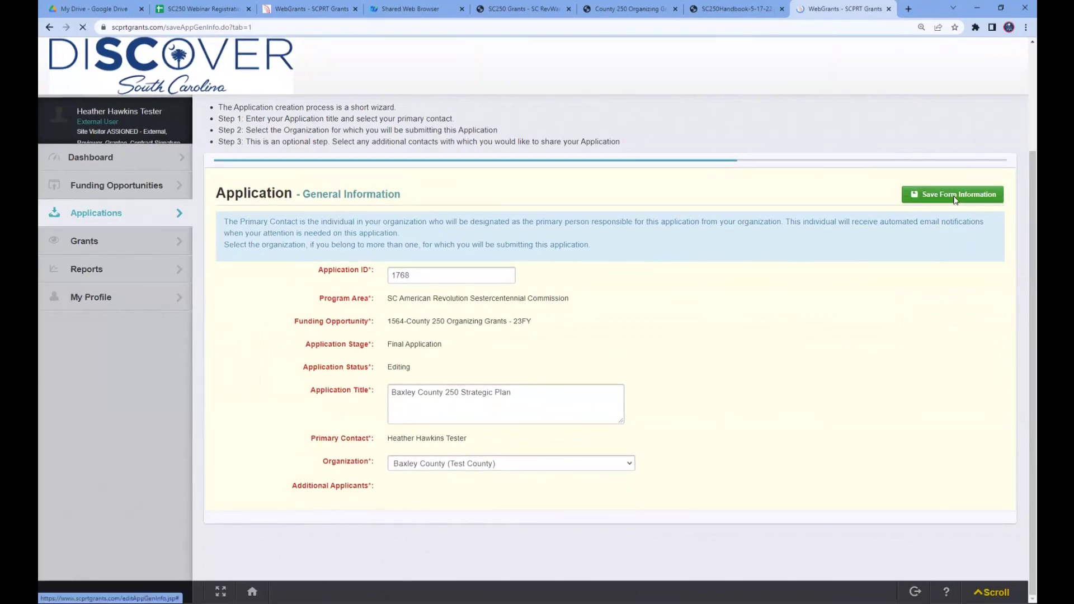
scroll(696, 352, down, 3)
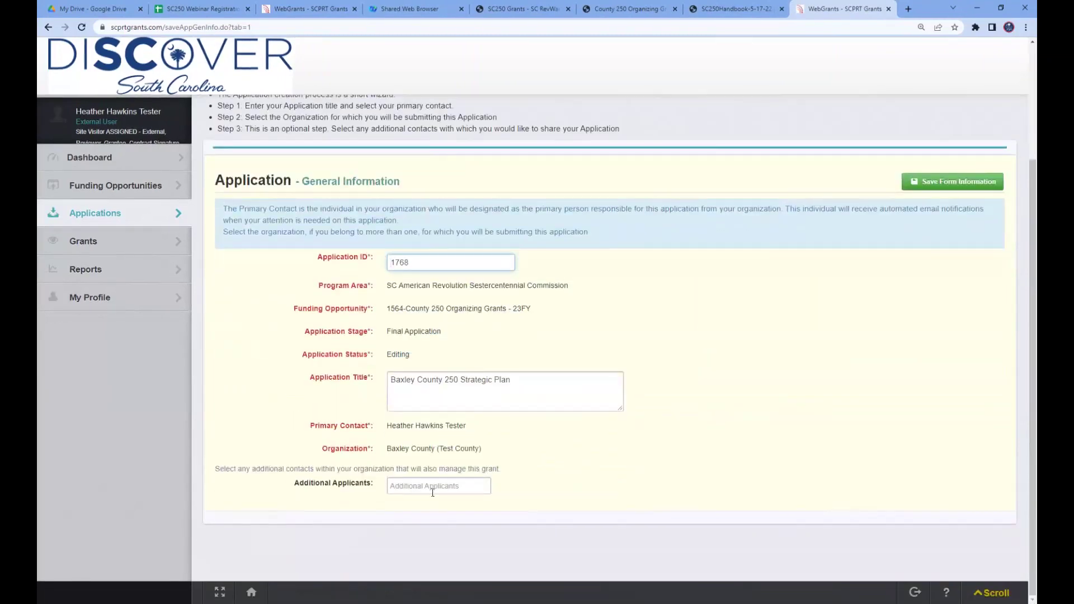
- Add the second organization contact as an additional applicant and save the General Information form
click(404, 488)
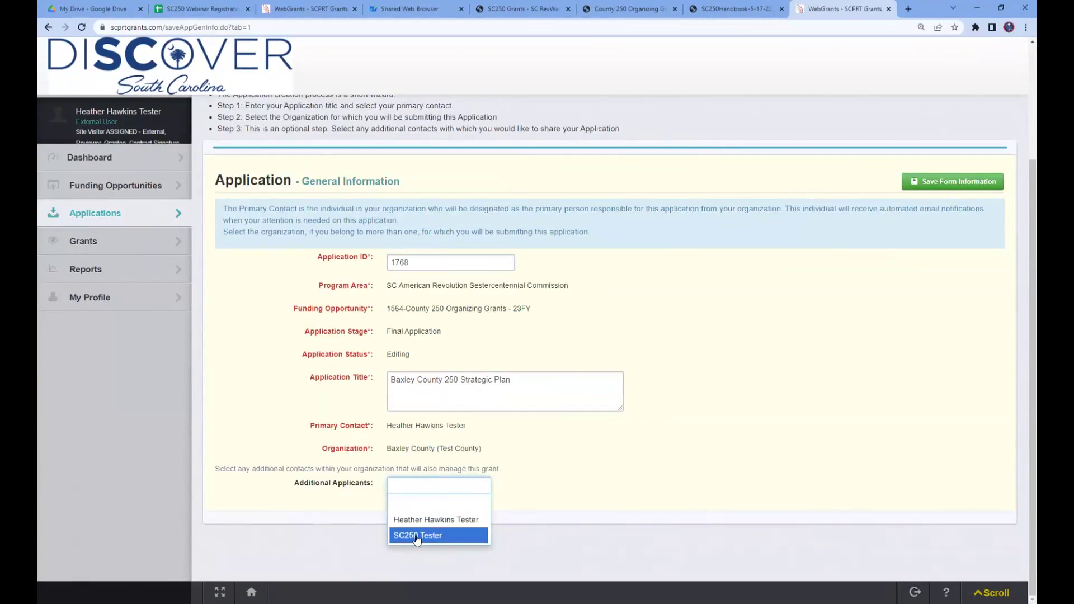
click(416, 536)
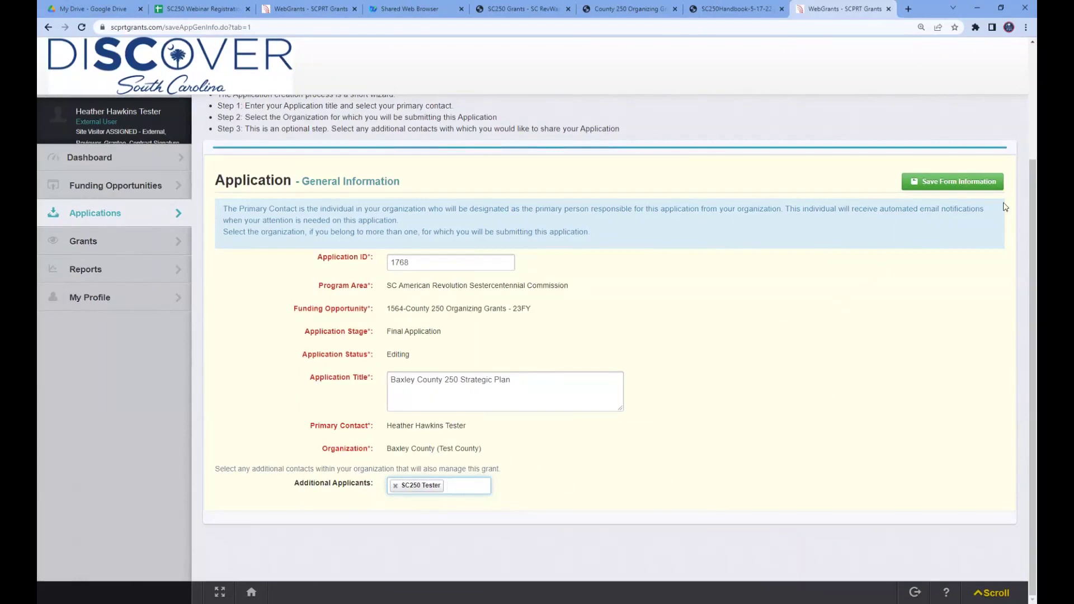
click(958, 187)
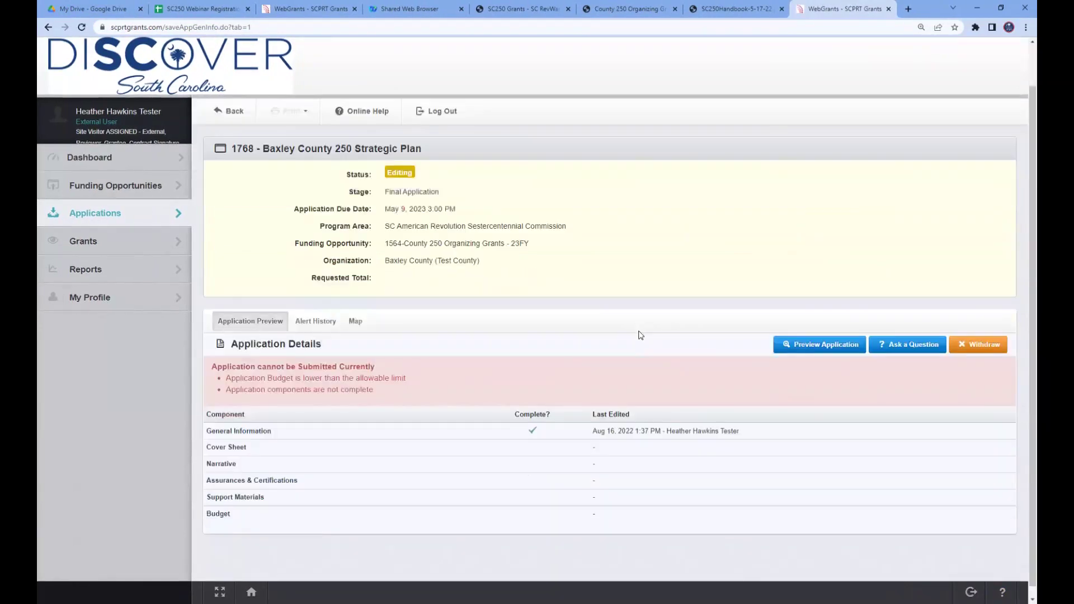
- On the Cover Sheet, set Applicant Type to Fiscal Agent representing Official County 250 Committee
scroll(640, 335, down, 1)
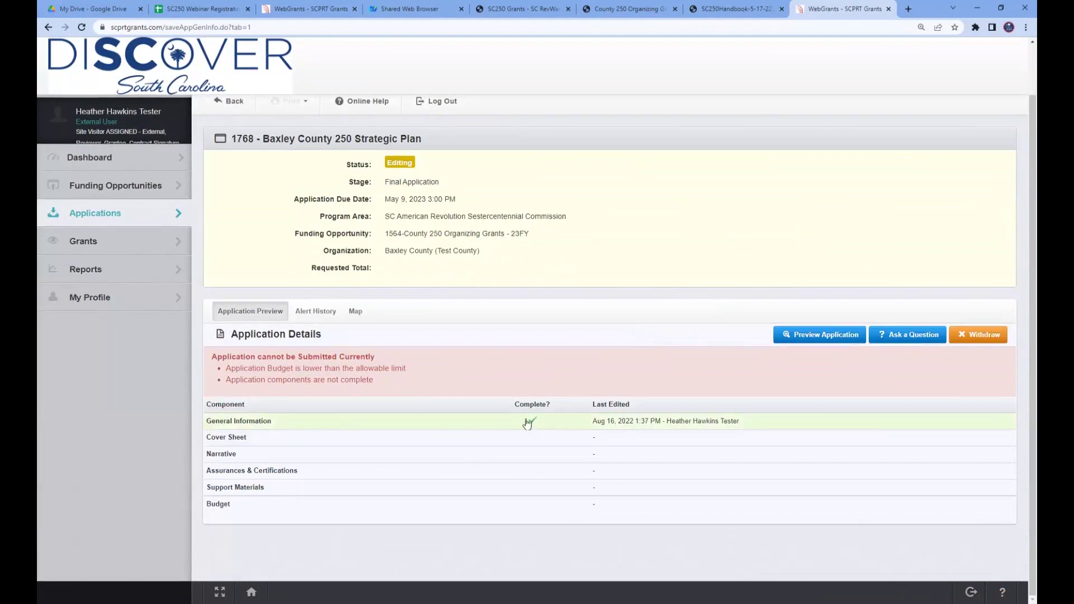
click(227, 438)
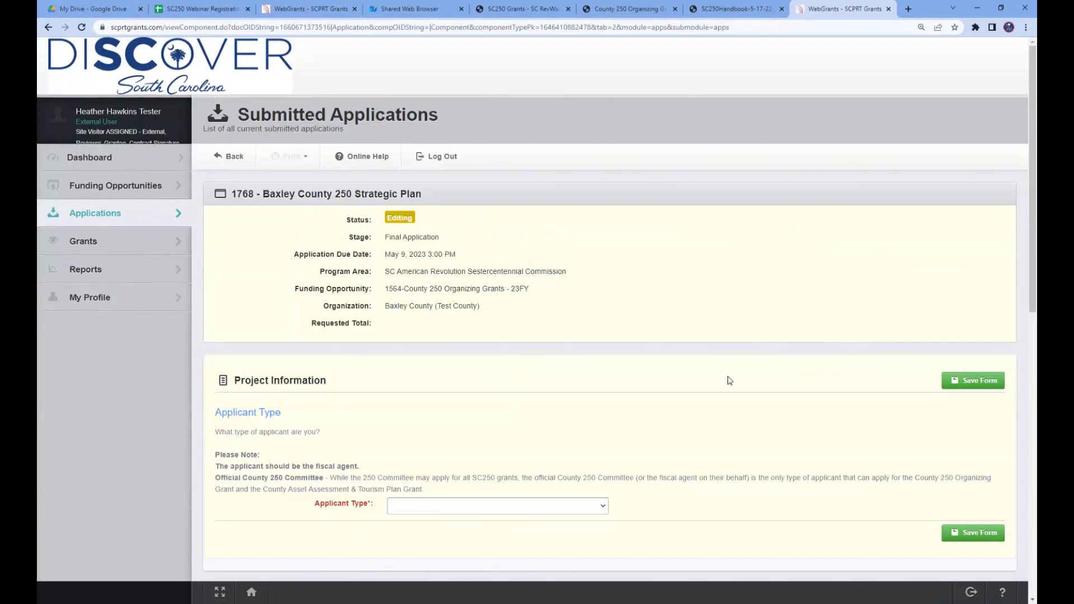
scroll(729, 380, down, 4)
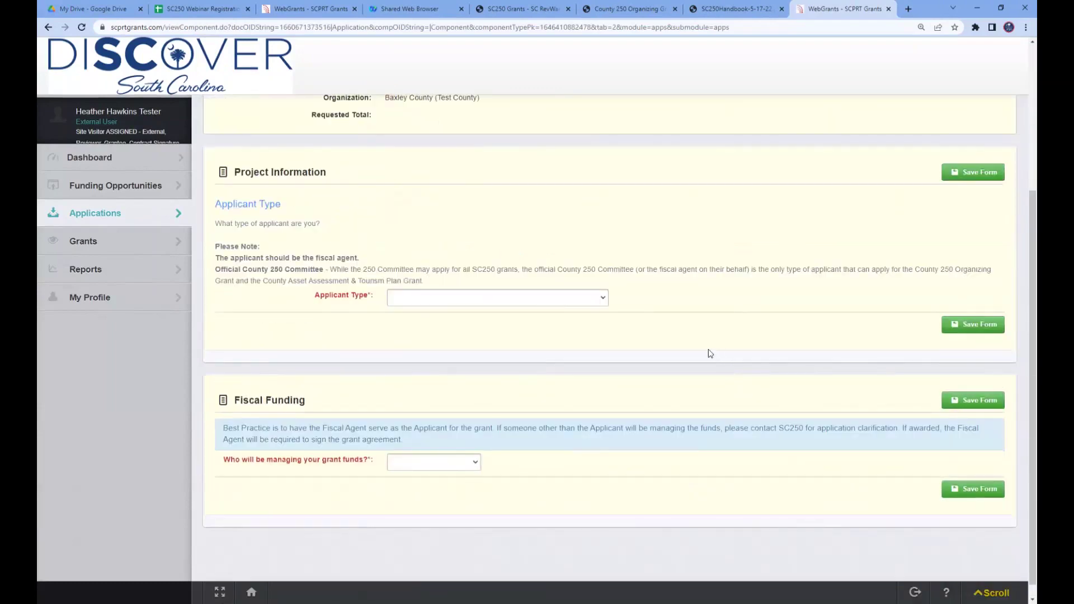
click(600, 302)
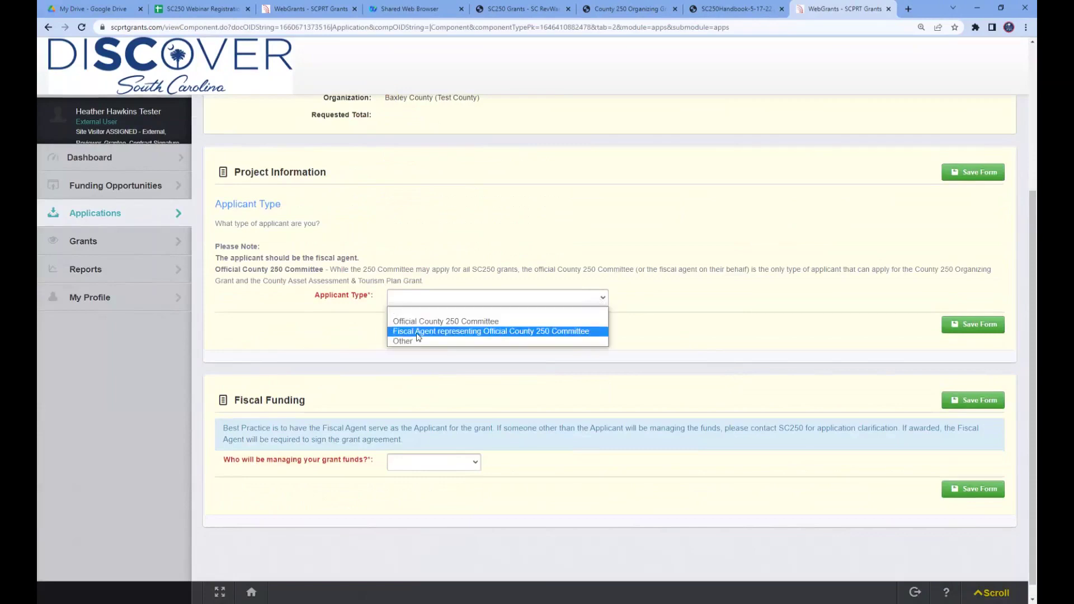
click(513, 333)
scroll(731, 398, down, 1)
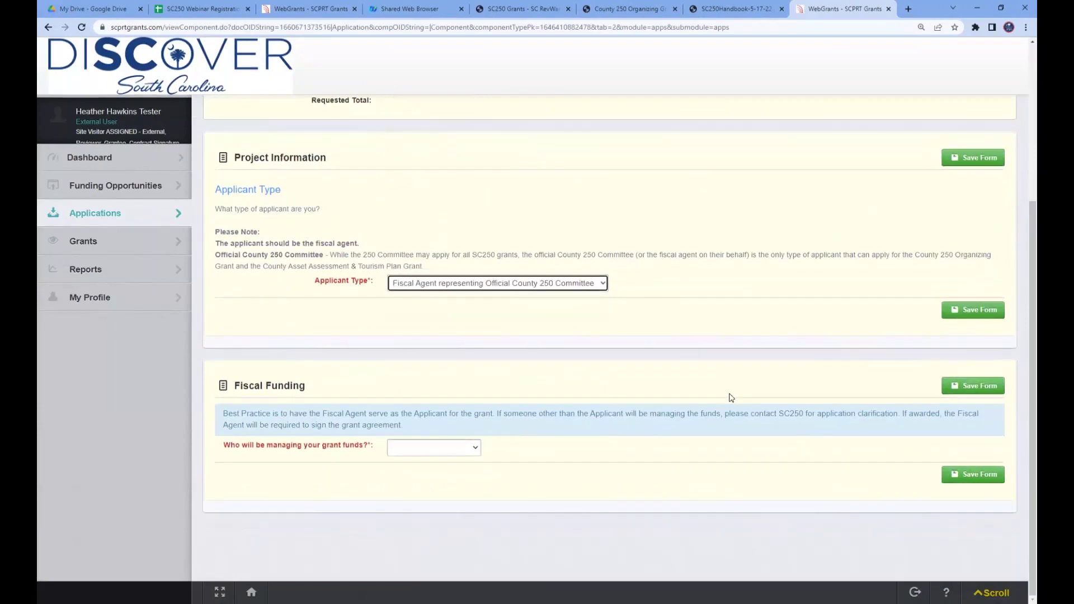
click(575, 289)
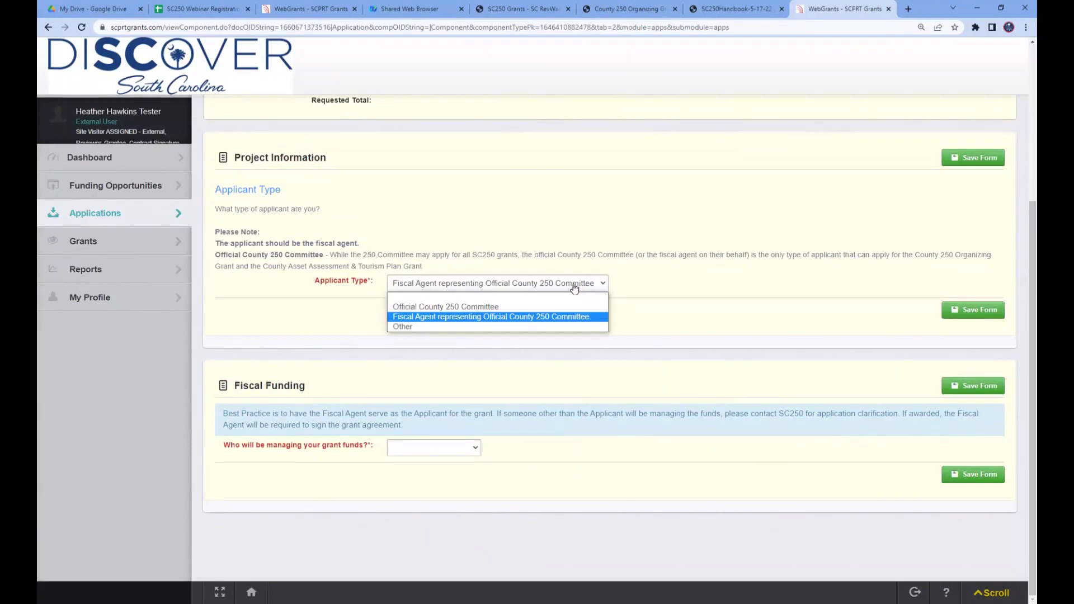
click(575, 289)
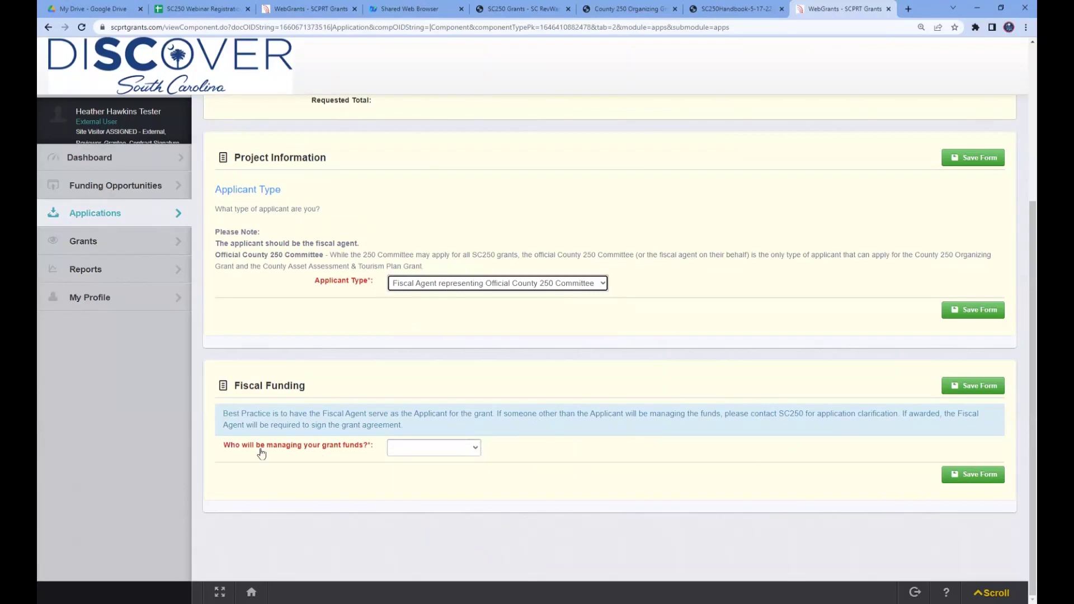
- Choose Applicant as the party that manages the grant funds
click(474, 451)
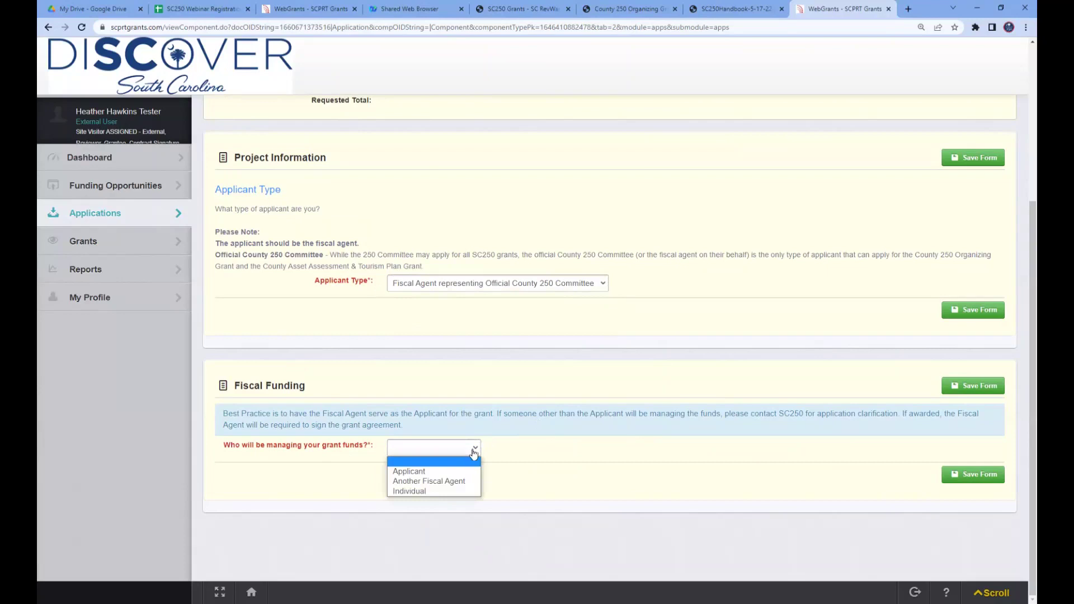
click(406, 473)
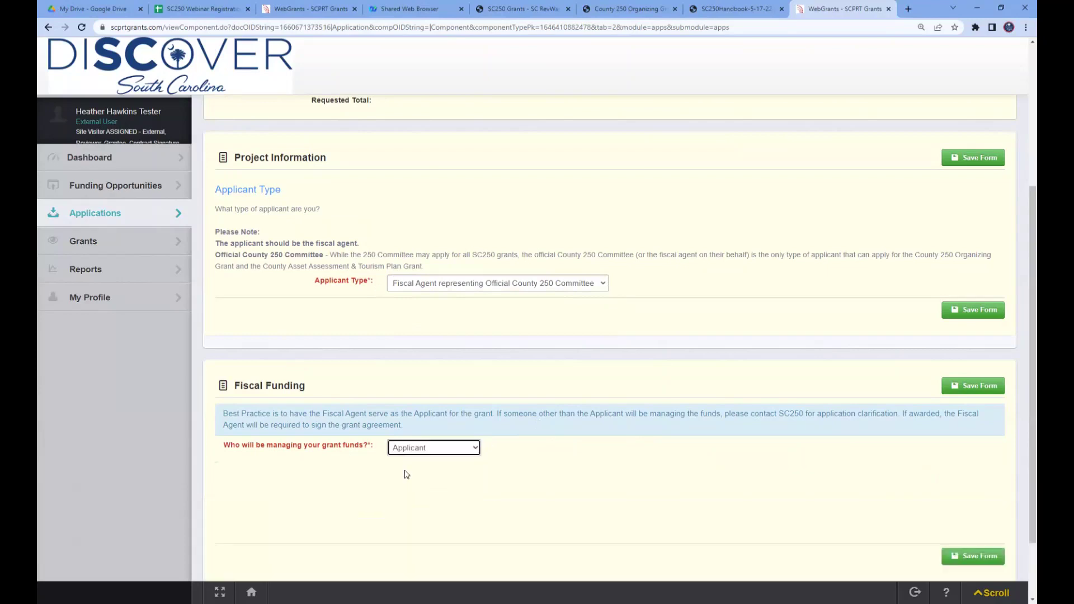
scroll(710, 456, down, 3)
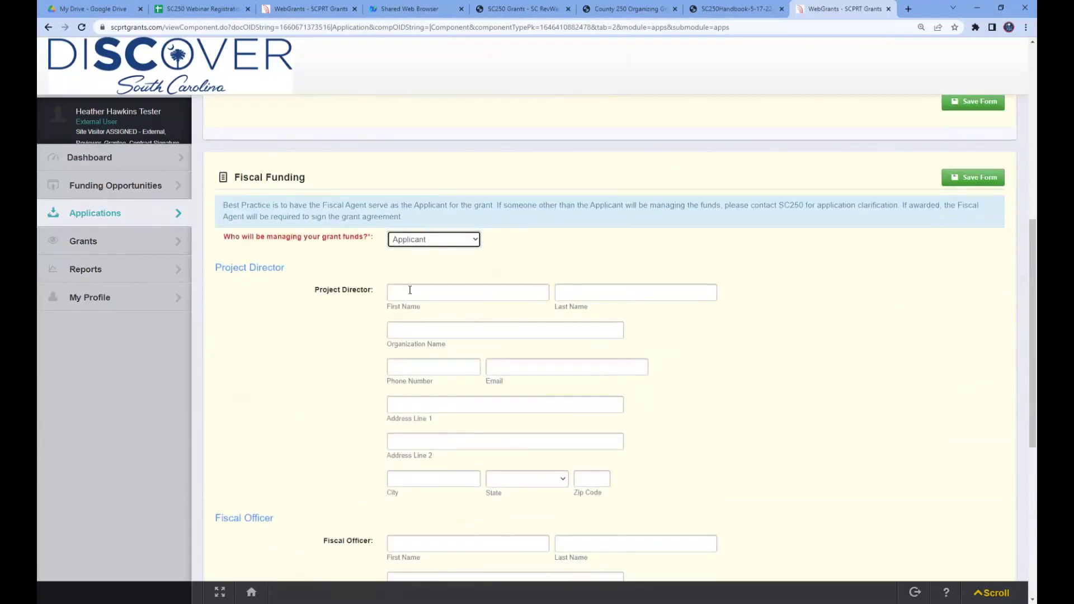
scroll(410, 290, down, 1)
- Enter the Project Director's name, organization Baxley County 250 Committee, phone number and e-mail
click(416, 240)
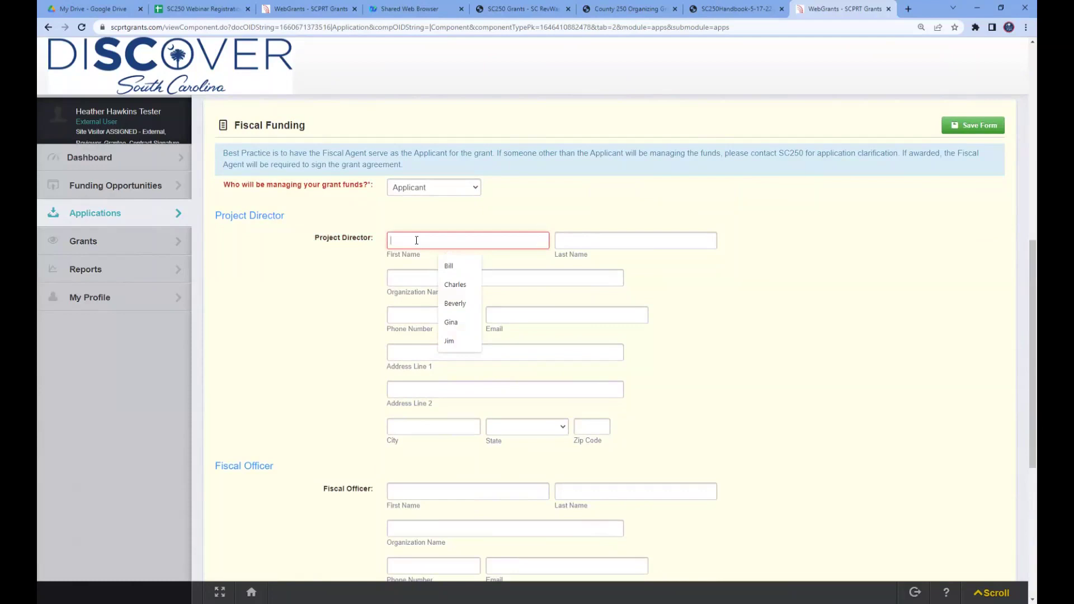
key(Tab)
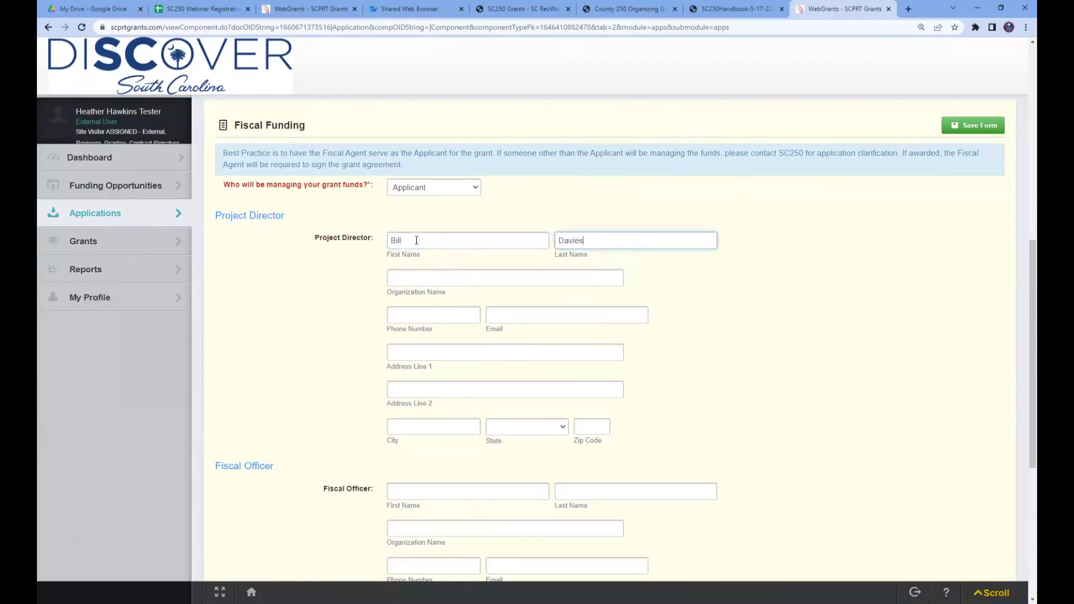
key(Tab)
text(Baxley Cou)
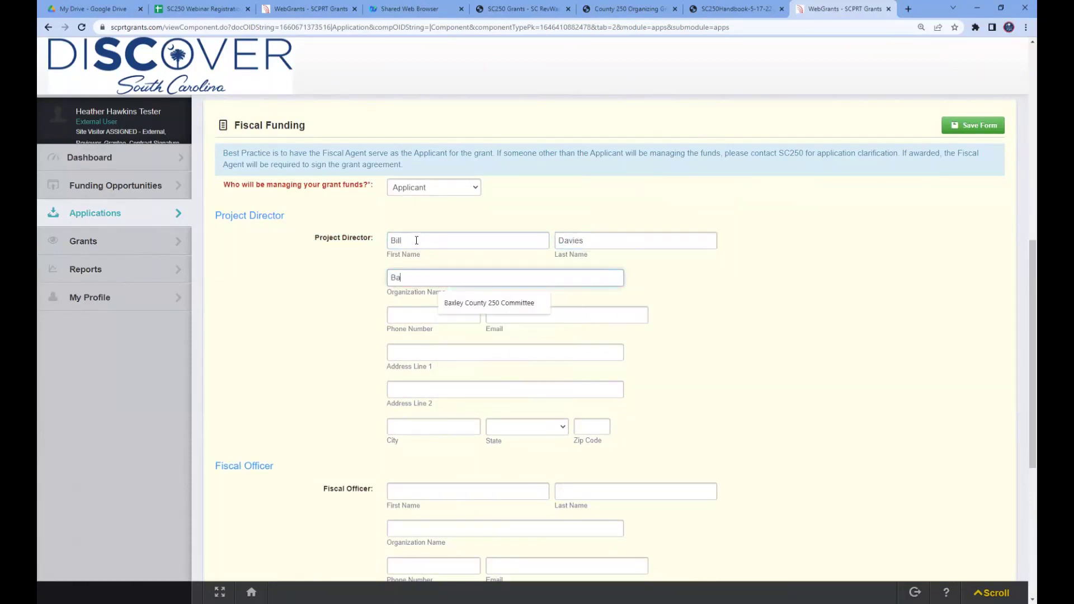
click(481, 305)
click(398, 315)
text(803)
key(Tab)
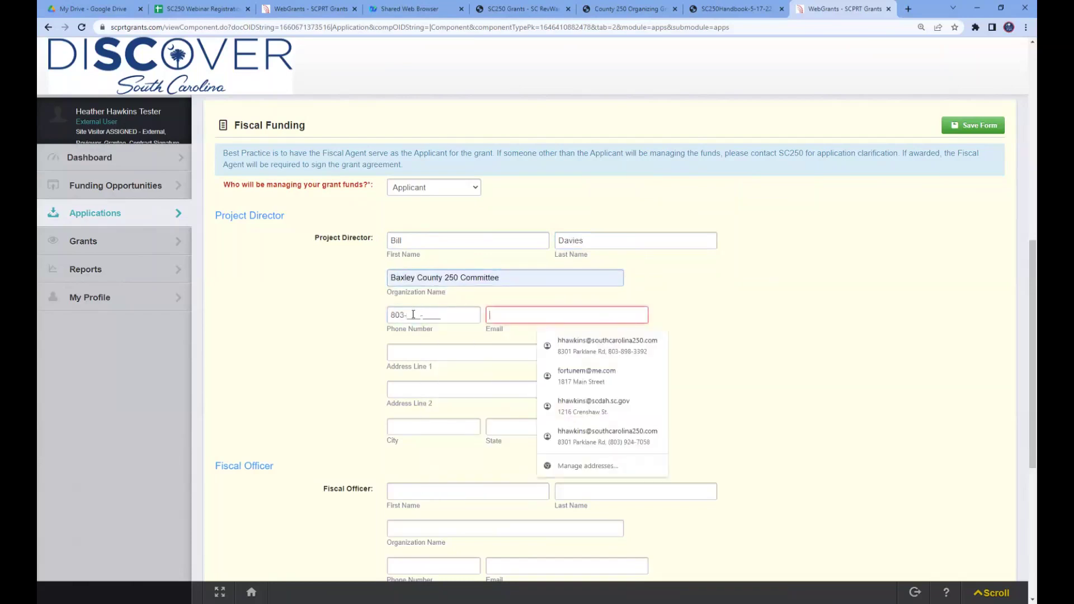
click(413, 315)
text(555-5555)
key(Tab)
text(b)
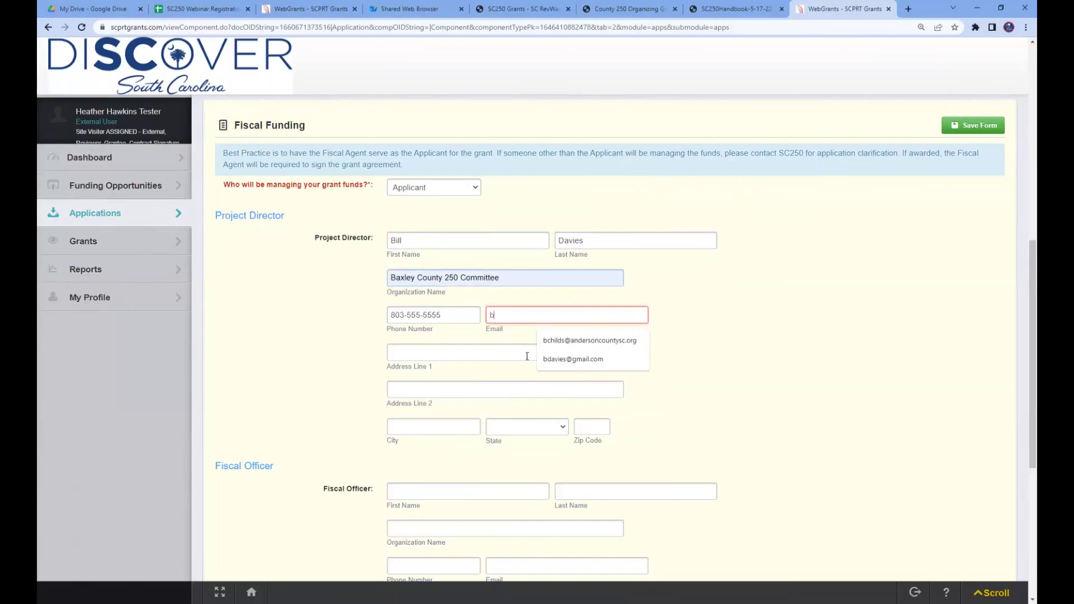
click(559, 361)
- Enter the Project Director's street address, city Baxley, state South Carolina and zip code
click(421, 351)
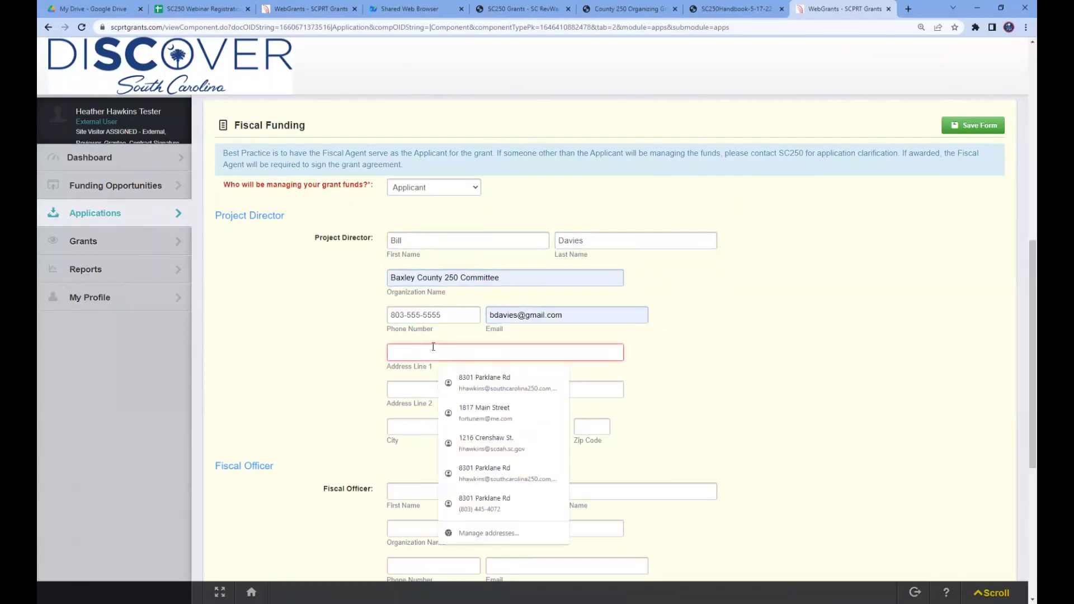
text(1234)
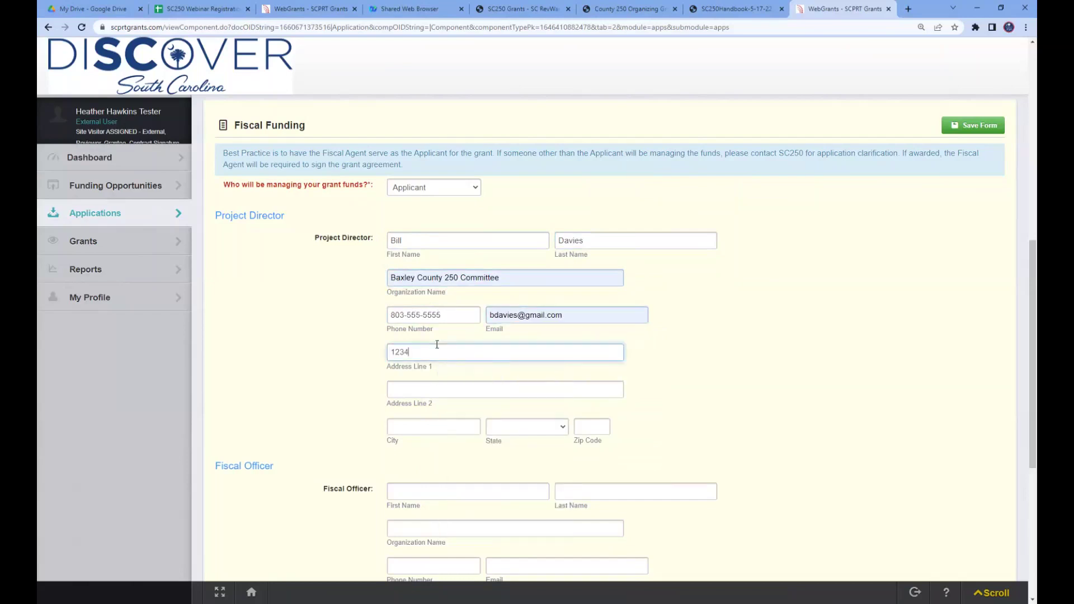
text( Main St)
key(Tab)
key(Tab)
text(Baxley)
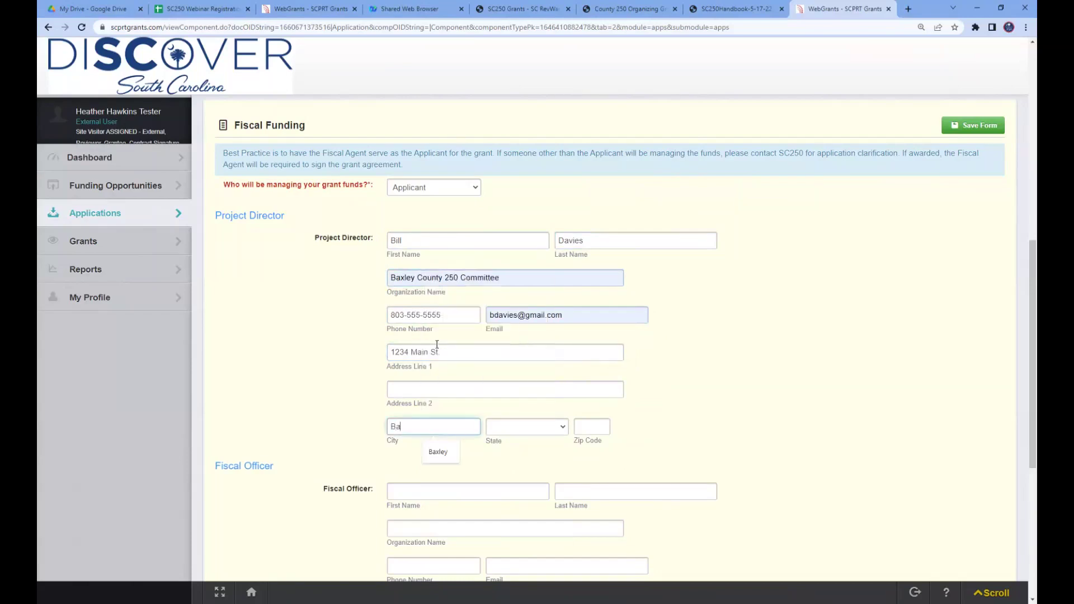
key(Tab)
key(s)
key(s)
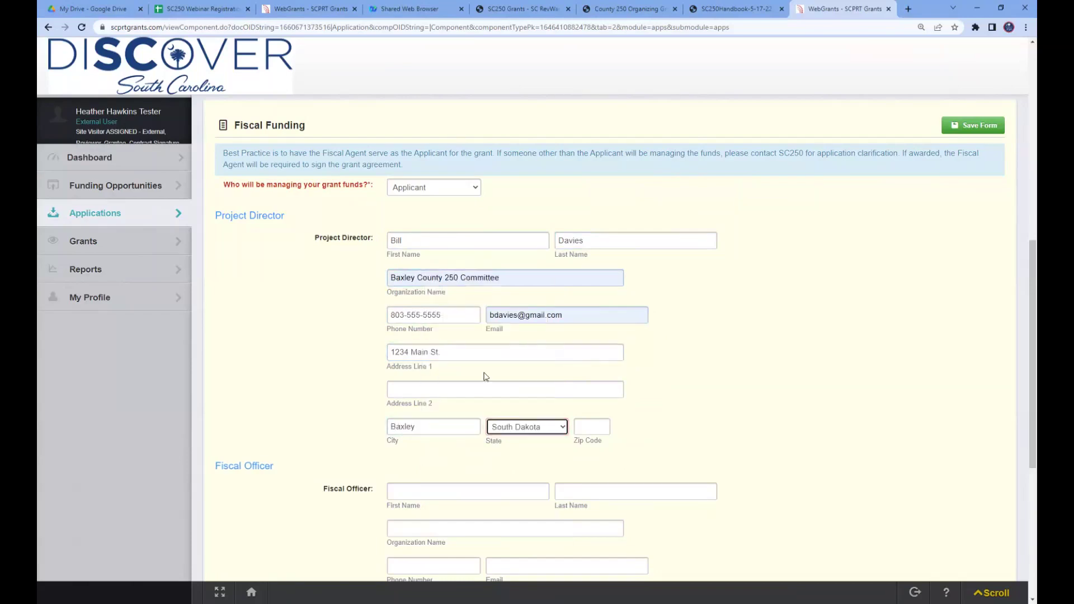
click(546, 427)
scroll(542, 294, up, 5)
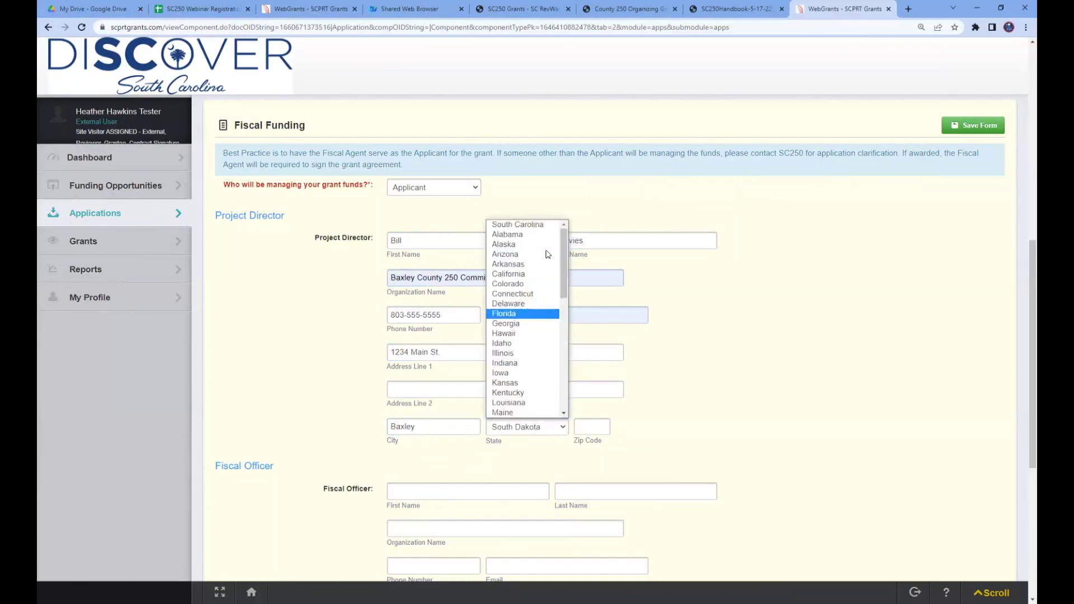
click(546, 224)
click(603, 428)
text(29555)
click(704, 437)
scroll(662, 424, down, 3)
scroll(307, 403, up, 3)
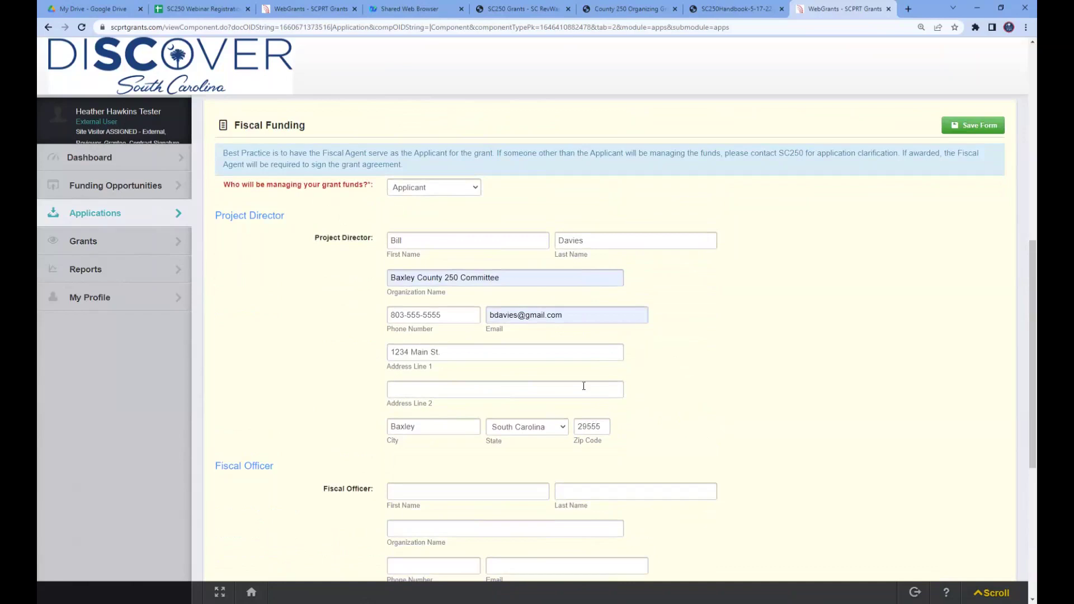
scroll(686, 387, down, 4)
click(419, 282)
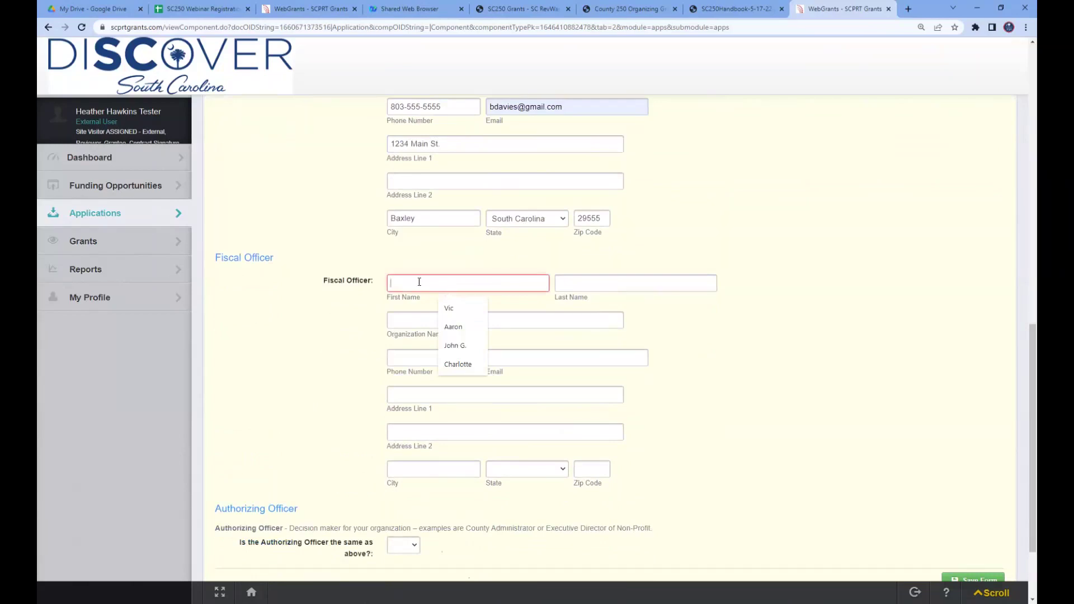
- Enter the Fiscal Officer's name, organization Baxley County Finance, phone number and e-mail
text(Alexander)
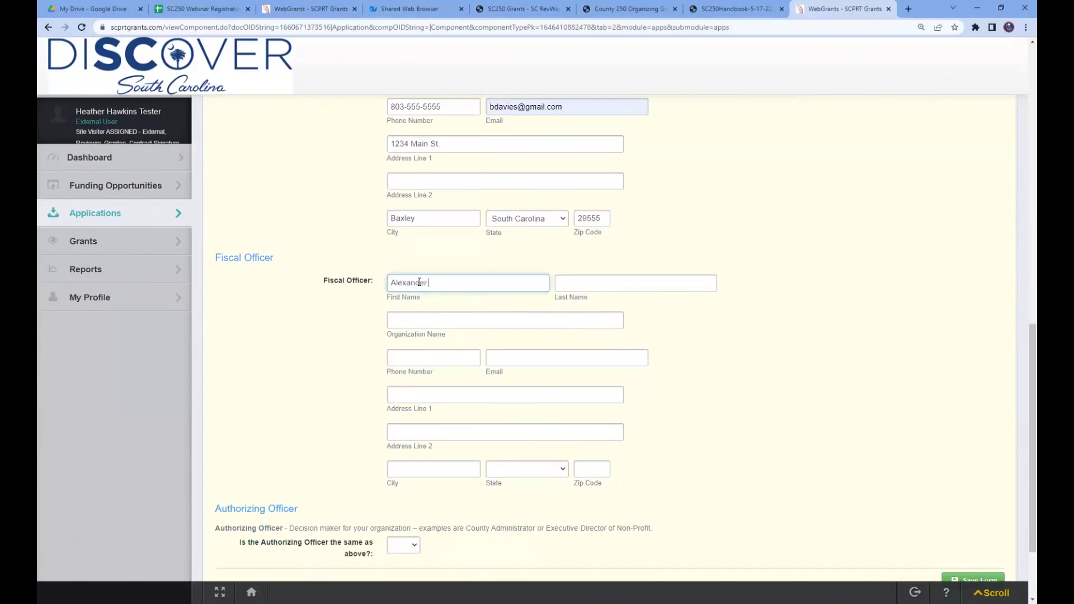
key(Tab)
text(Hamilton)
key(Tab)
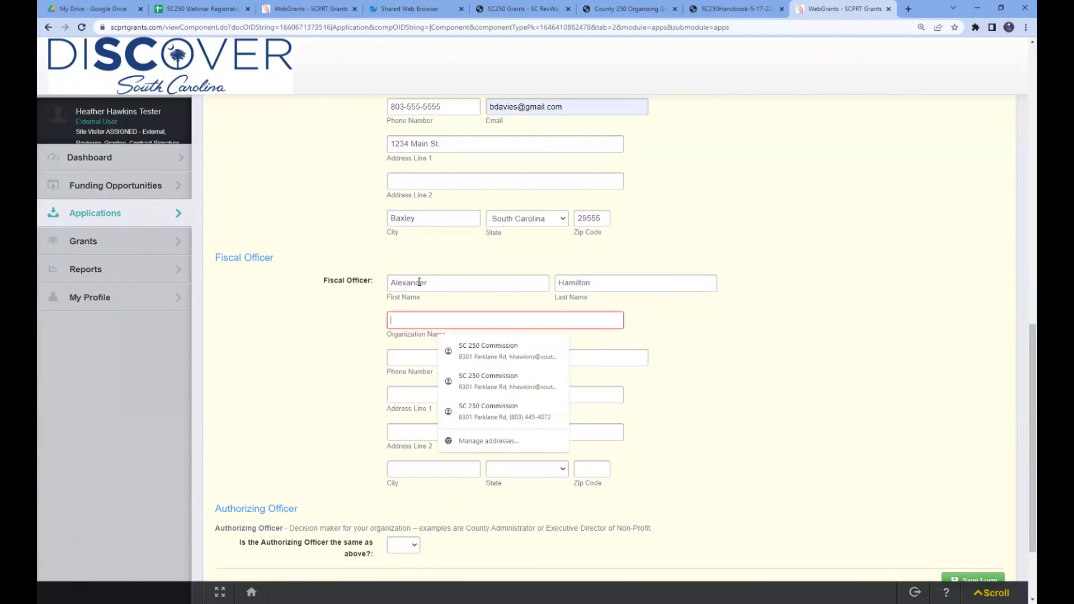
text(Baxley County Finance)
key(Tab)
text(803)
key(Tab)
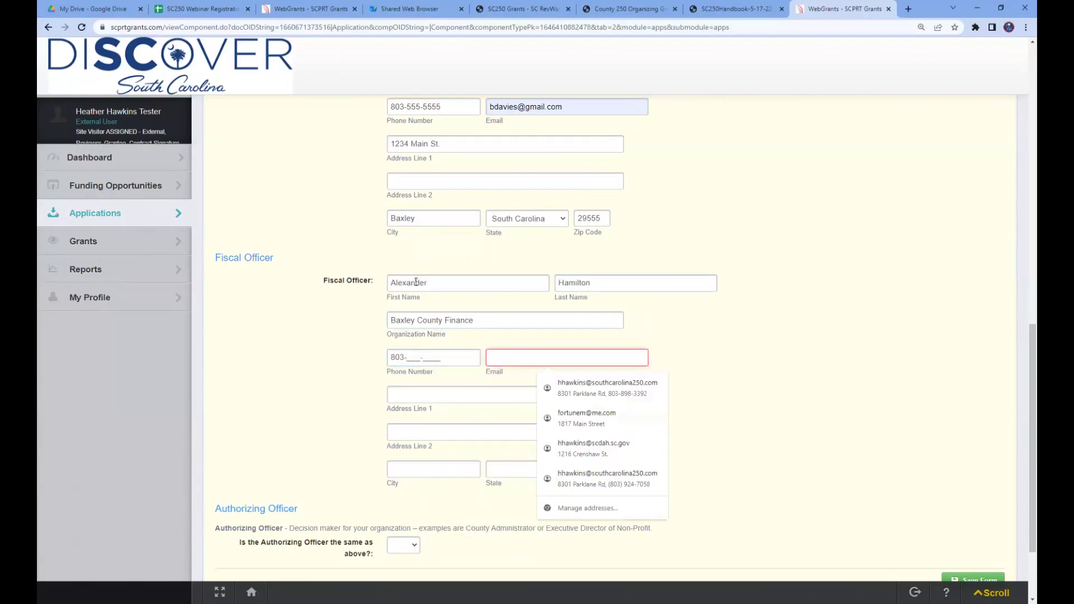
click(410, 352)
text(555)
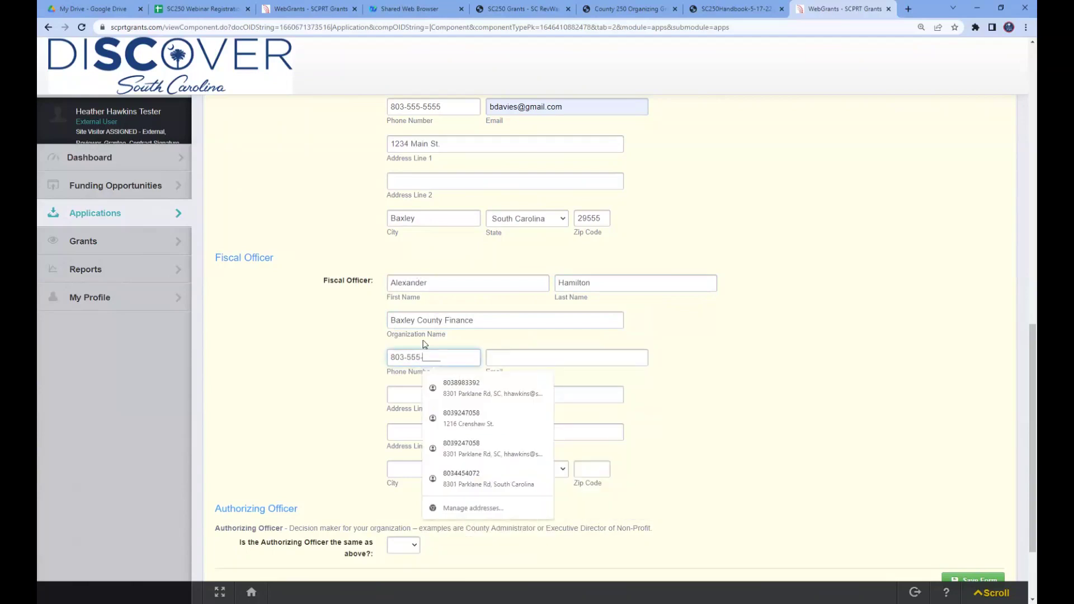
key(Tab)
text(5)
click(446, 353)
text(555)
key(Tab)
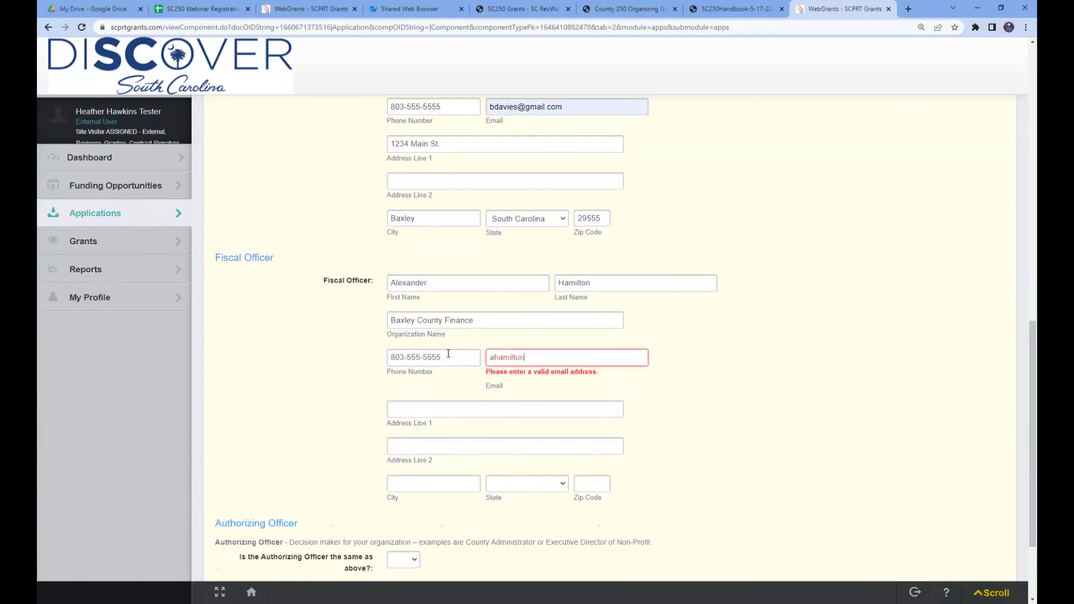
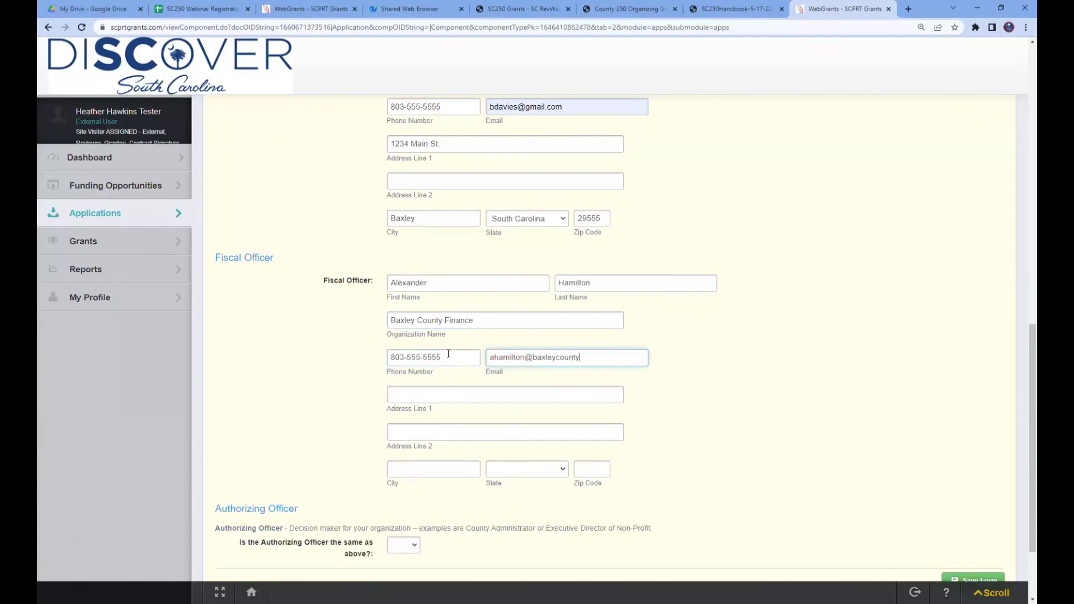
- Enter the Fiscal Officer's street address, city Baxley, state South Carolina and zip code
click(430, 394)
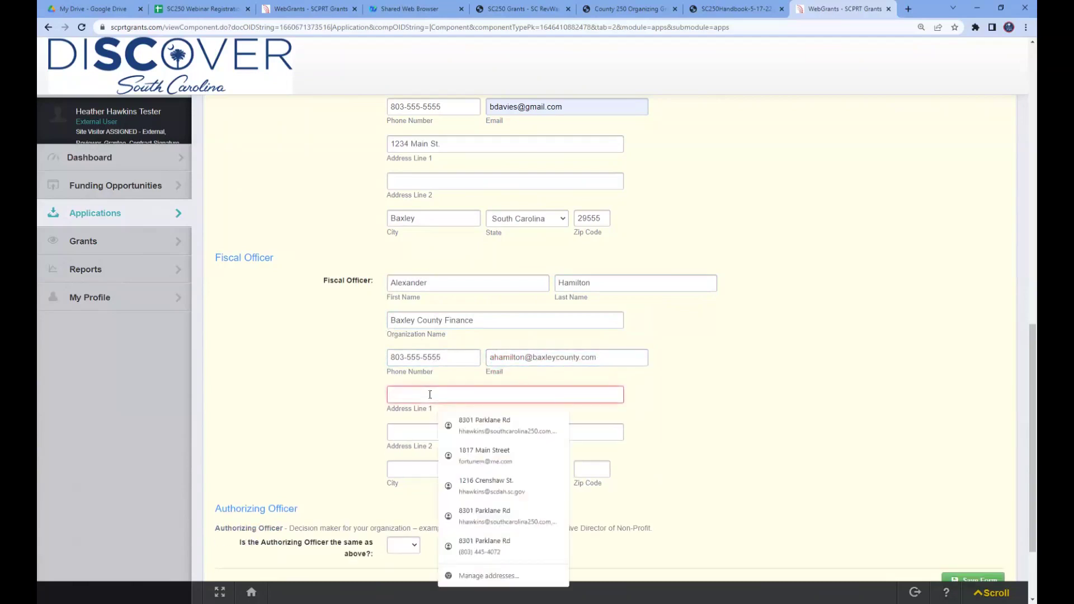
text(2345 M)
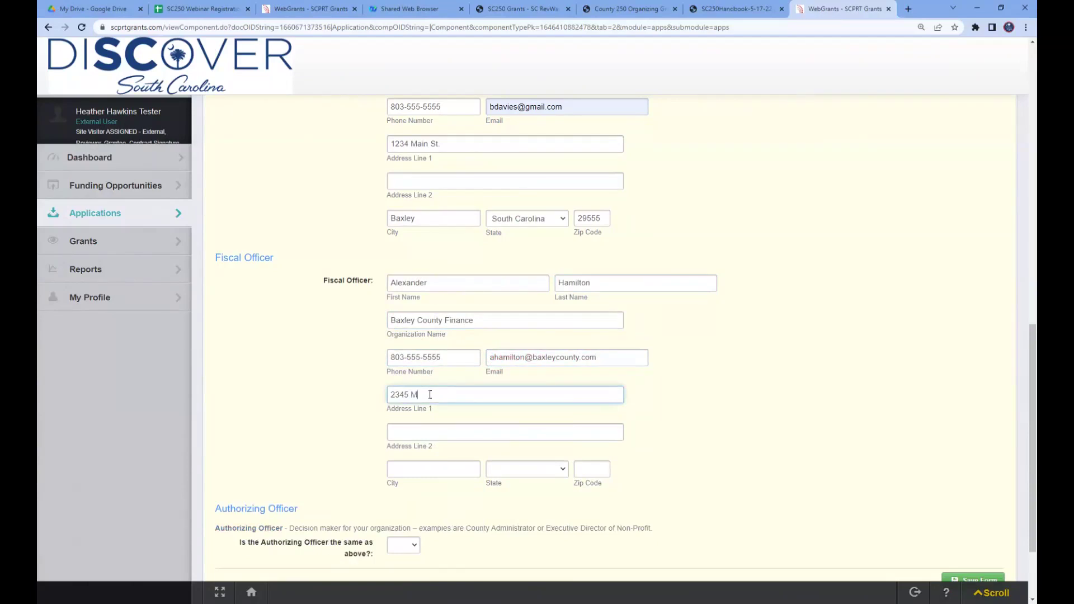
text(ain St.)
key(Tab)
text(Baxley)
key(Tab)
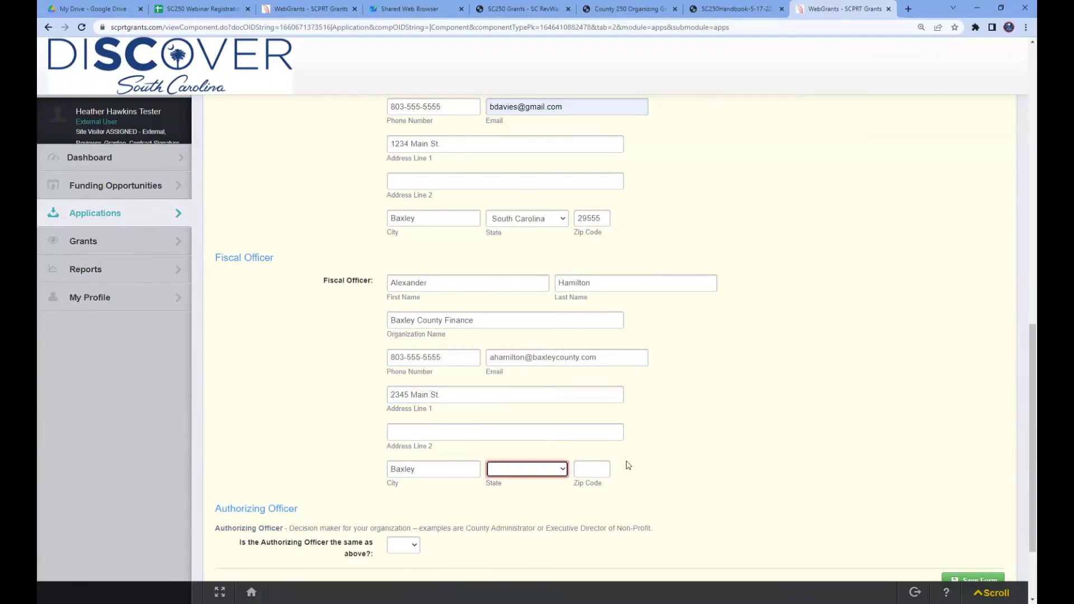
click(562, 474)
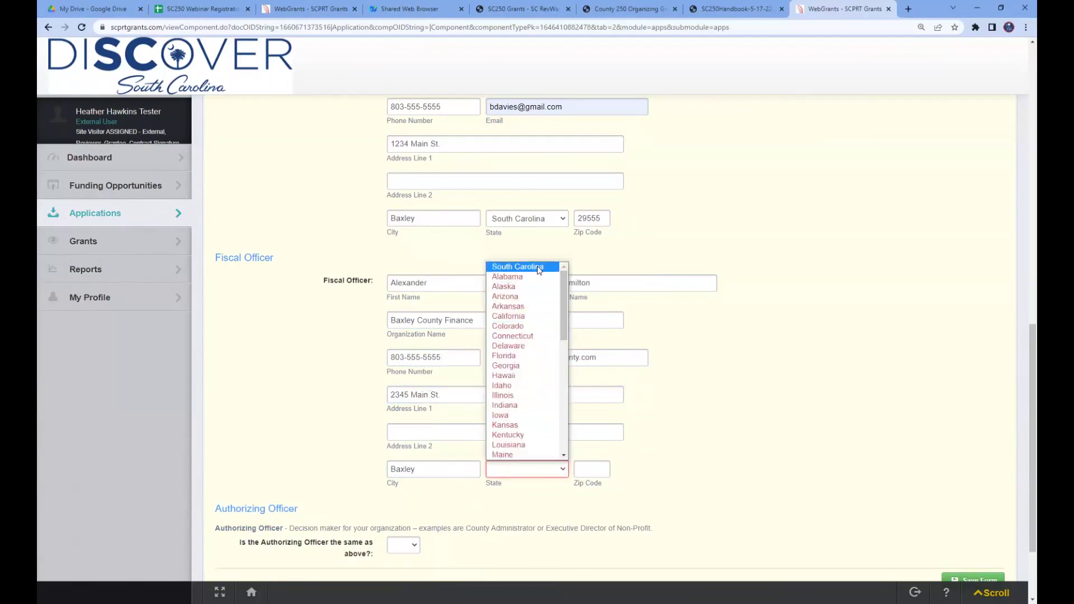
click(539, 271)
click(603, 468)
text(29555)
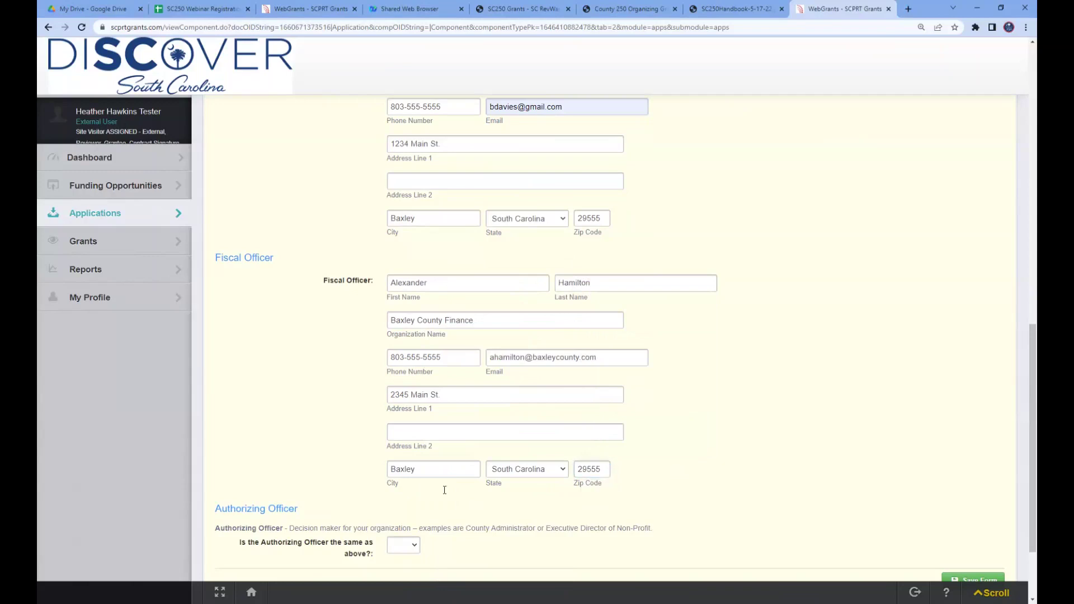
scroll(675, 465, down, 1)
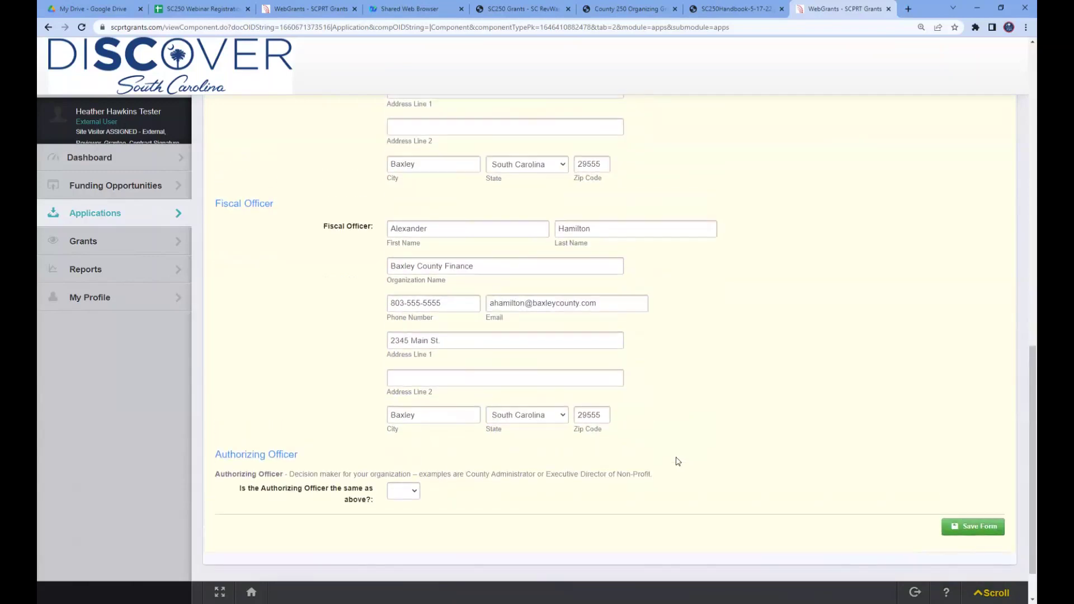
scroll(635, 464, down, 1)
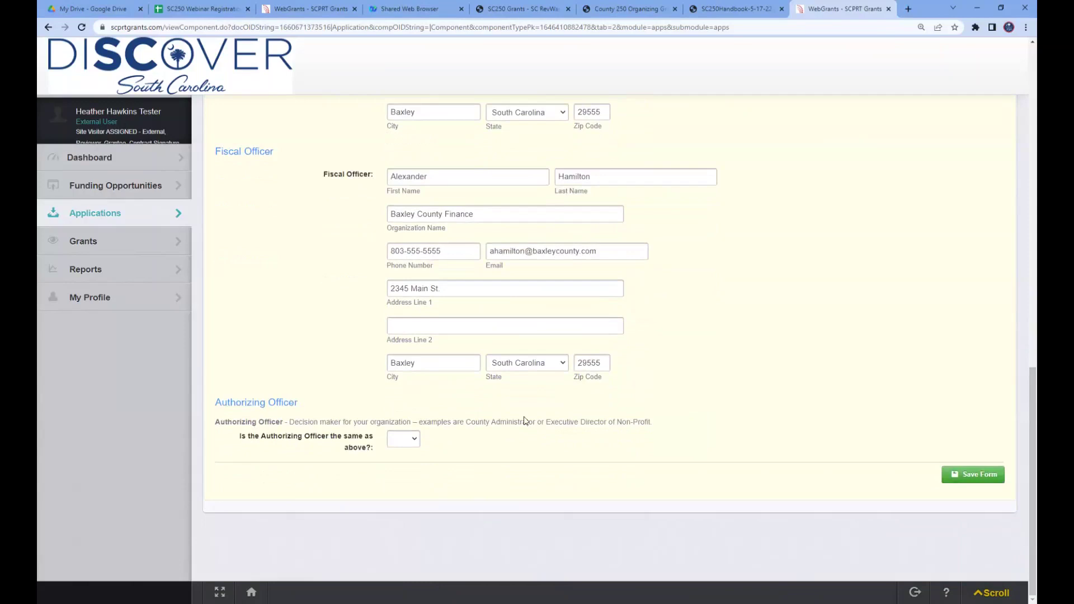
scroll(728, 367, up, 5)
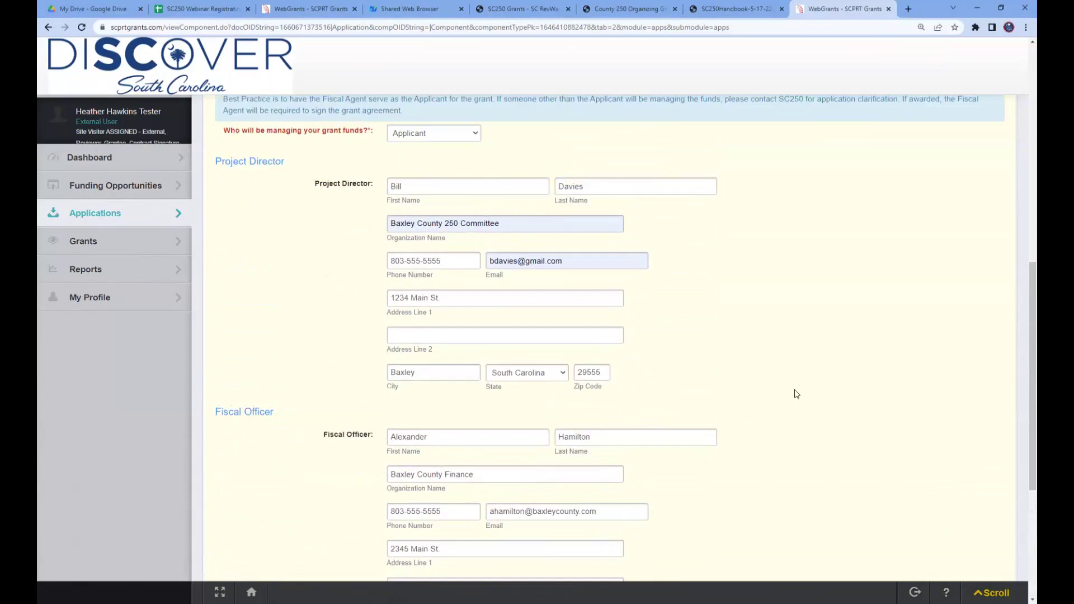
scroll(797, 394, down, 1)
scroll(797, 394, down, 1)
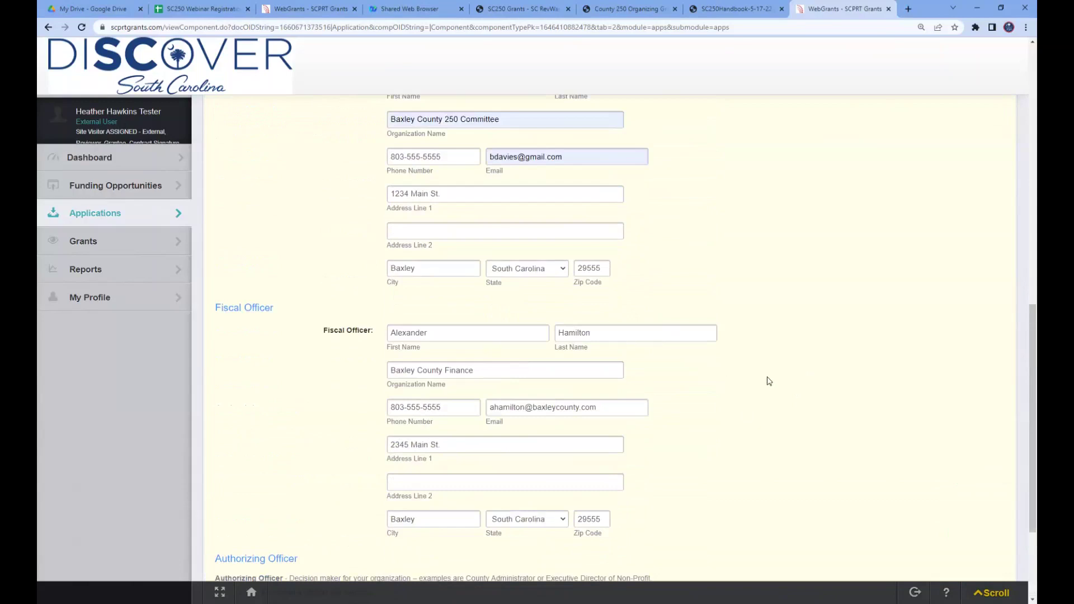
scroll(758, 379, down, 3)
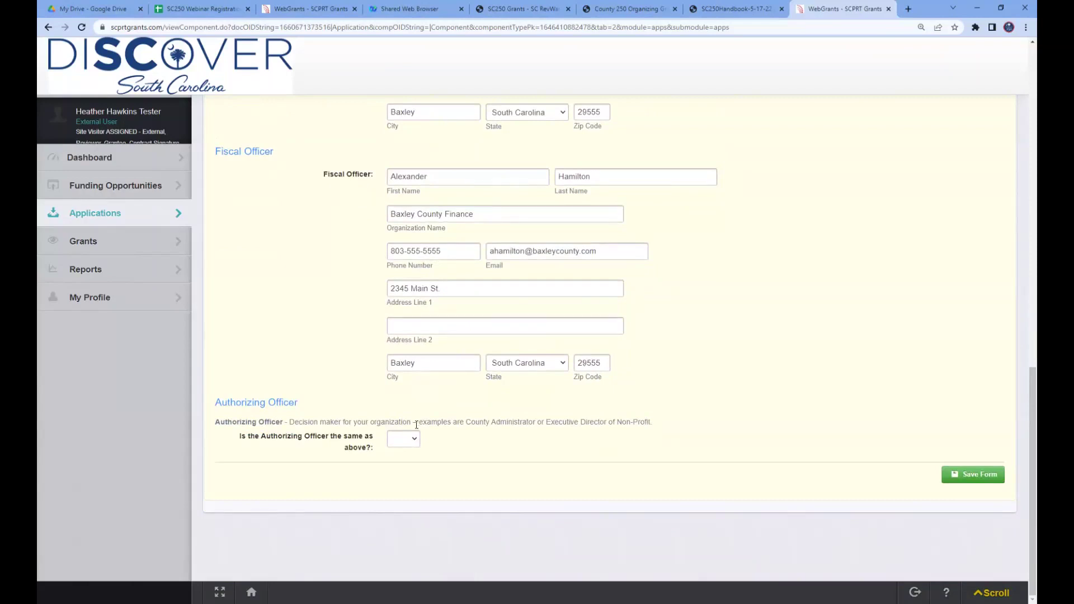
- Answer Yes to 'Is the Authorizing Officer the same as above?' and save the Fiscal Funding form
click(414, 443)
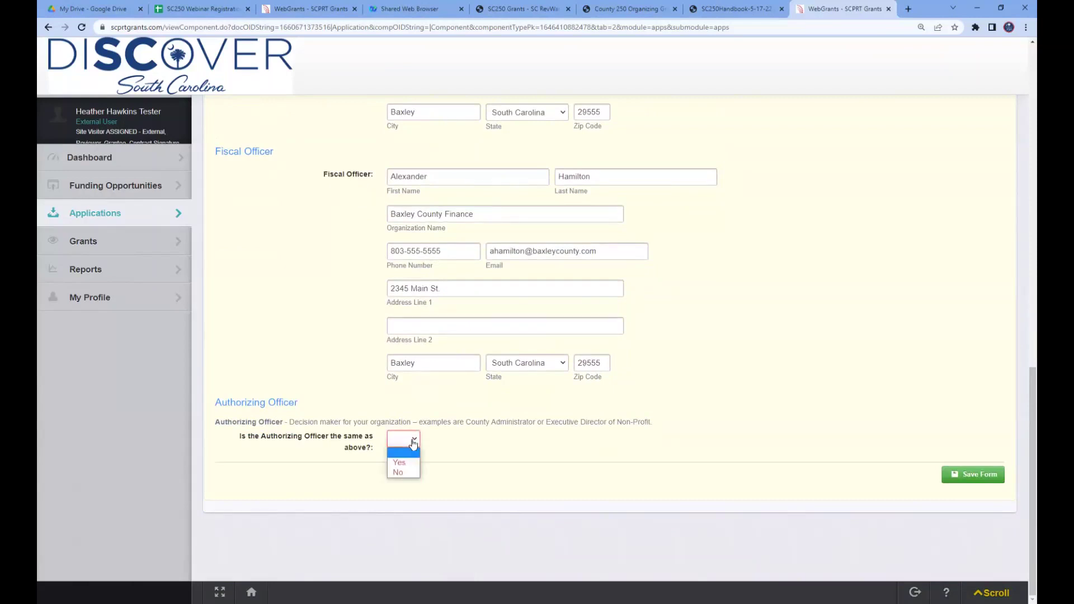
click(407, 474)
scroll(712, 470, down, 2)
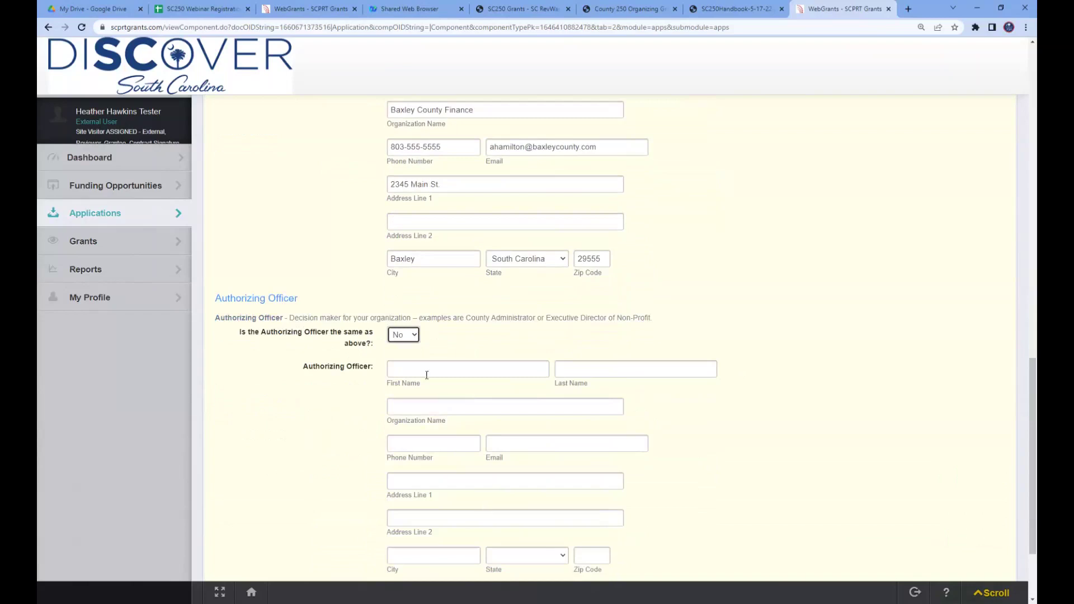
click(408, 338)
click(405, 359)
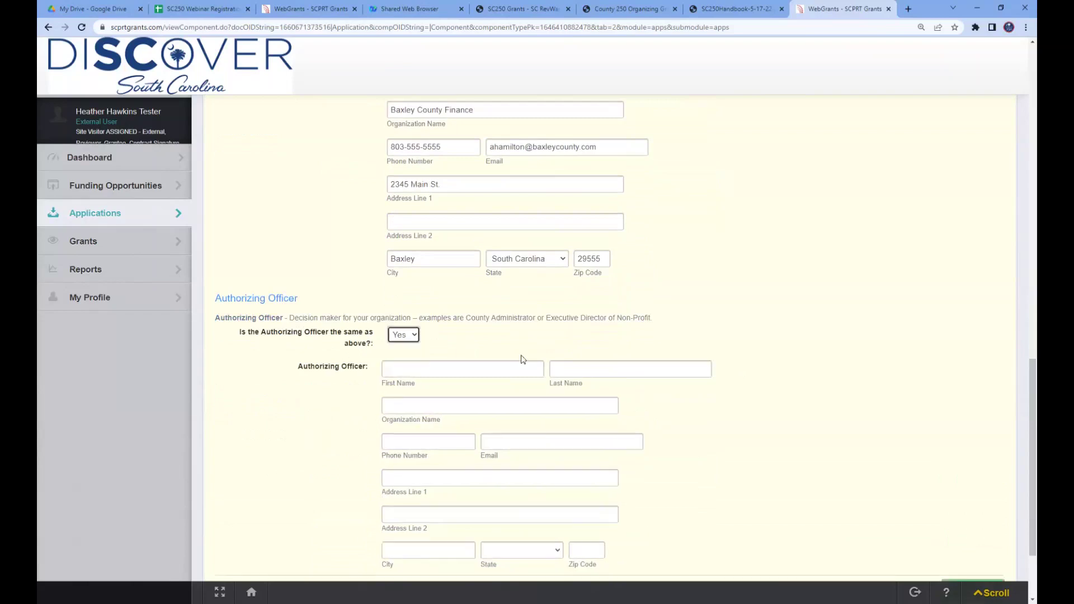
scroll(678, 350, up, 2)
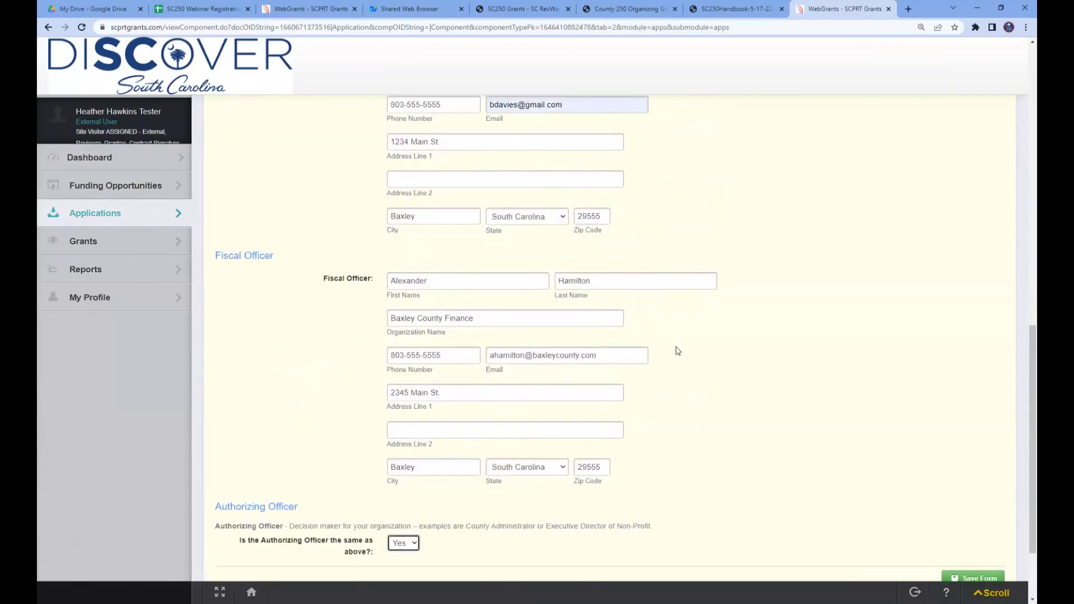
scroll(677, 324, up, 2)
scroll(811, 420, down, 3)
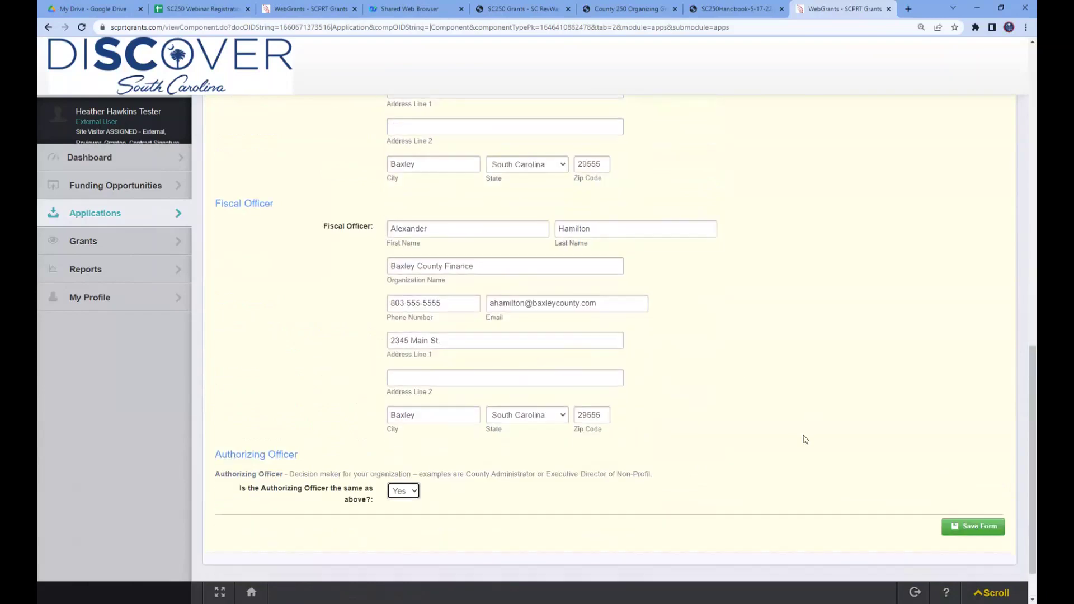
click(974, 526)
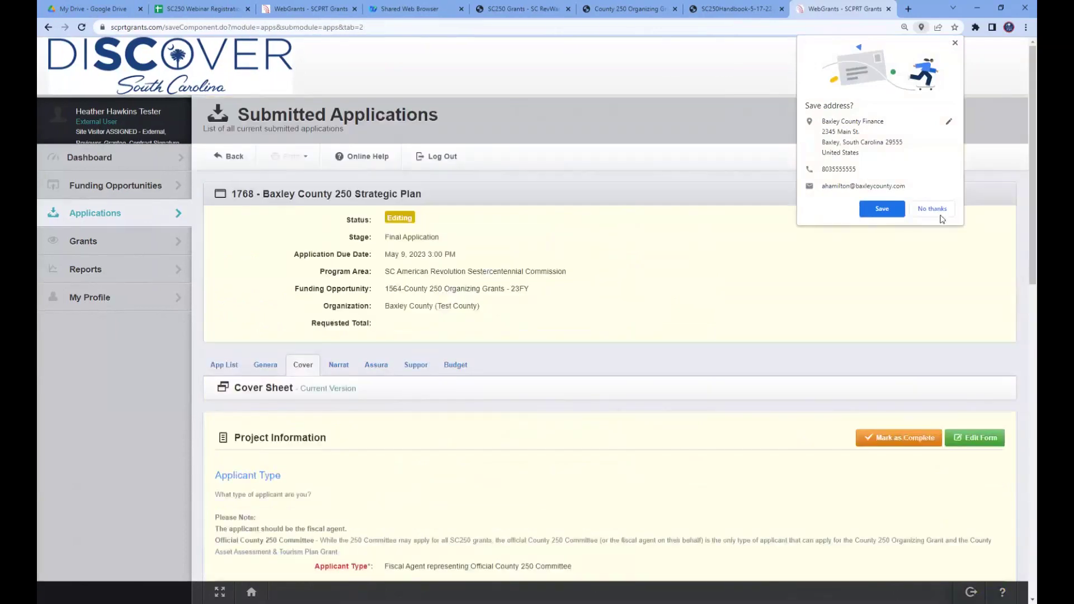
- Decline Chrome's Save address offer and review the saved Project Director and Fiscal Officer details
click(933, 209)
scroll(495, 503, down, 2)
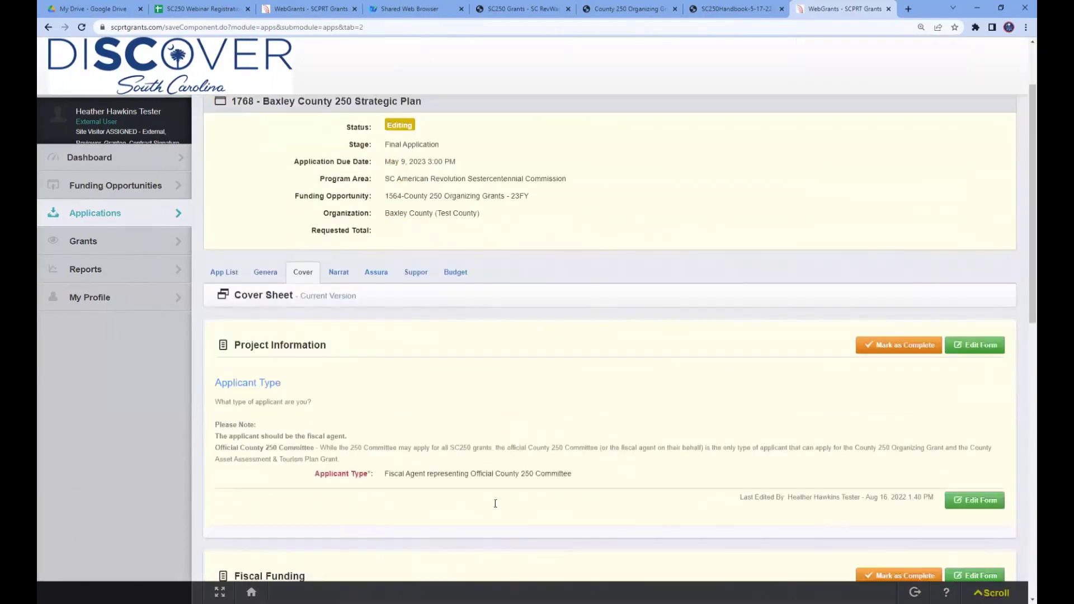
scroll(495, 504, up, 2)
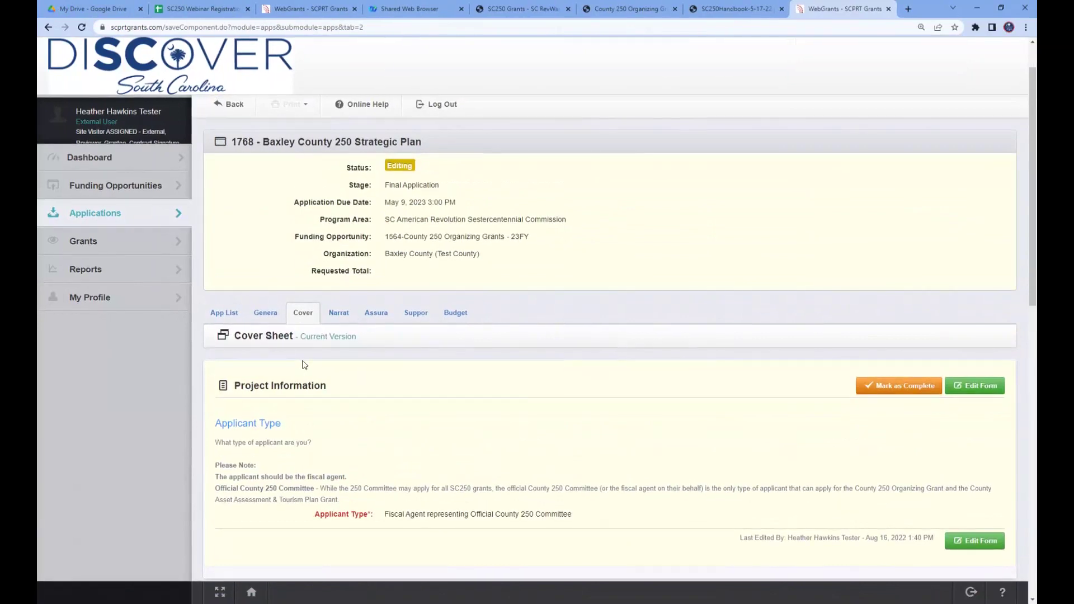
scroll(480, 406, down, 4)
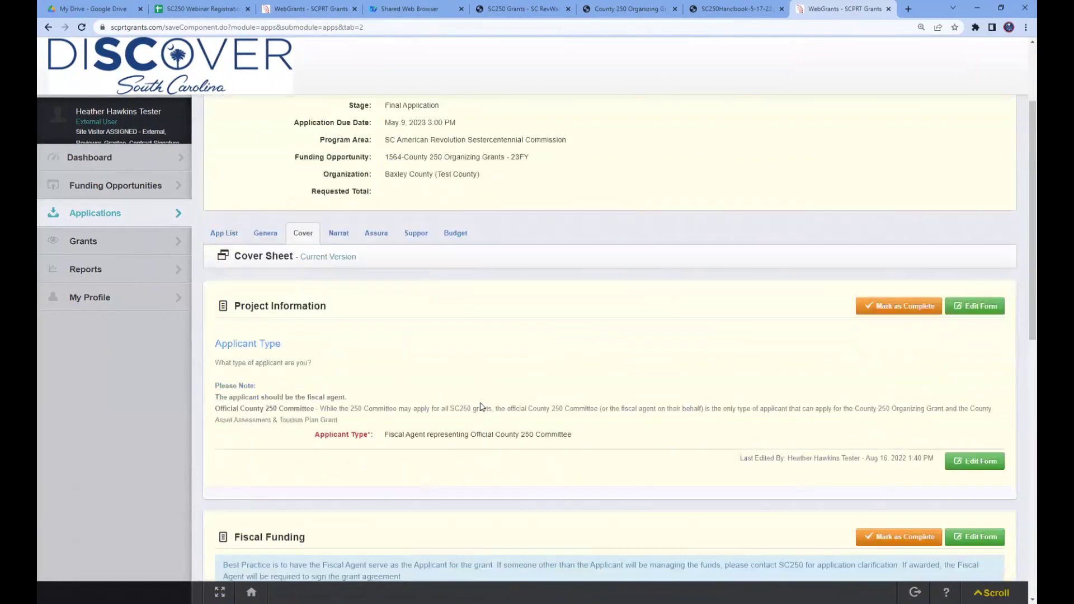
scroll(480, 404, down, 8)
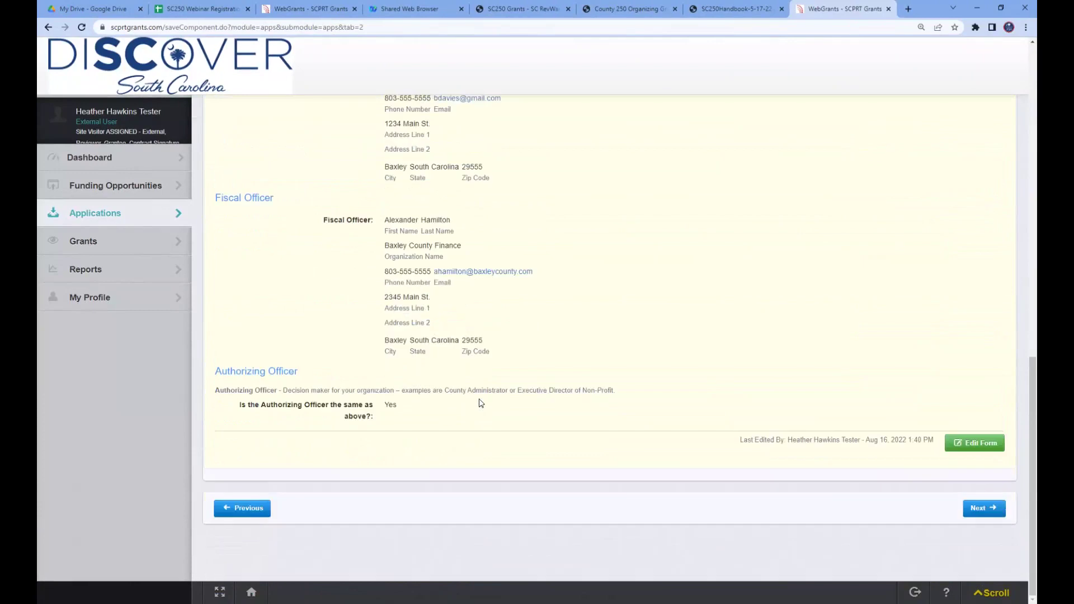
scroll(694, 423, up, 5)
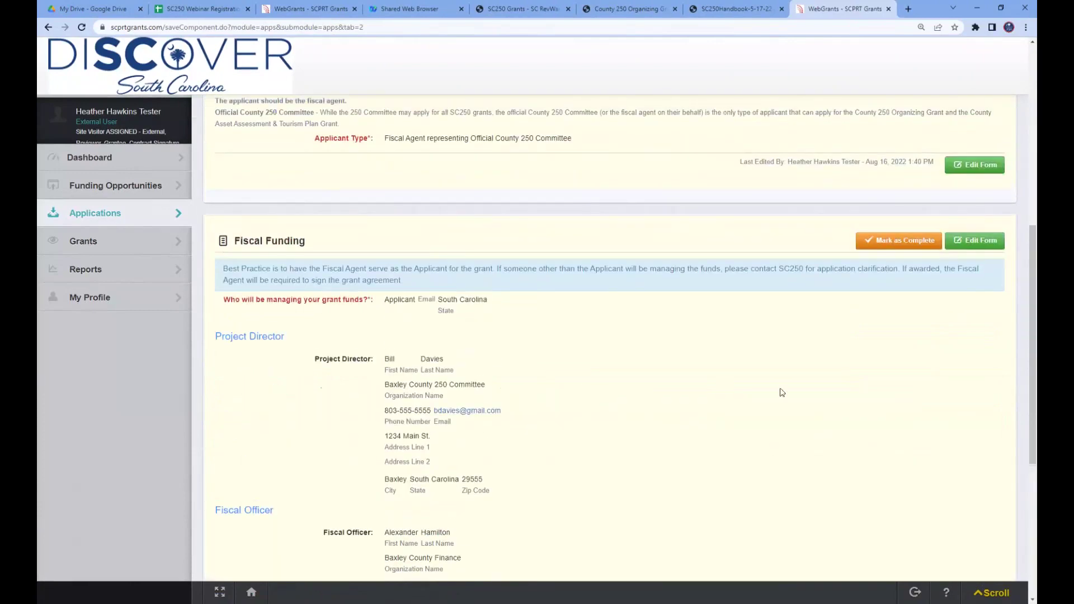
- Mark the Cover Sheet as complete, then open the Narrative row in Application Details
click(896, 244)
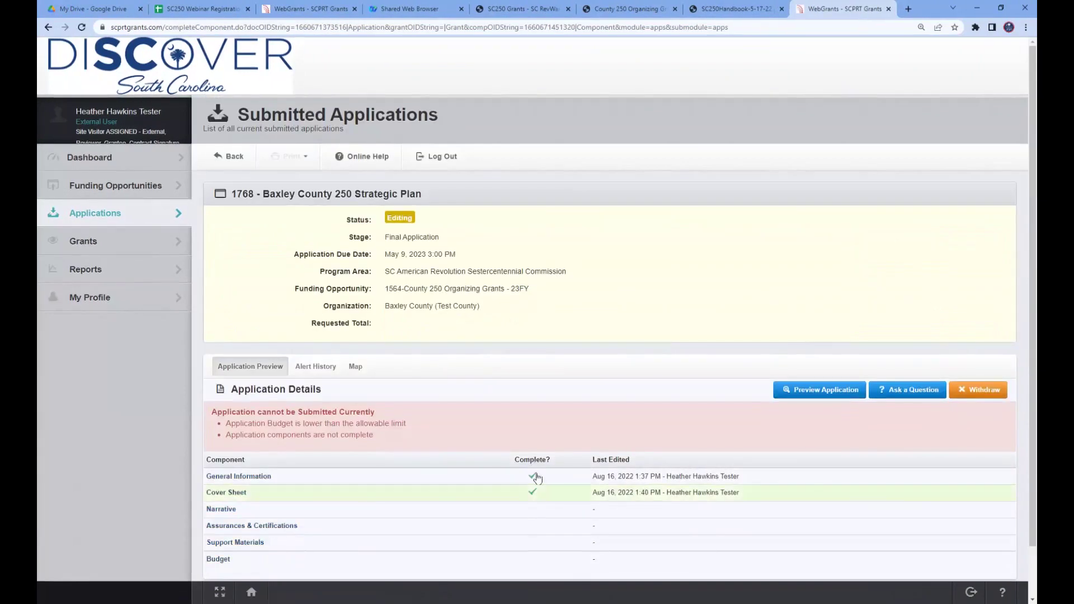
scroll(529, 499, down, 1)
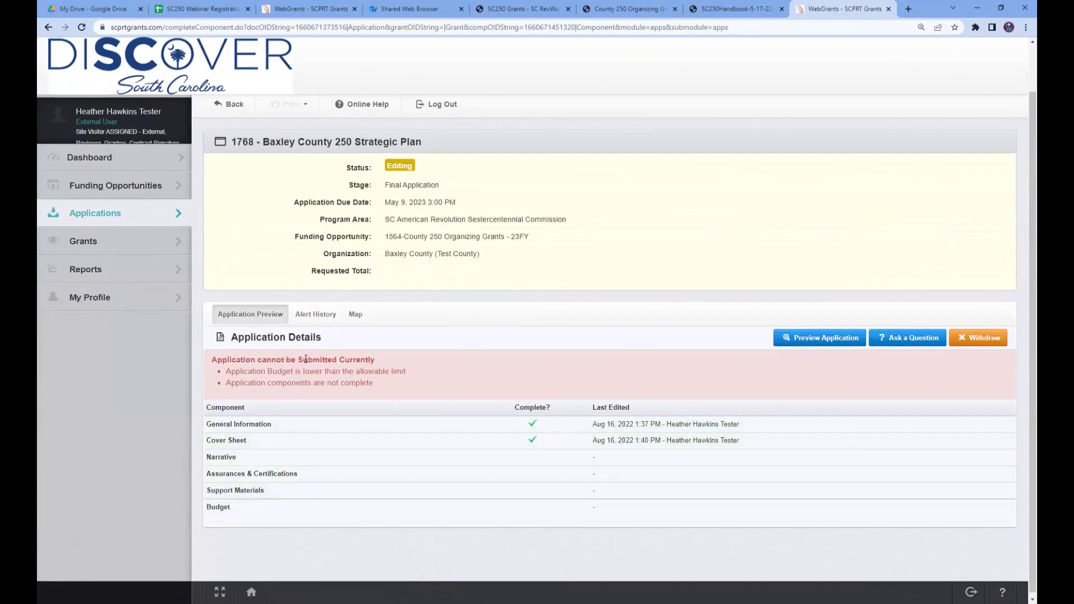
click(238, 464)
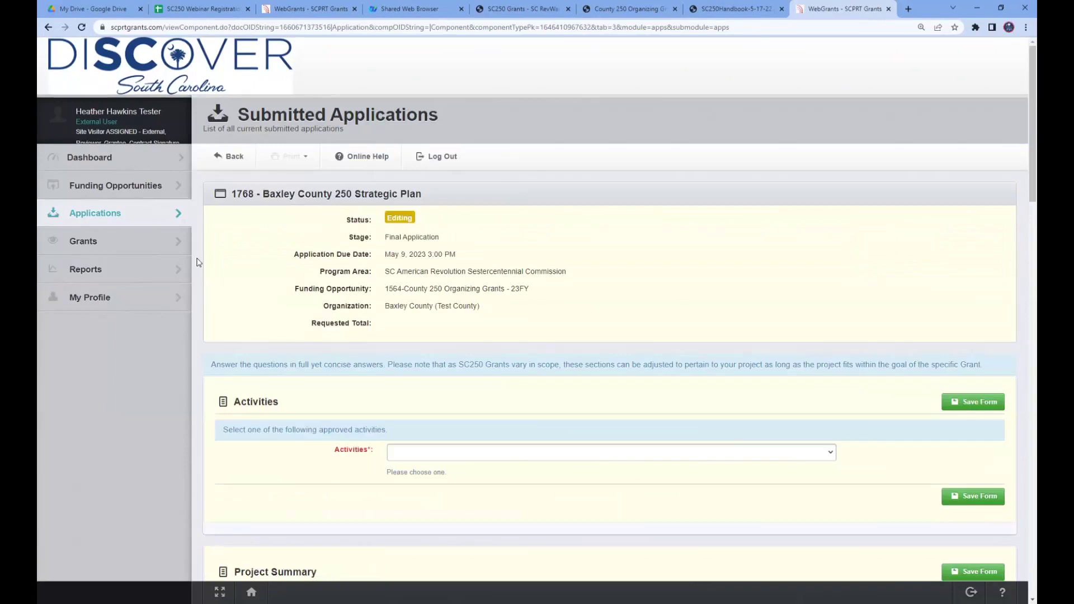
- In a new tab, open County 250 Organizing Grants - 23FY and scroll to its Attachments
middle_click(104, 191)
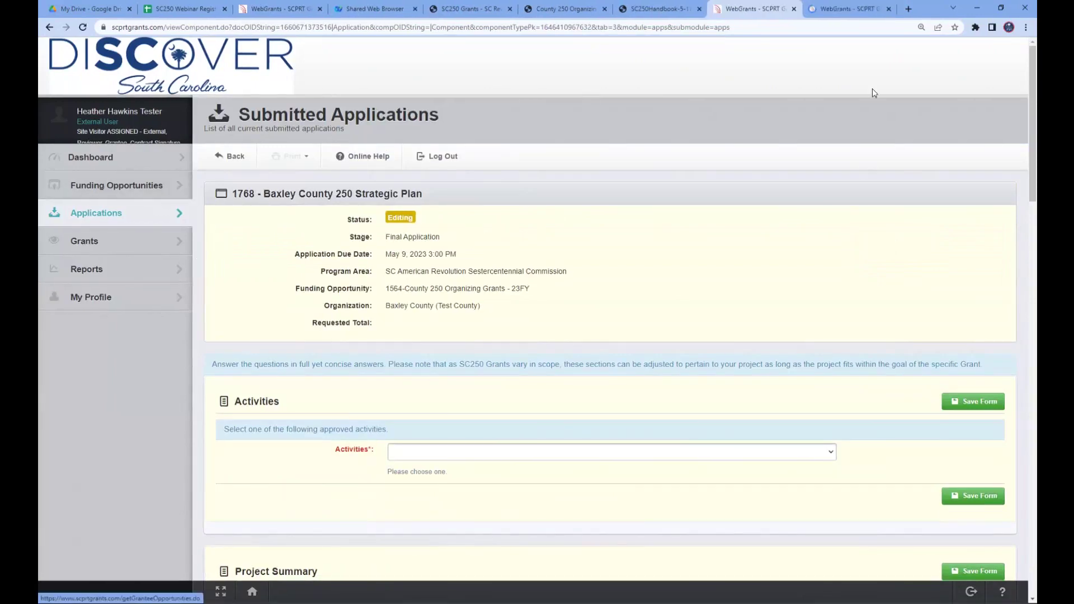
click(835, 11)
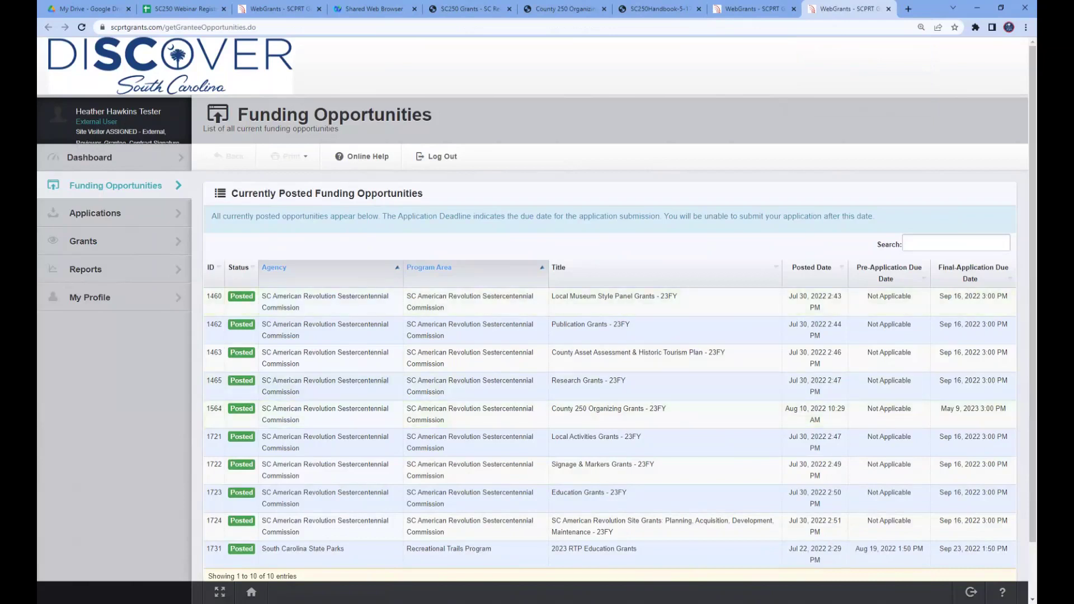
click(619, 417)
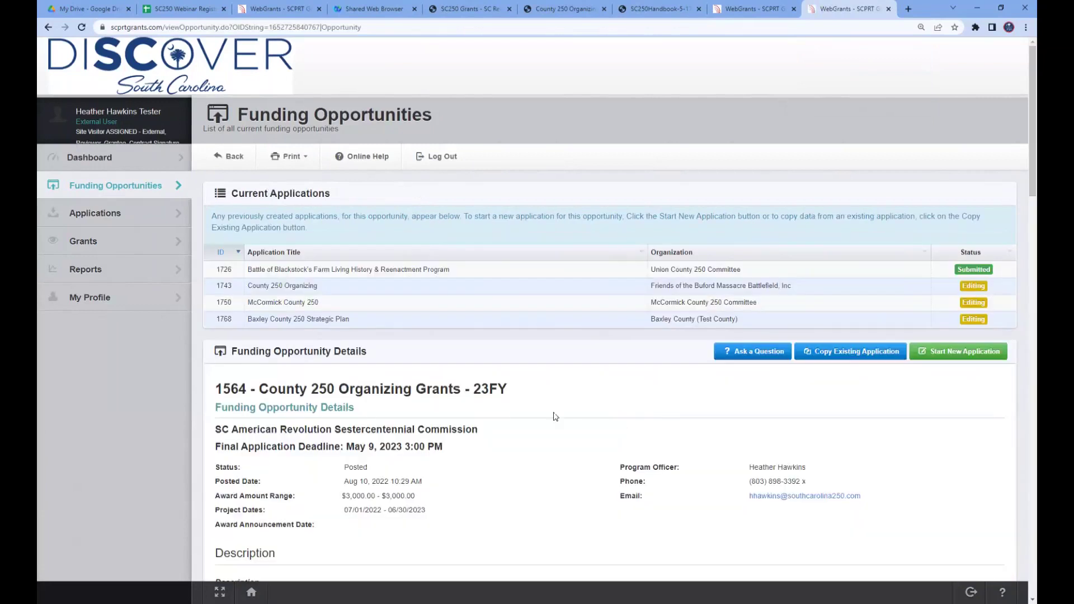
scroll(556, 417, down, 5)
scroll(556, 417, down, 8)
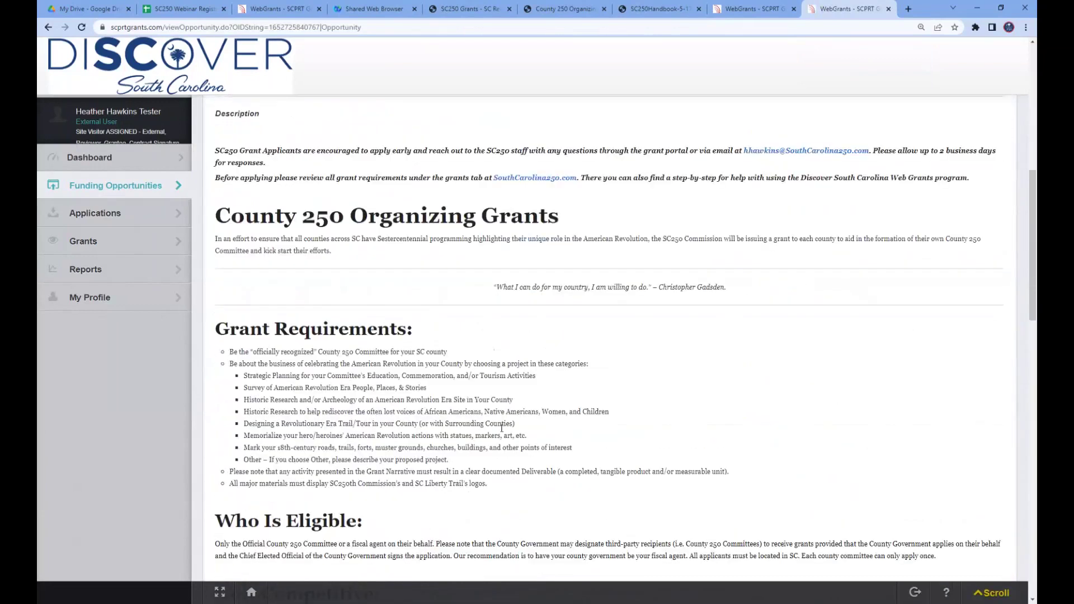
scroll(503, 426, down, 10)
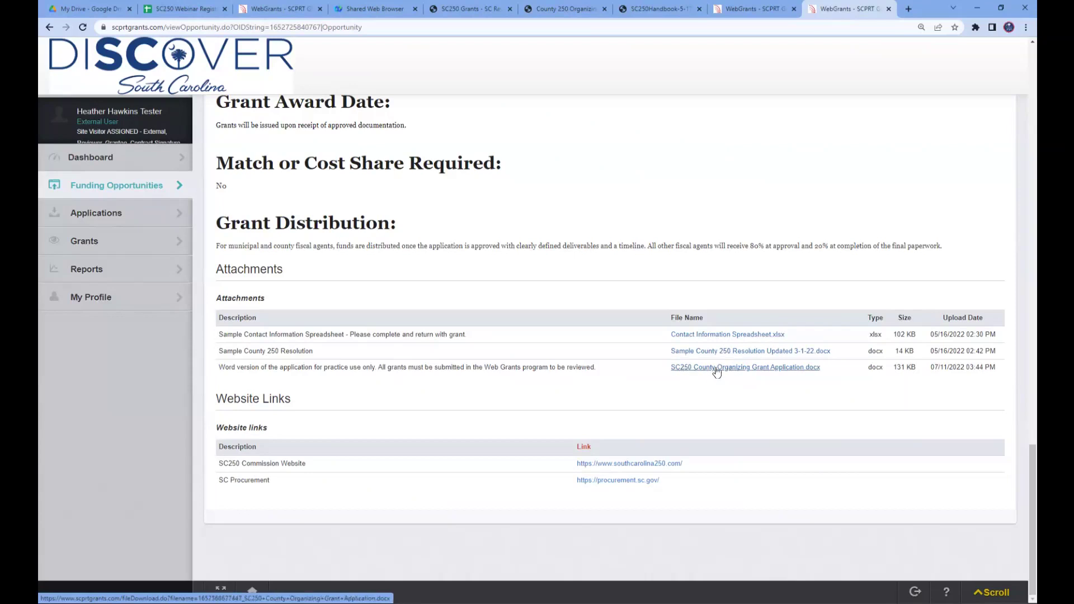
- Download 'SC250 County Organizing Grant Application.docx' from the Attachments table
click(745, 369)
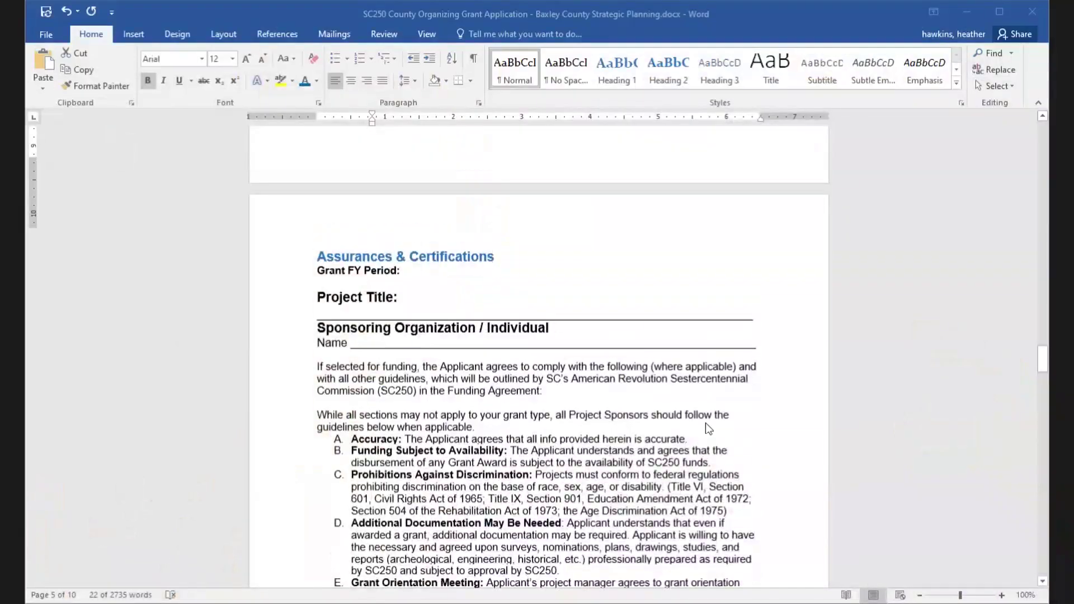
scroll(712, 436, up, 5)
scroll(800, 442, up, 15)
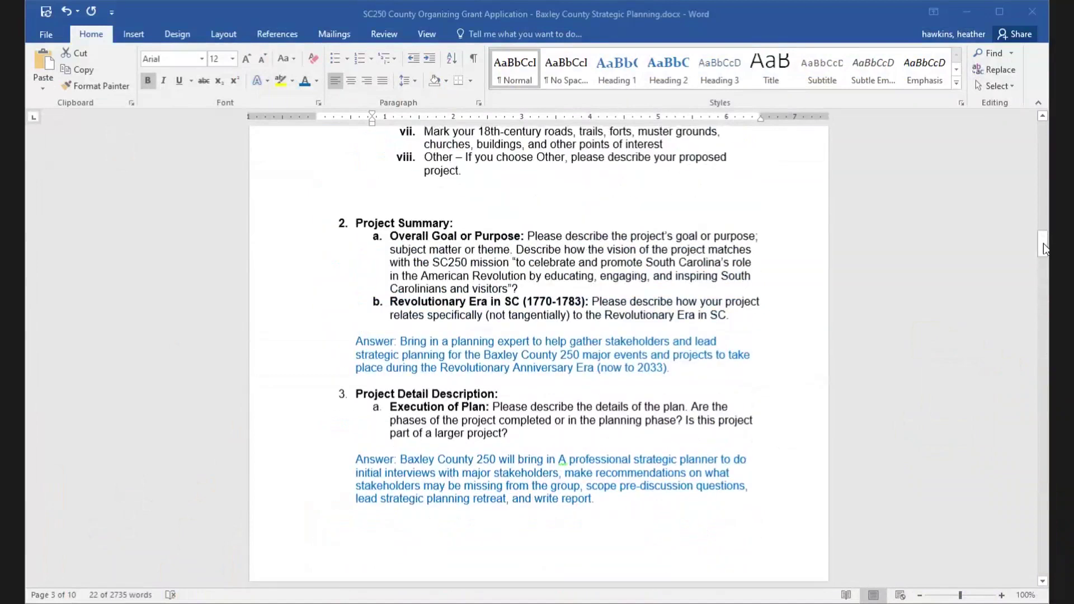
- Scroll the Word practice application from its cover sheet down to the Grant Application Budget table
drag(1044, 248, 1041, 134)
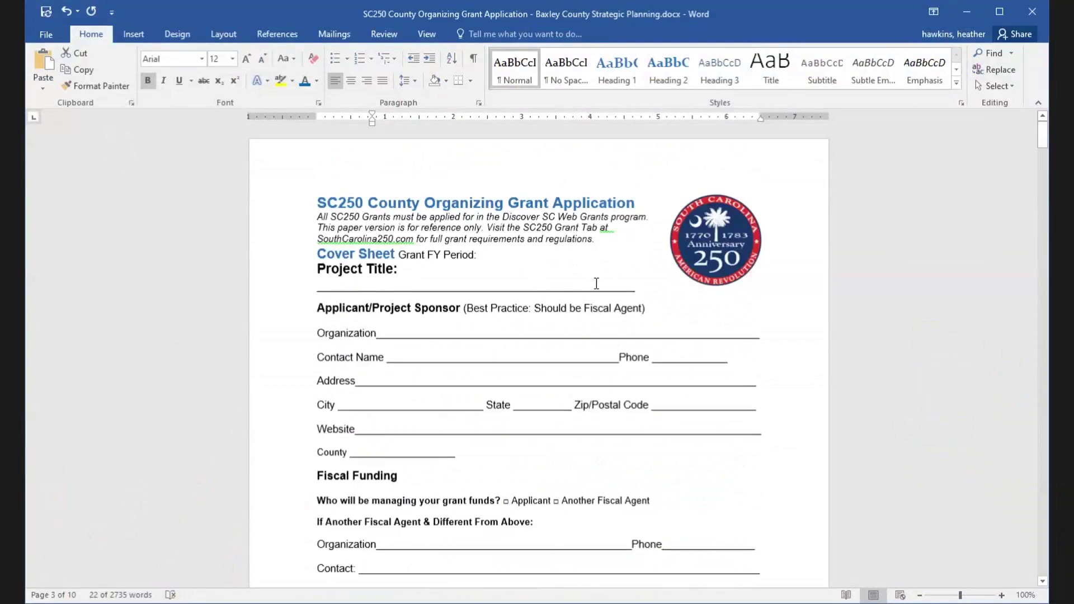
scroll(504, 431, down, 10)
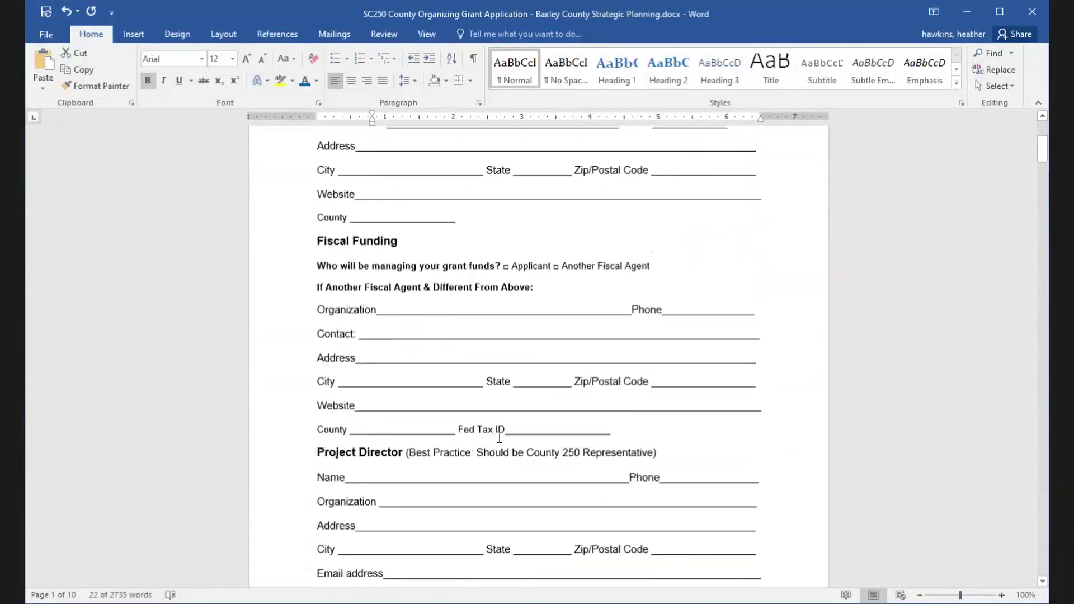
scroll(499, 440, down, 14)
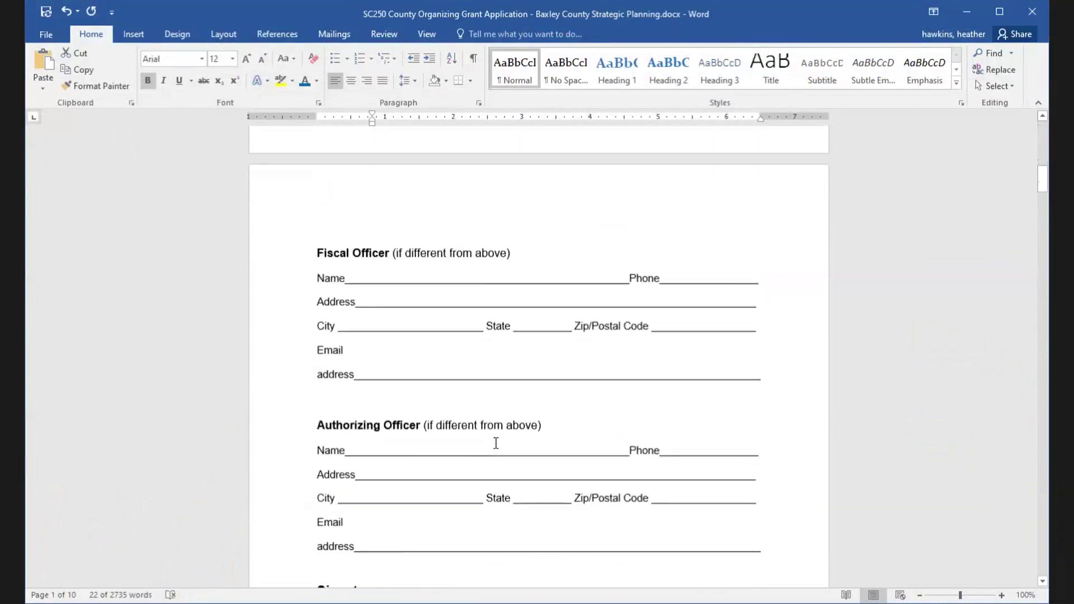
scroll(496, 443, down, 18)
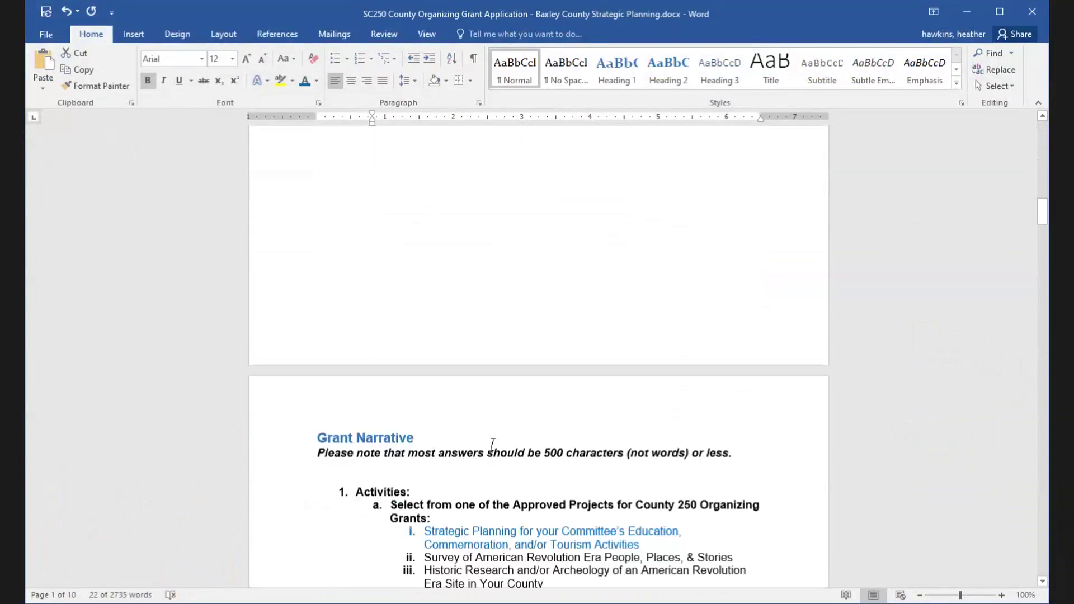
scroll(493, 445, down, 7)
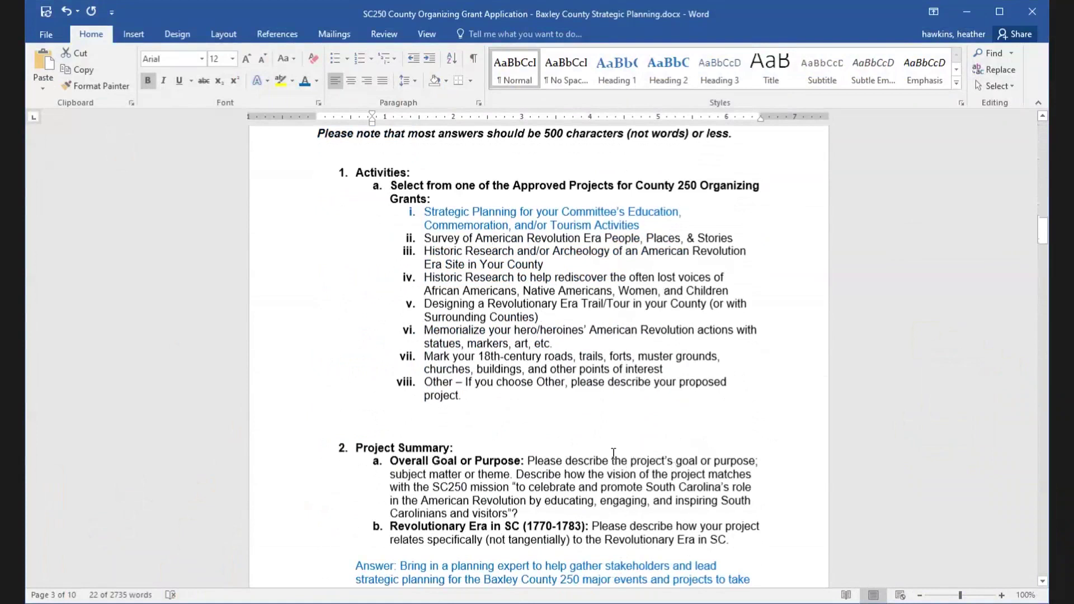
scroll(607, 452, down, 3)
scroll(607, 453, up, 3)
scroll(607, 452, down, 20)
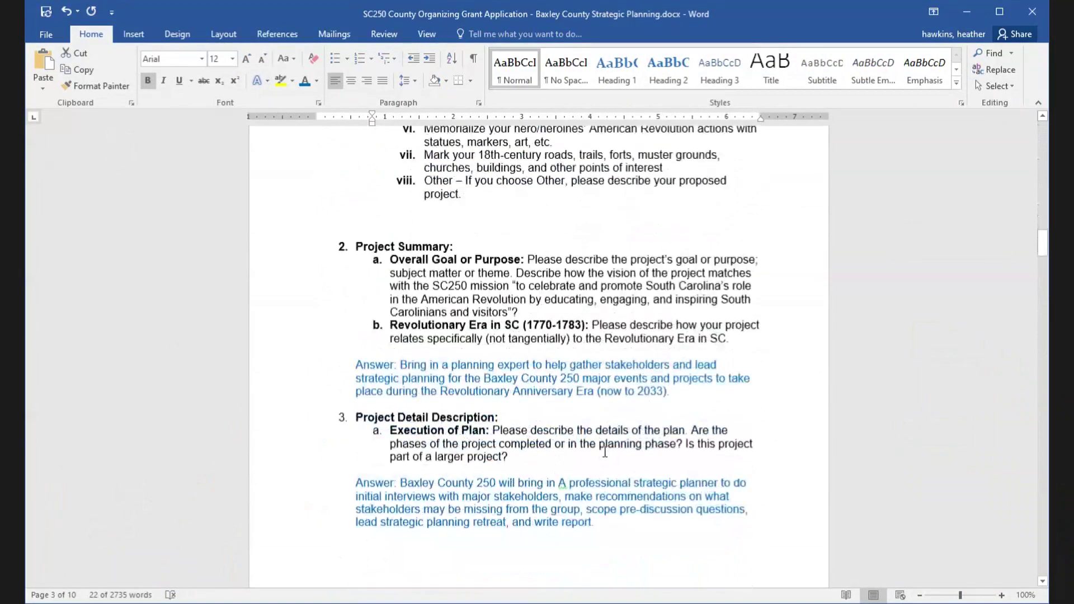
scroll(605, 452, down, 15)
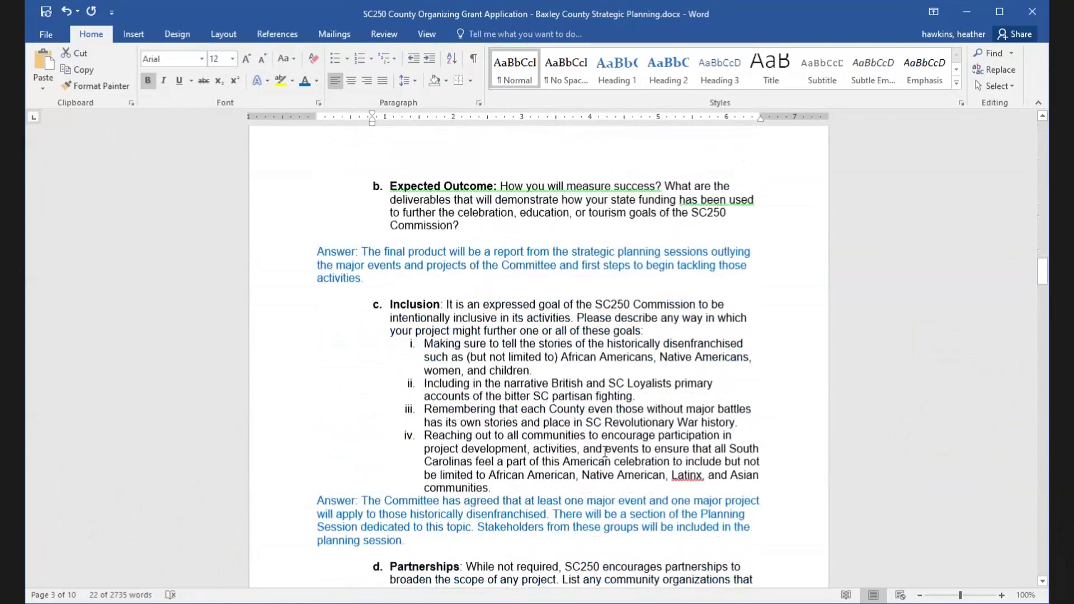
scroll(602, 450, down, 4)
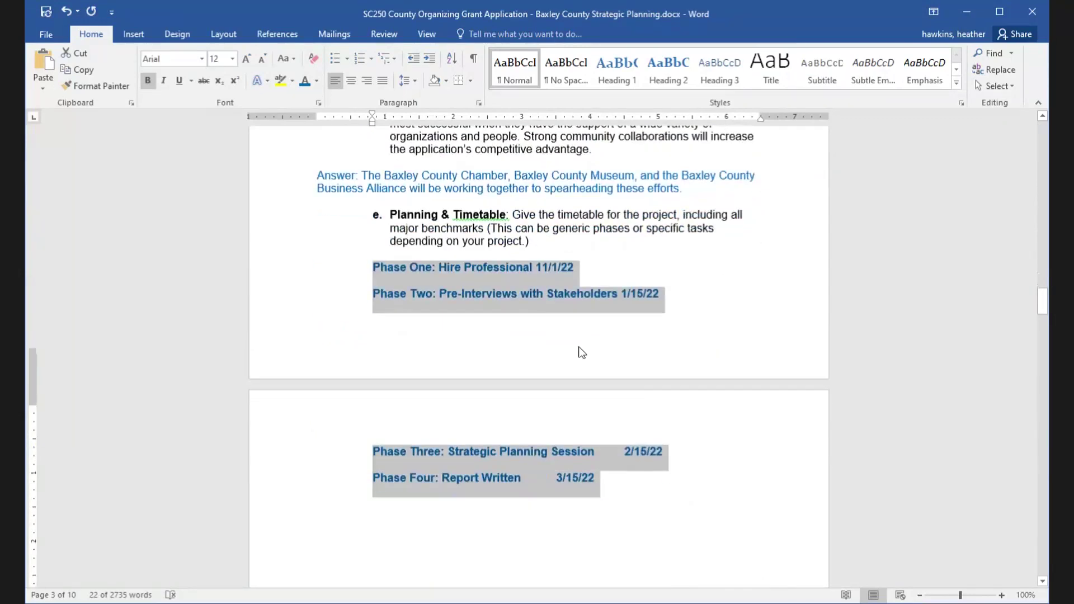
scroll(512, 457, down, 15)
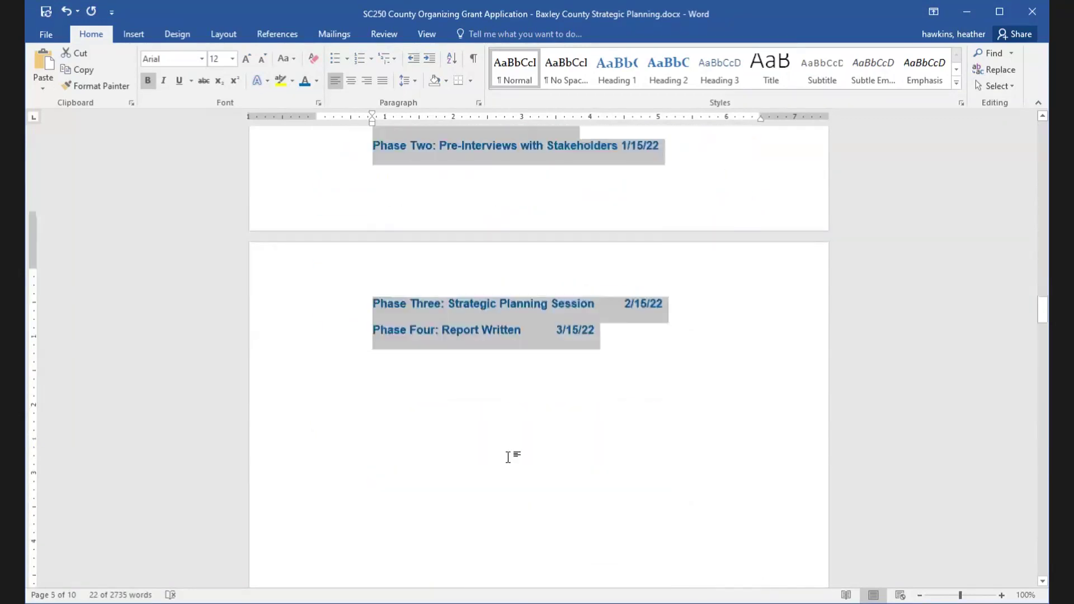
scroll(504, 457, down, 14)
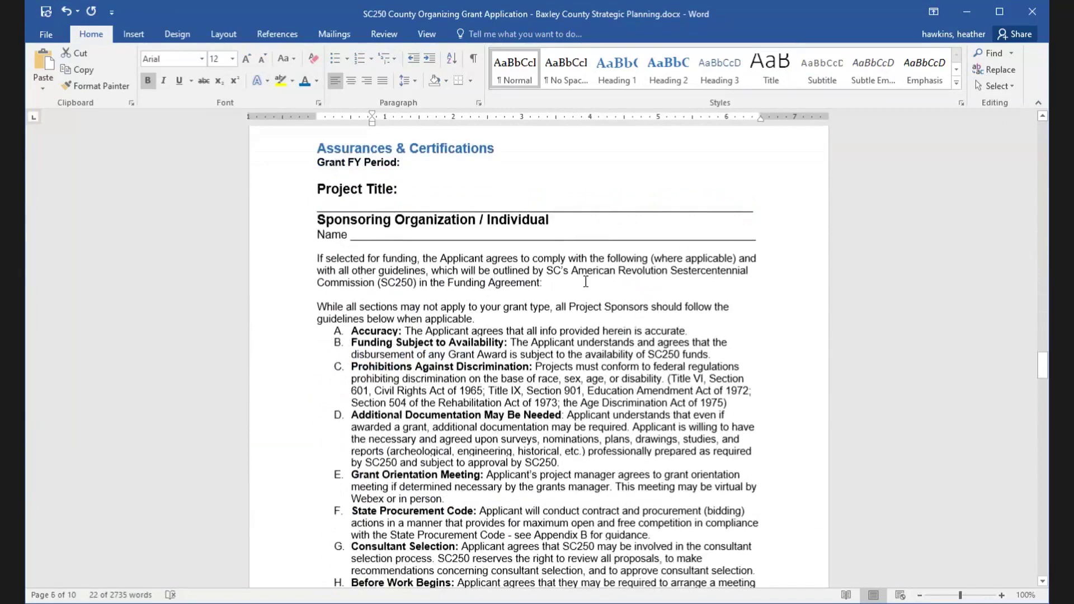
scroll(585, 282, down, 5)
scroll(607, 310, down, 20)
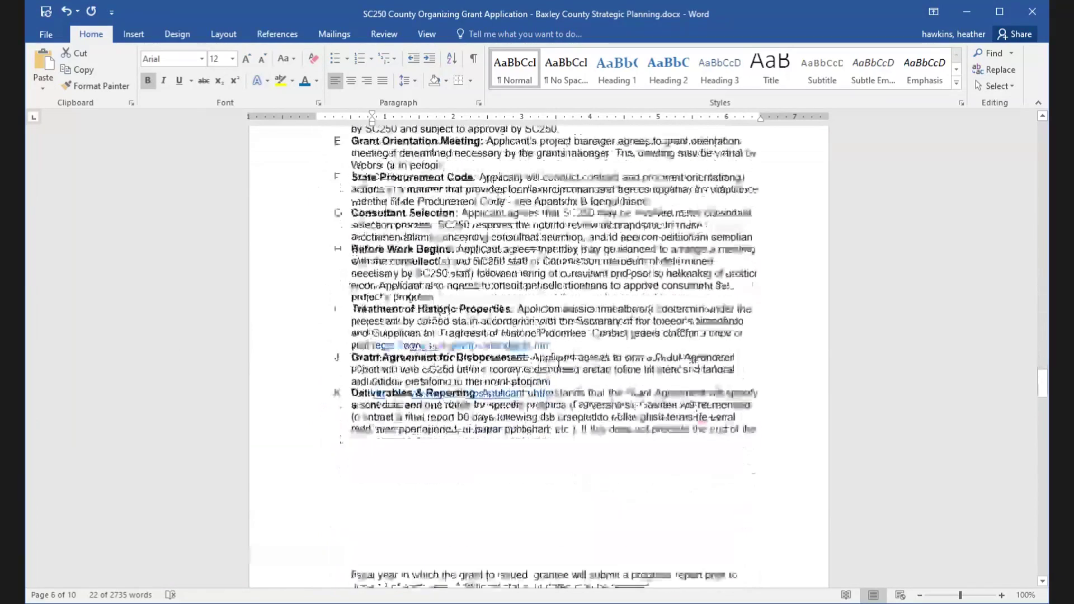
scroll(560, 363, down, 20)
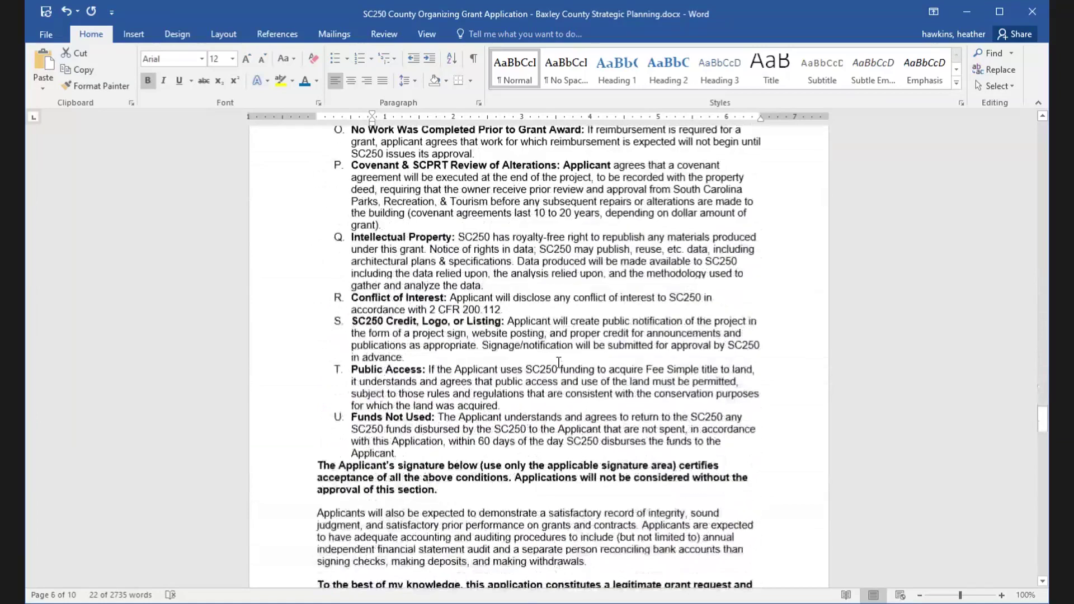
scroll(560, 362, down, 20)
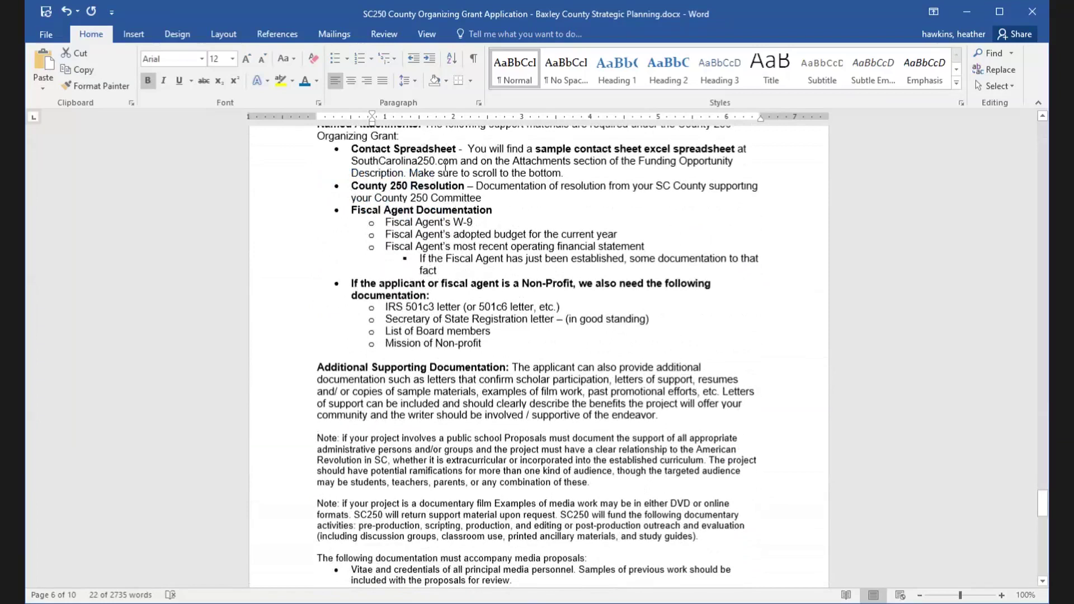
scroll(579, 332, up, 2)
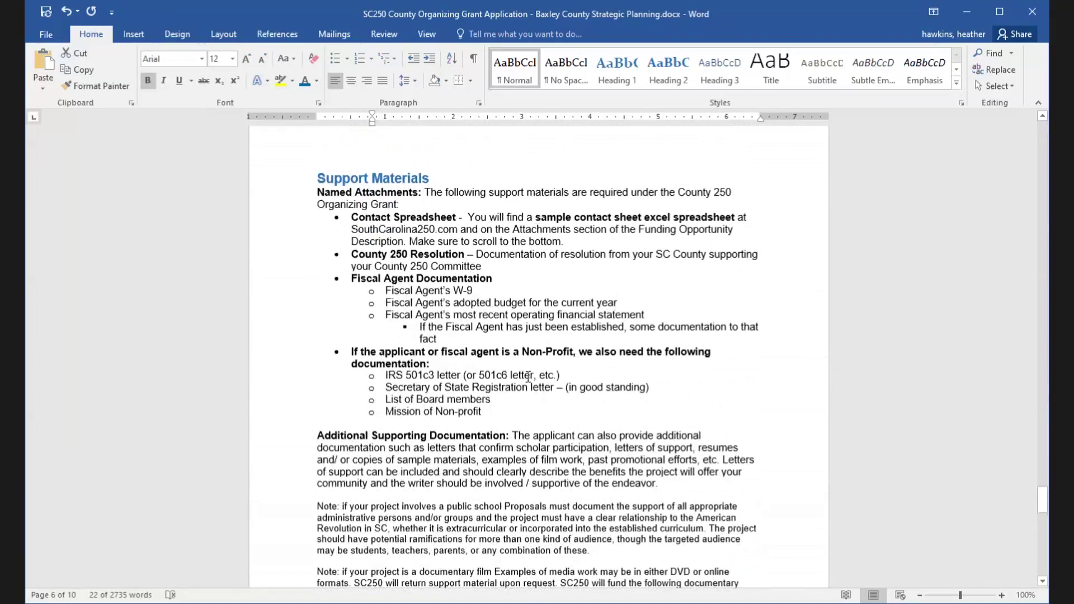
scroll(509, 383, down, 10)
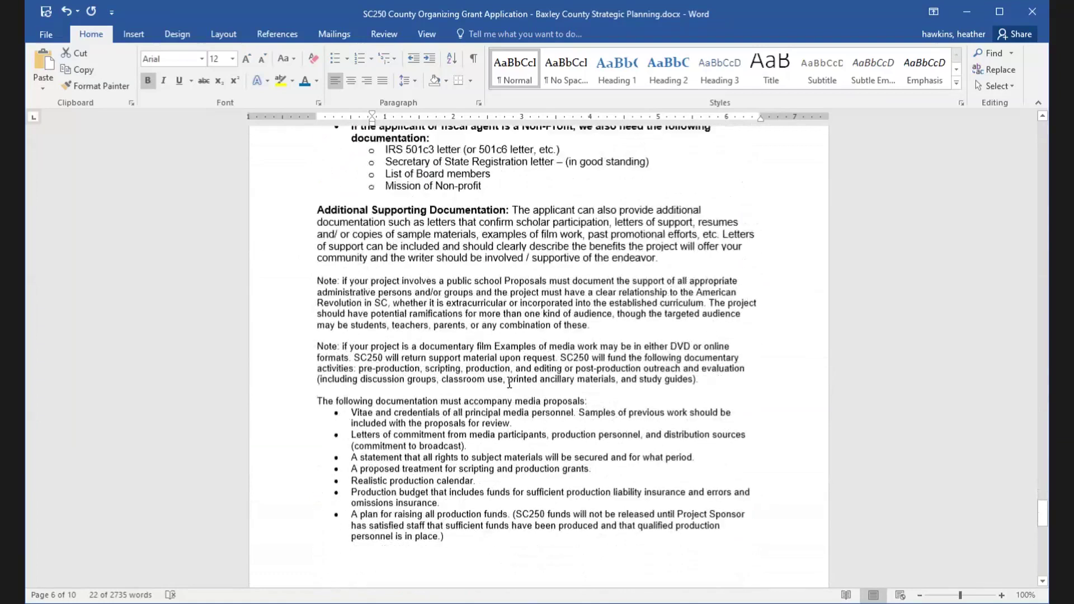
scroll(509, 383, down, 15)
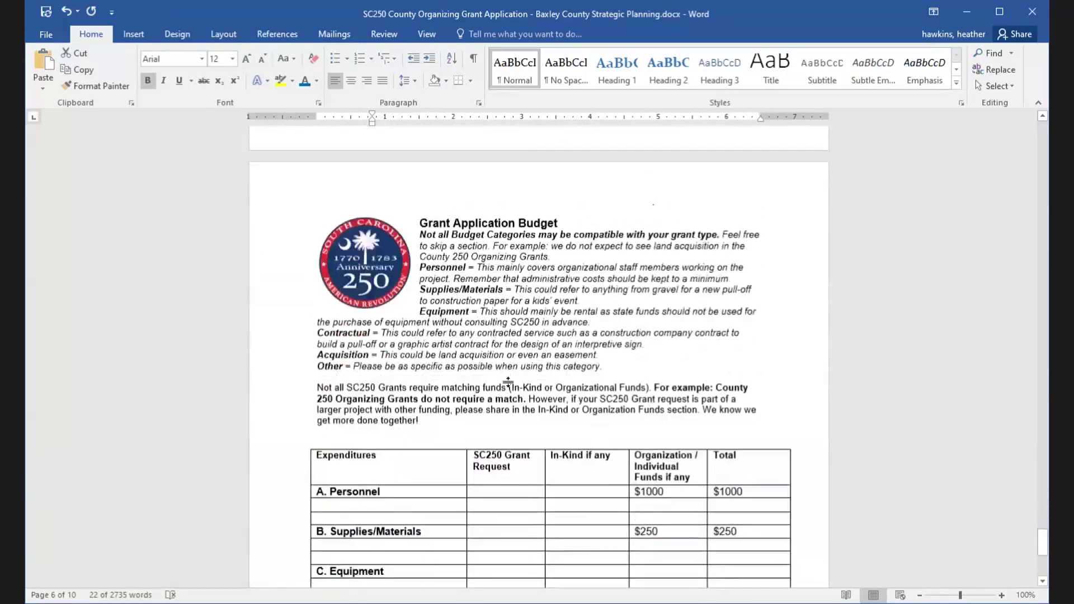
scroll(509, 383, down, 2)
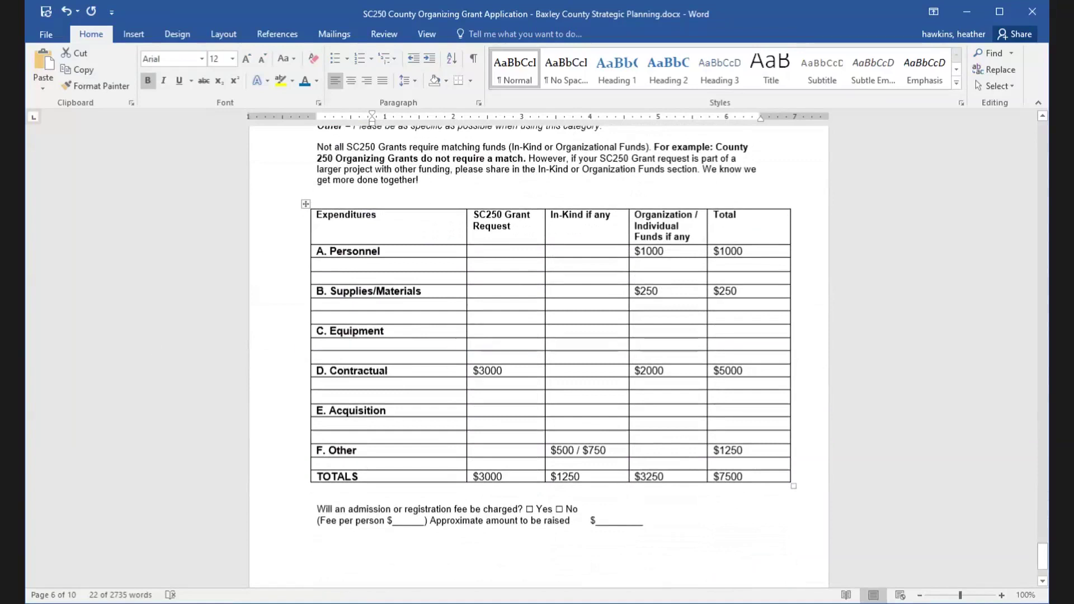
scroll(897, 414, up, 20)
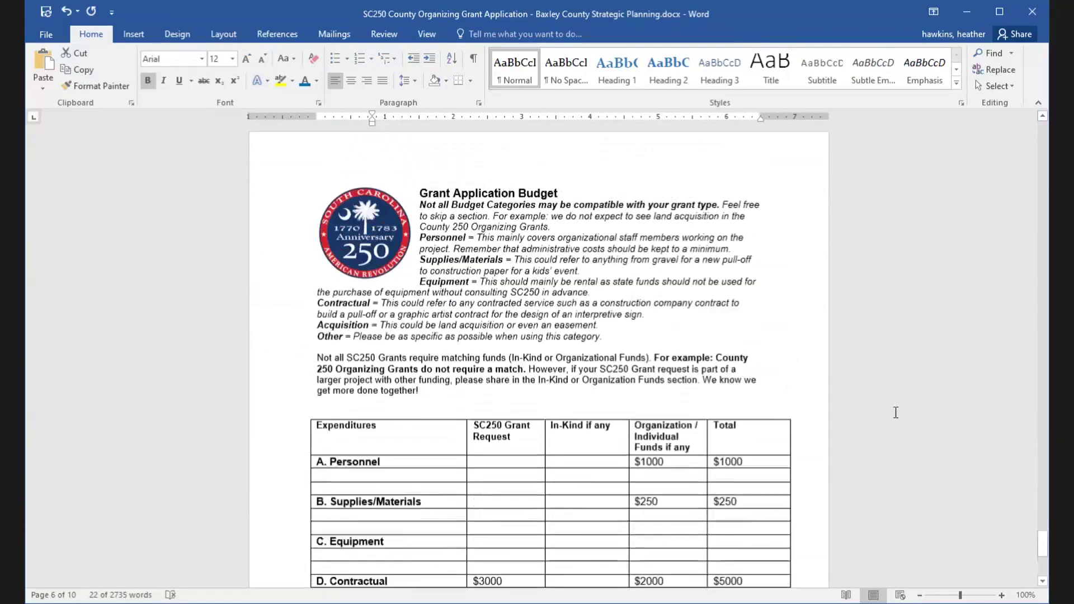
scroll(927, 315, up, 10)
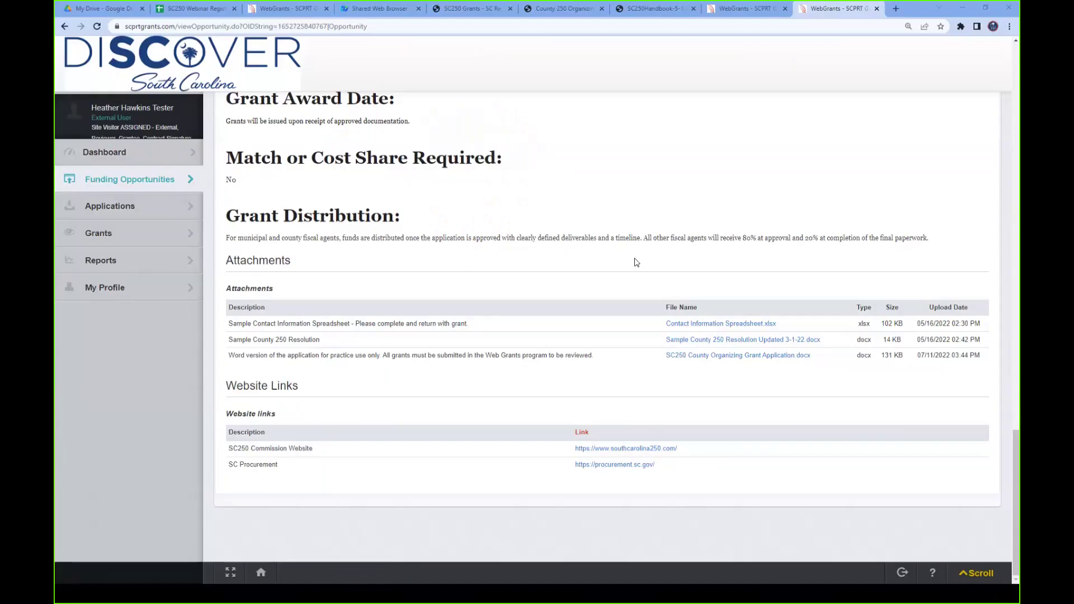
- In the application form, set Activities to 'Strategic Planning for your Committee's Education, Commemoration, and/or Tourism Activities'
scroll(767, 259, up, 6)
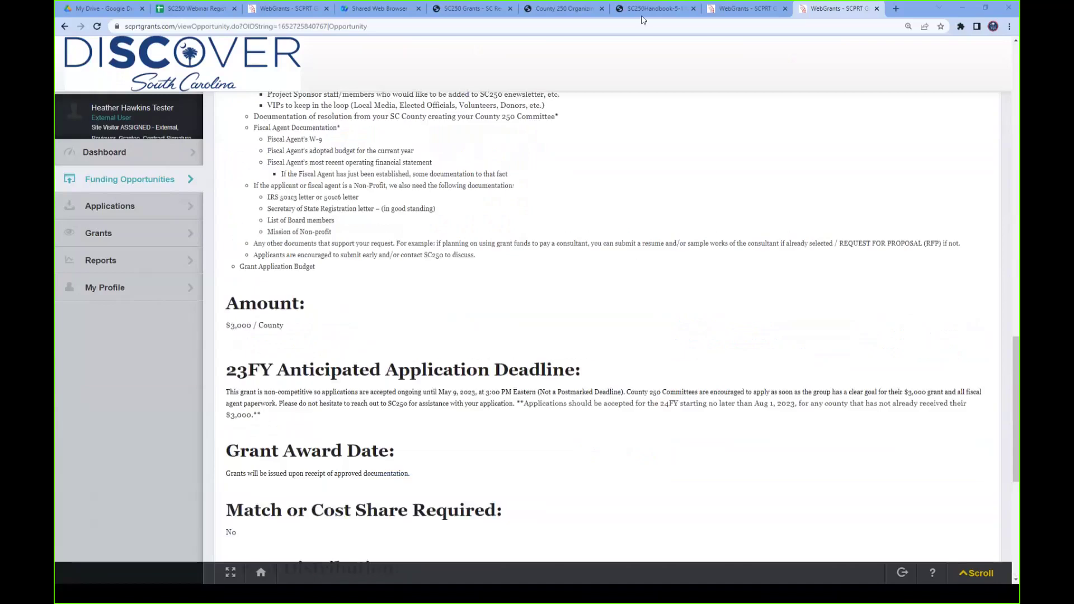
click(744, 8)
scroll(869, 316, down, 3)
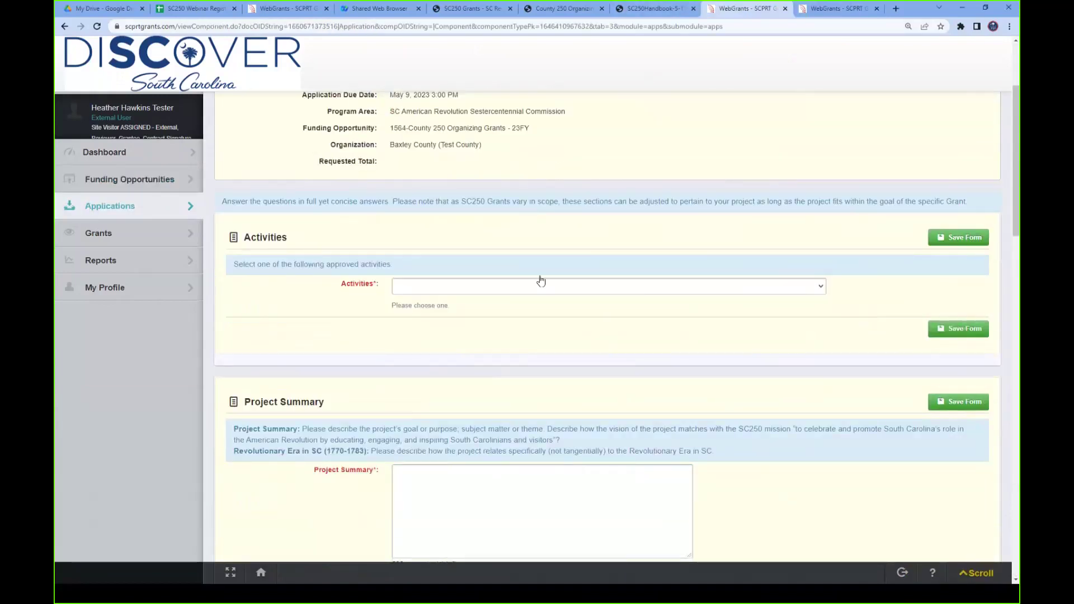
click(565, 293)
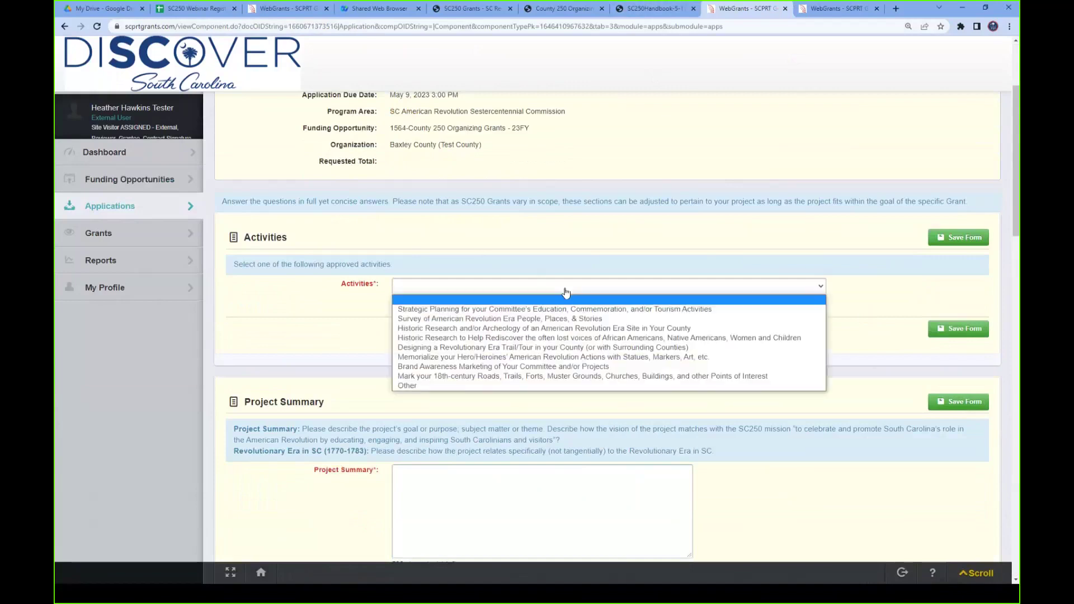
click(462, 312)
scroll(868, 291, down, 5)
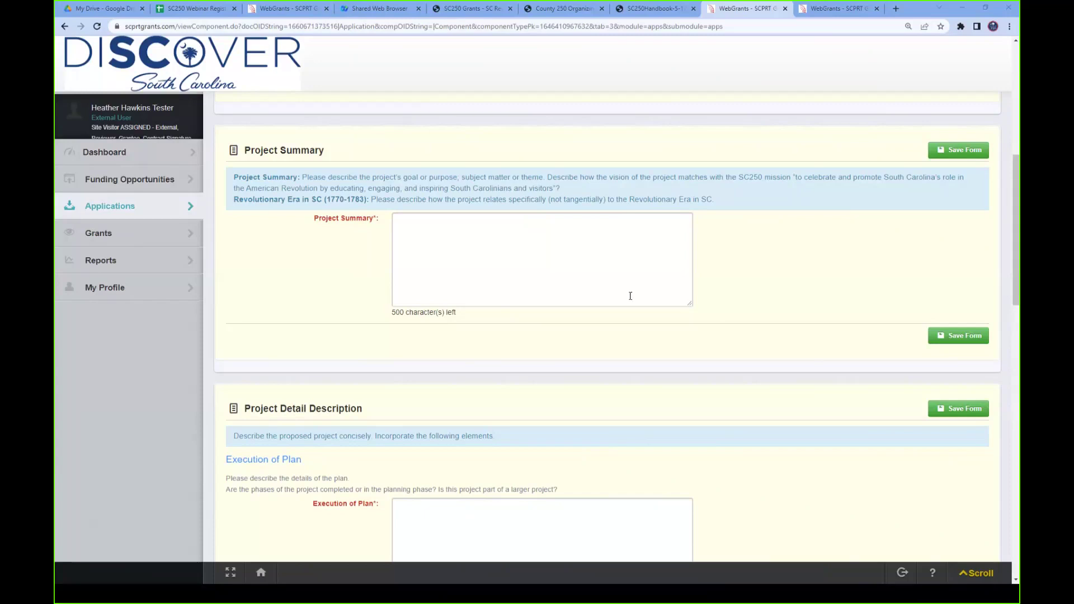
scroll(775, 303, up, 3)
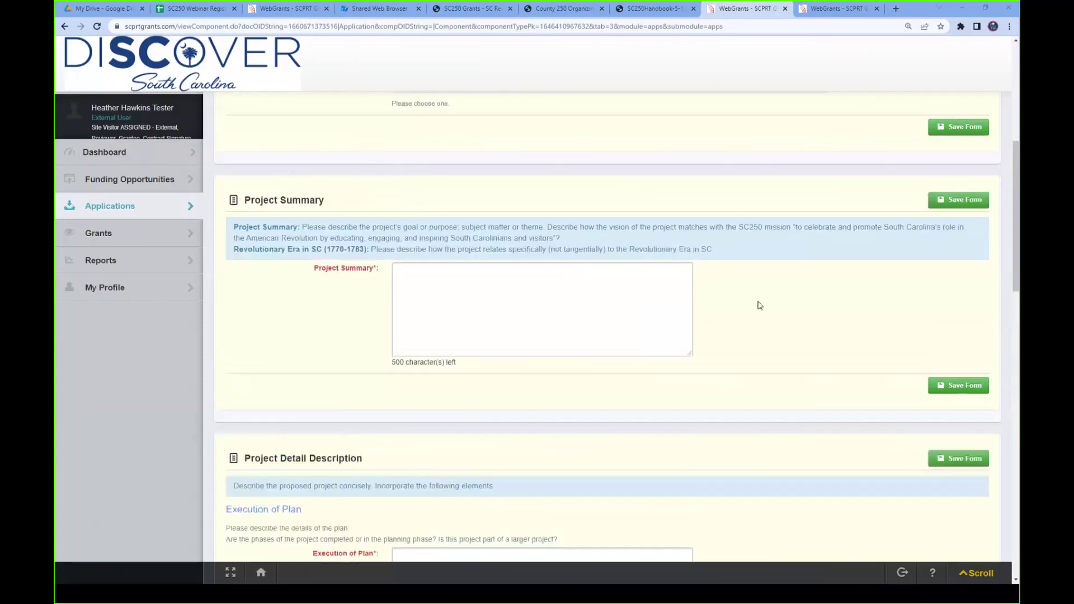
scroll(751, 306, down, 2)
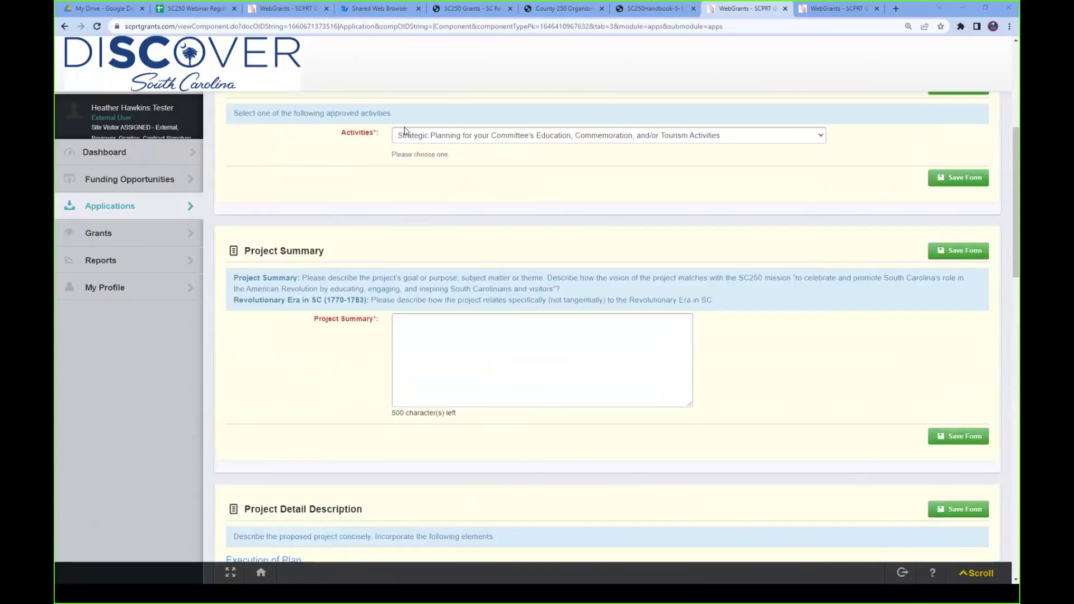
- Paste the planning-expert answer from Word into Project Summary, leaving 296 characters spare
click(460, 327)
text(Bring in a planning expert to help gather stakeholders and lead strategic planning for the Baxley County 250 major events and projects to take place during the Revolutionary Anniversary Era (now to 2033).)
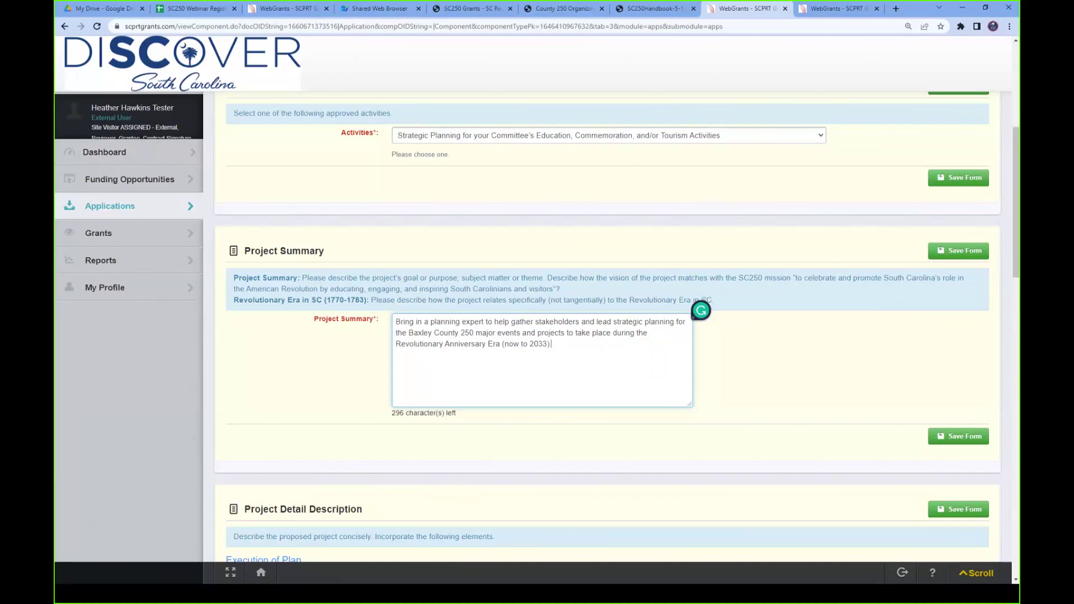
click(866, 362)
scroll(856, 361, down, 5)
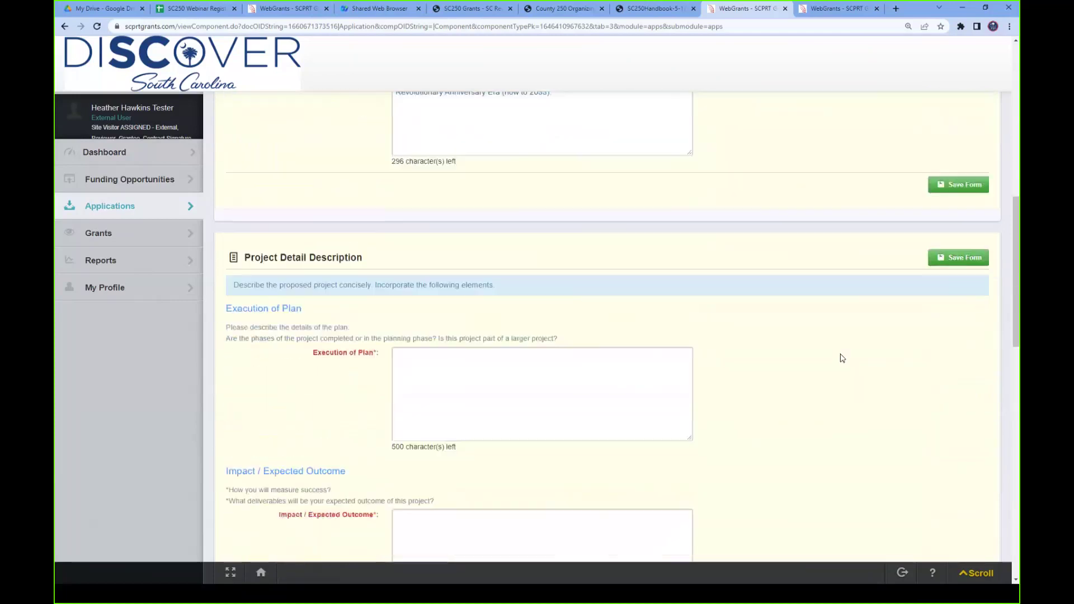
scroll(842, 358, down, 2)
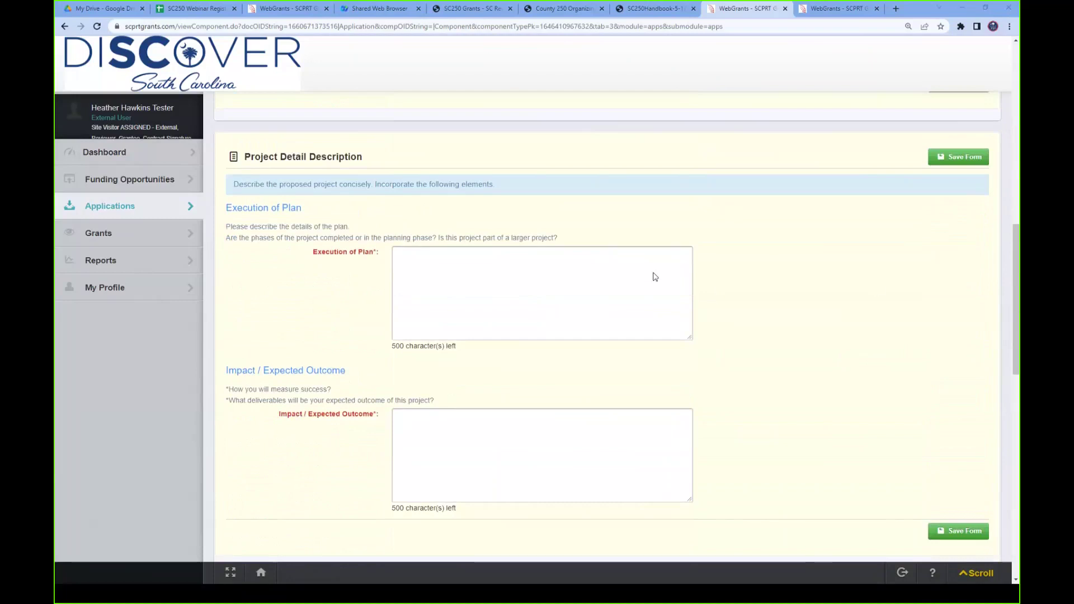
- Paste the prepared Execution of Plan answer describing the strategic planner's work
click(577, 289)
text(Baxley County 250 will bring in A professional strategic planner to do initial interviews with major stakeholders, make recommendations on what stakeholders may be missing from the group, scope pre-discussion questions, lead strategic planning retreat, and write report.)
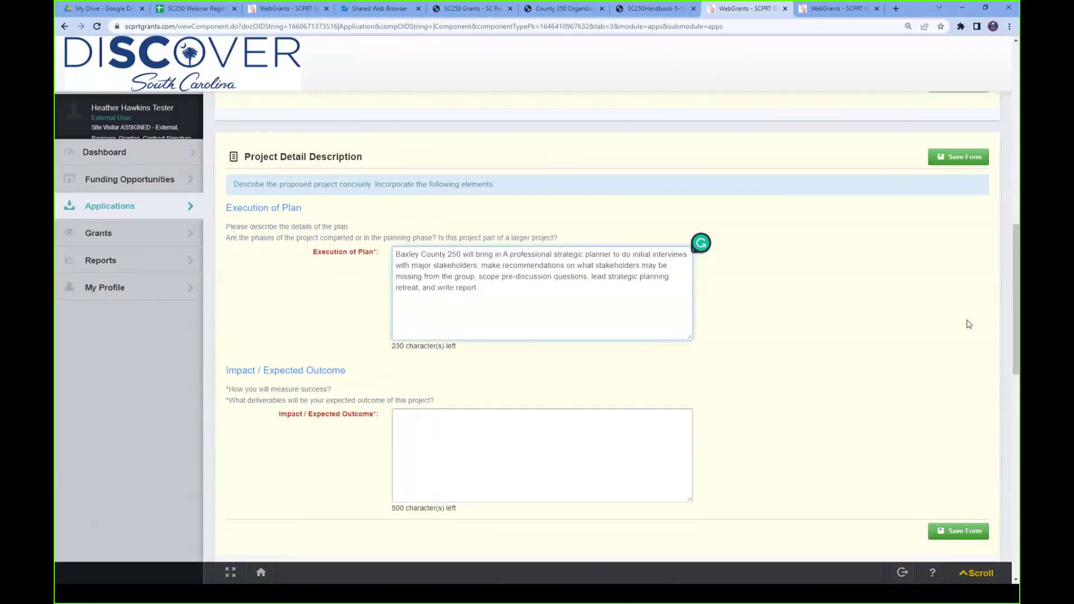
click(701, 242)
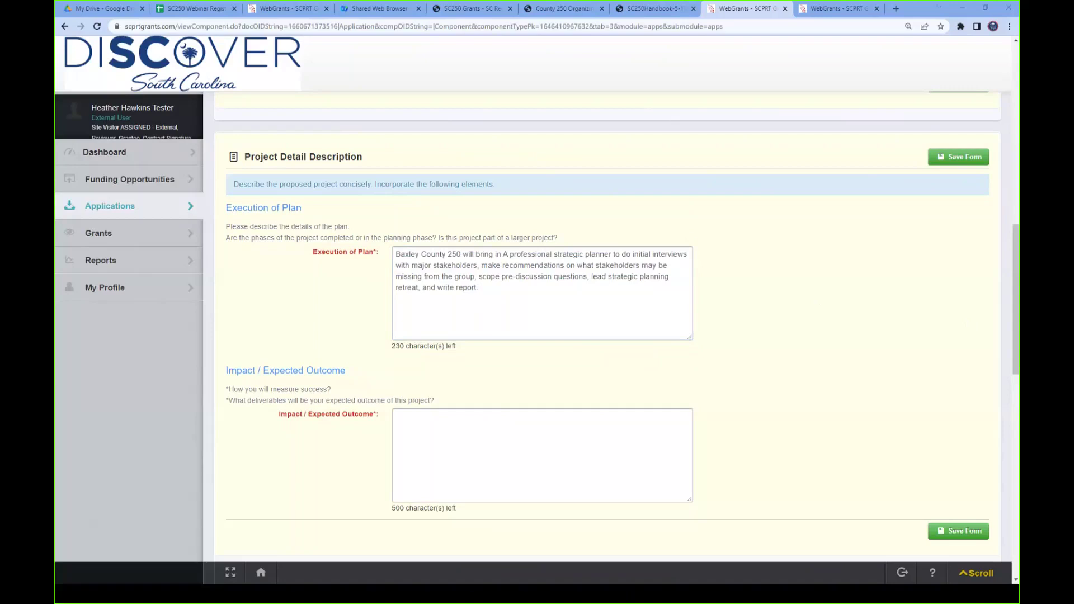
- Paste the Impact / Expected Outcome paragraph about the strategic planning report and first steps
click(440, 440)
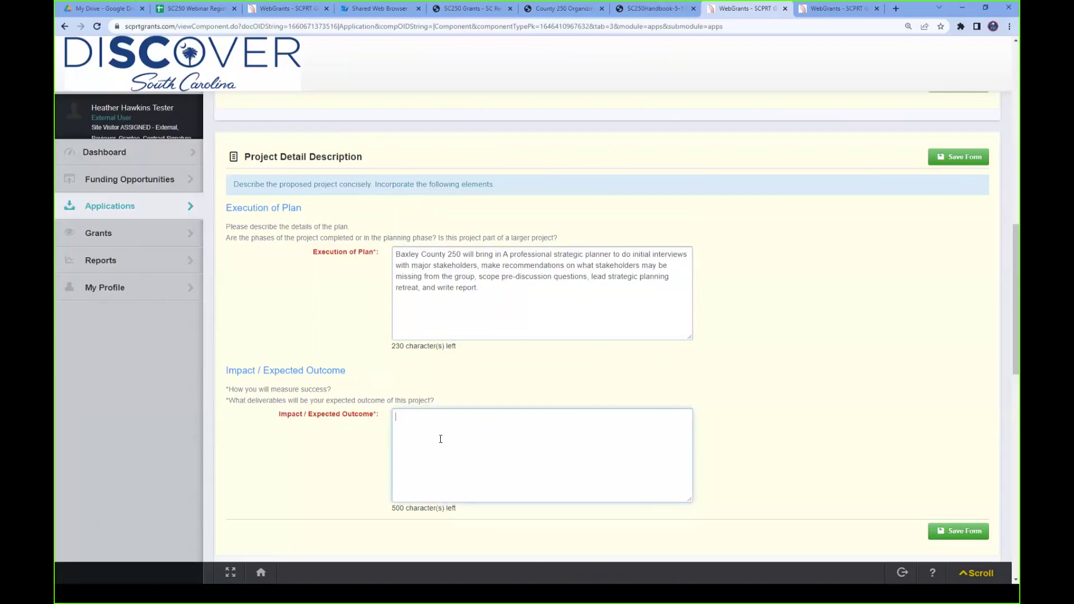
text(The final product will be a report from the strategic planning sessions outlying the major events and projects of the Committee and first steps to begin tackling those activities.)
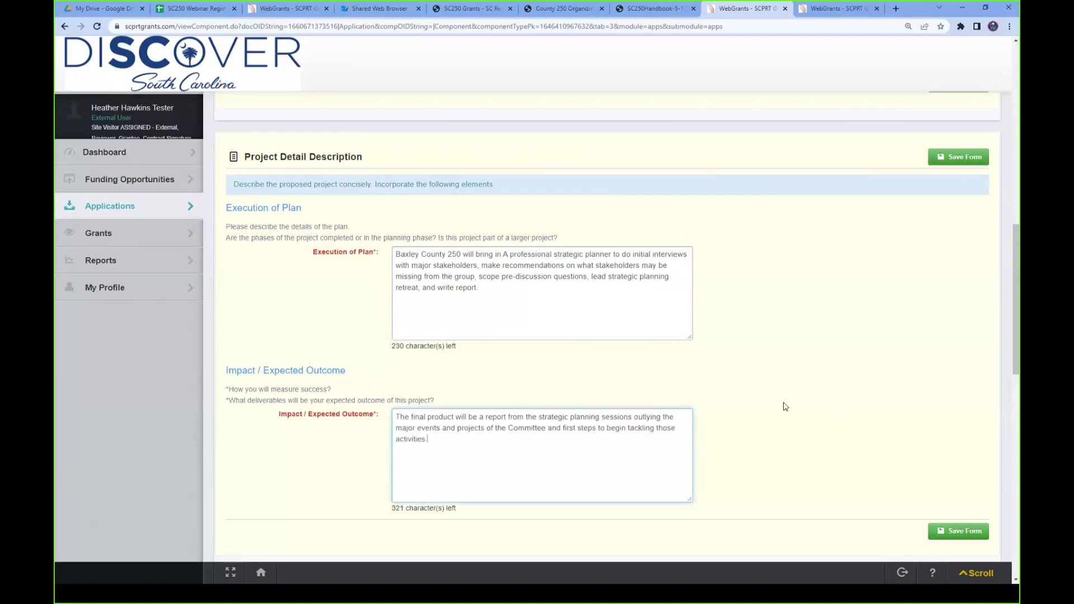
scroll(762, 402, down, 1)
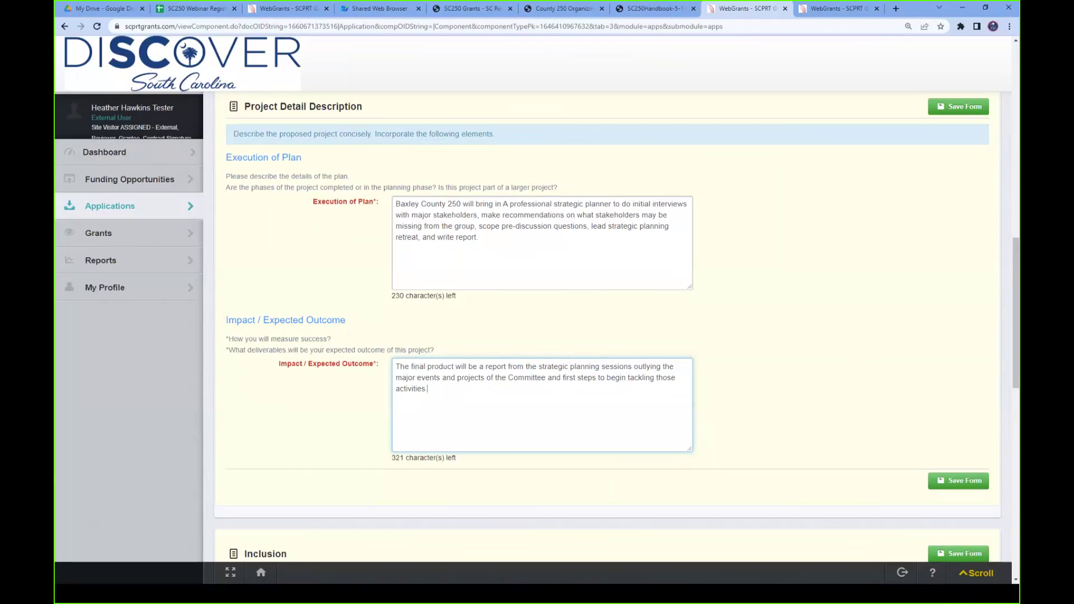
click(795, 353)
scroll(831, 405, down, 6)
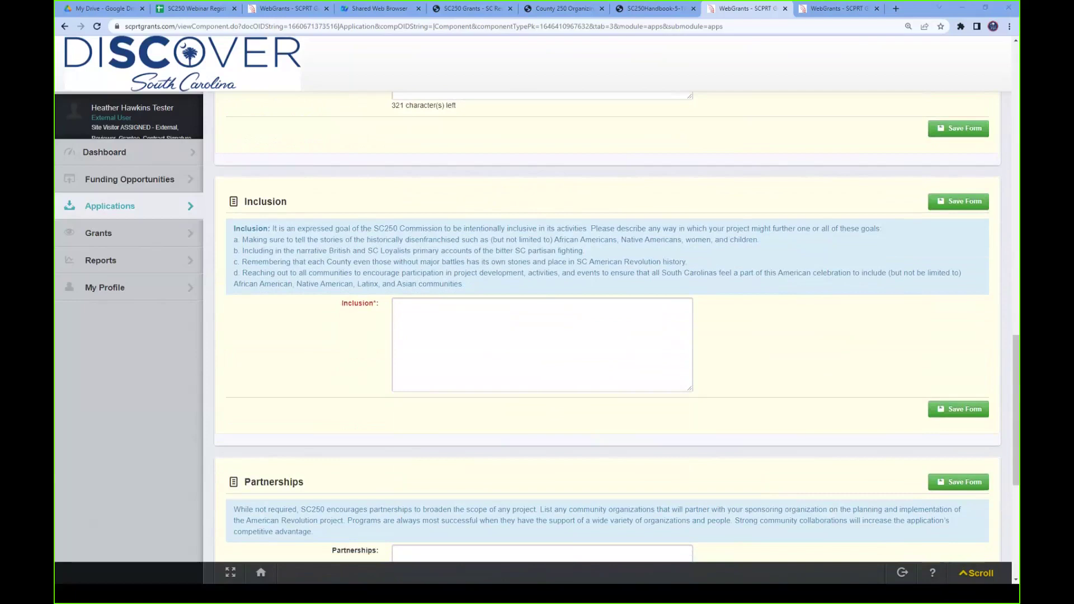
- Paste the prepared paragraph into the Inclusion answer
click(438, 335)
text(The Committee has agreed that at least one major event and one major project will apply to those historically disenfranchised. There will be a section of the Planning Session dedicated to this topic. Stakeholders from these groups will be included in the planning session.)
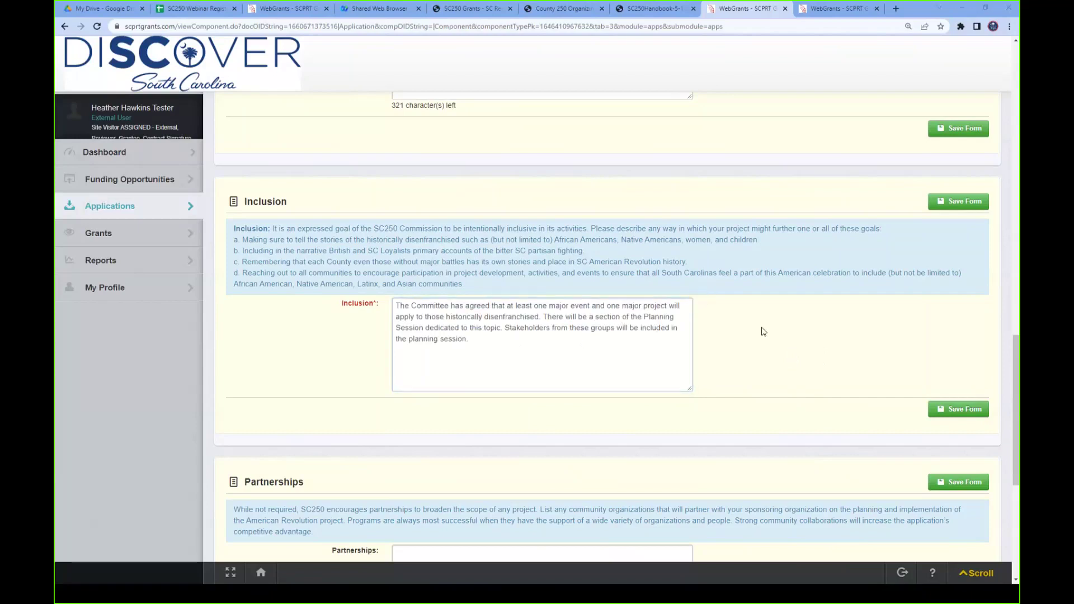
scroll(794, 351, down, 3)
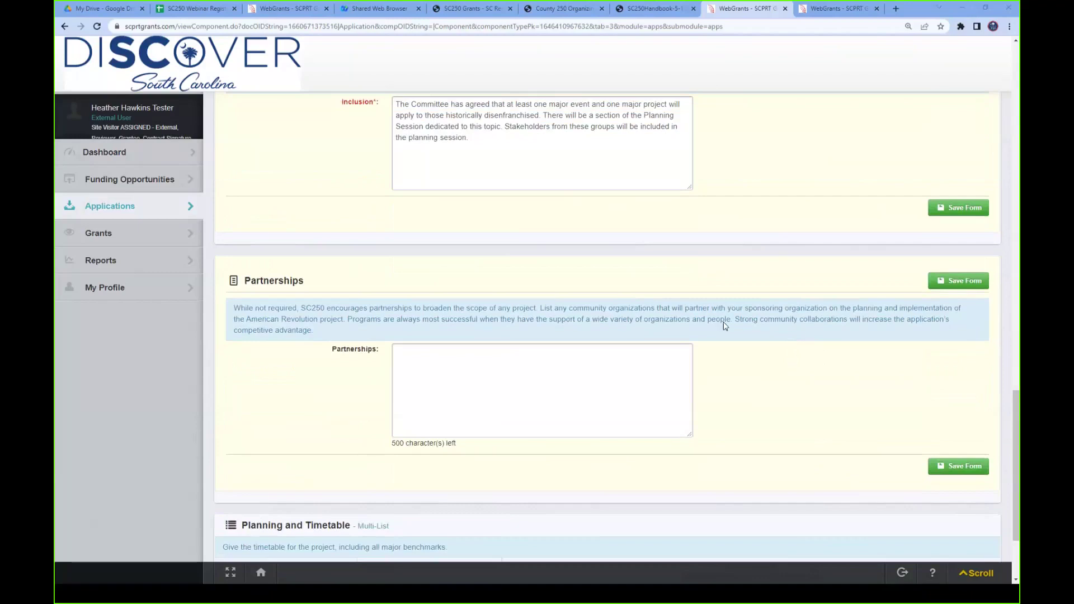
- Paste the partner organizations list into Partnerships and save the Project Detail form
click(450, 364)
text(The Baxley County Chamber, Baxley County Museum, and the Baxley County Business Alliance will be working together to spearheading these efforts.)
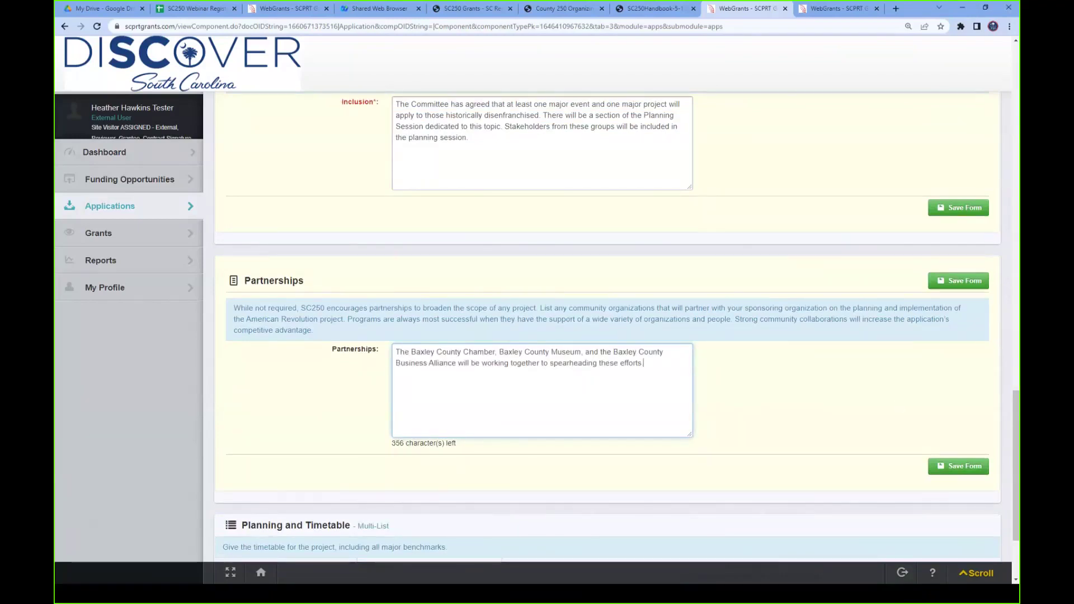
click(804, 382)
scroll(804, 382, down, 2)
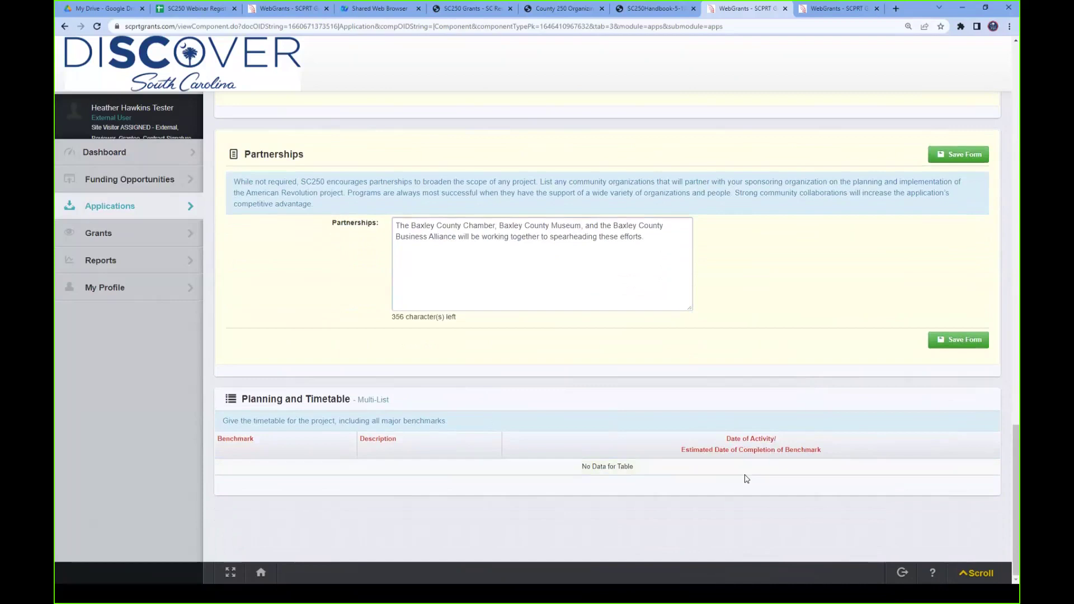
click(950, 341)
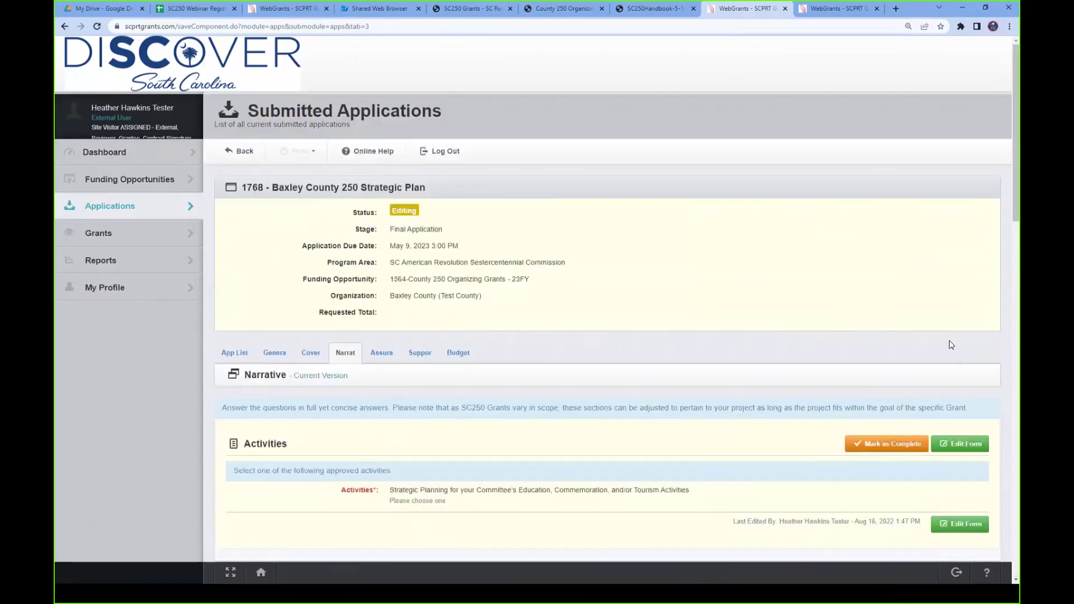
- Add a Planning and Timetable row with Benchmark 'Hire Professional' and Description 'hire strategic planner'
scroll(882, 379, down, 9)
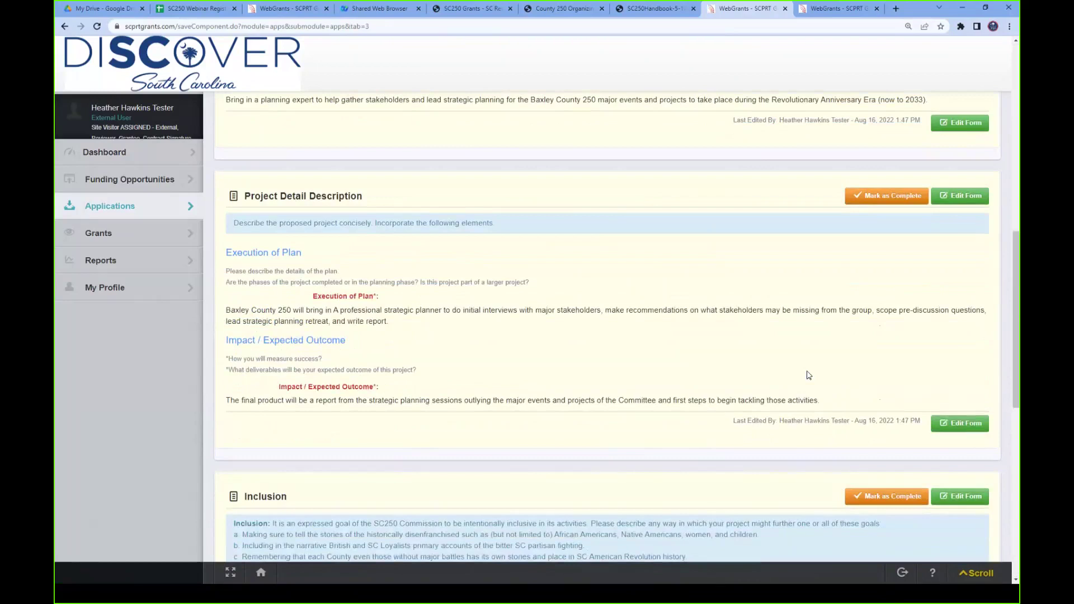
scroll(809, 375, down, 10)
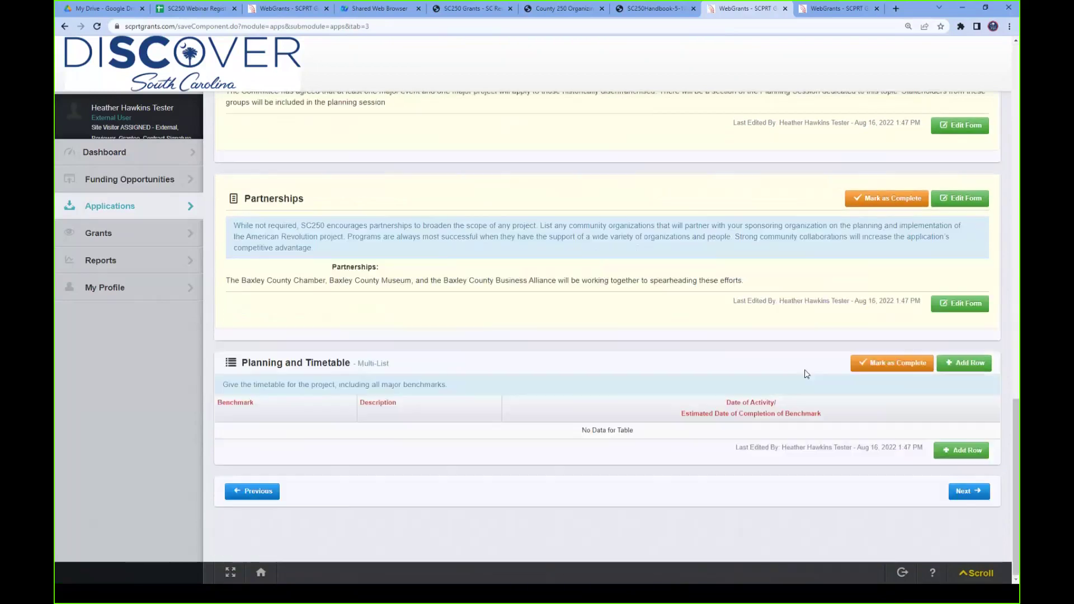
click(968, 365)
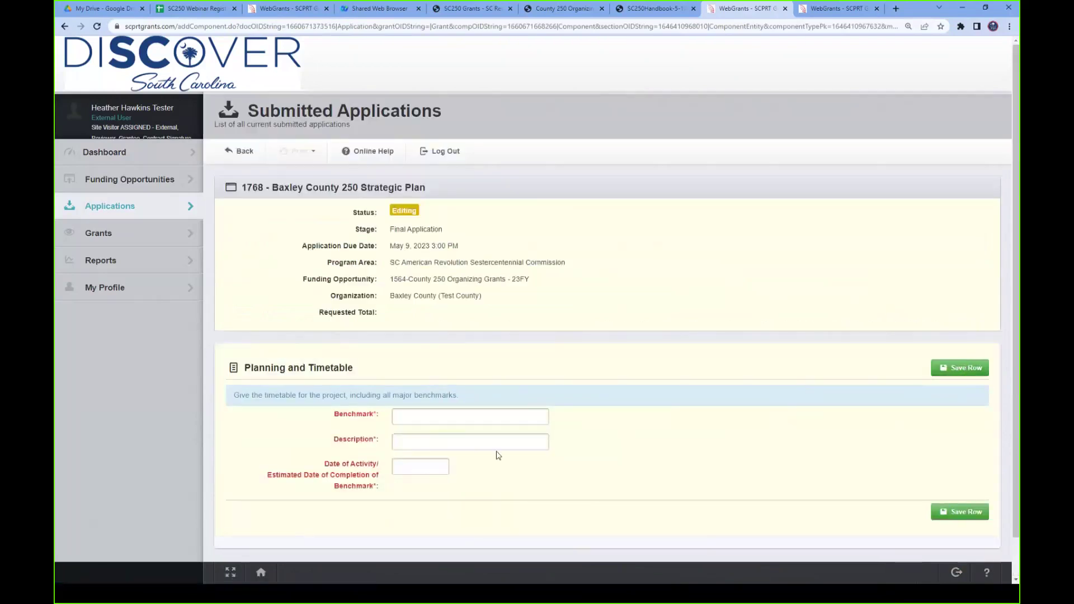
click(462, 421)
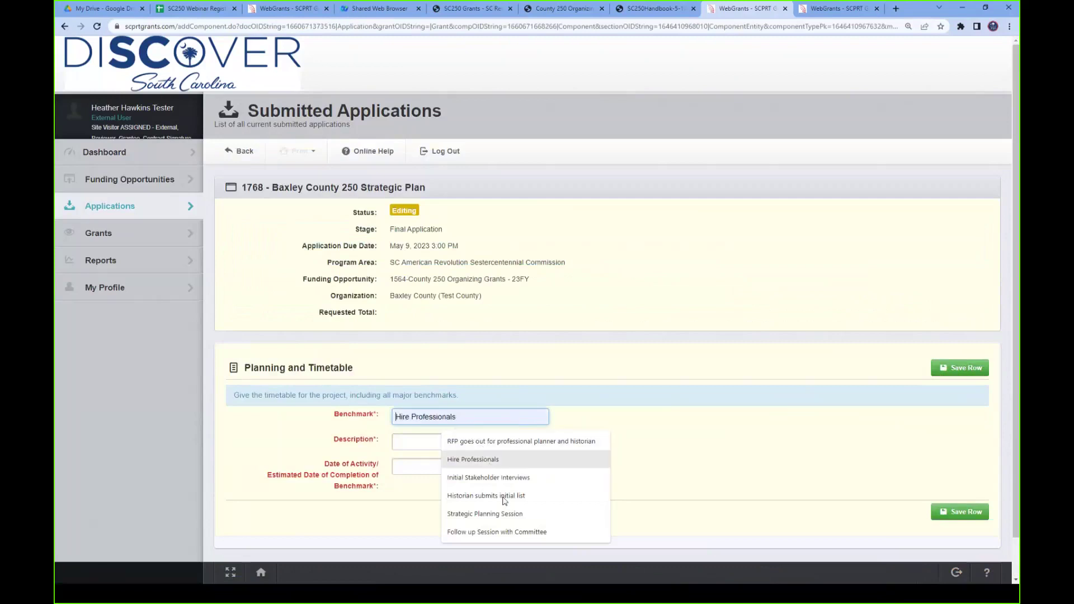
click(476, 460)
click(417, 442)
click(475, 419)
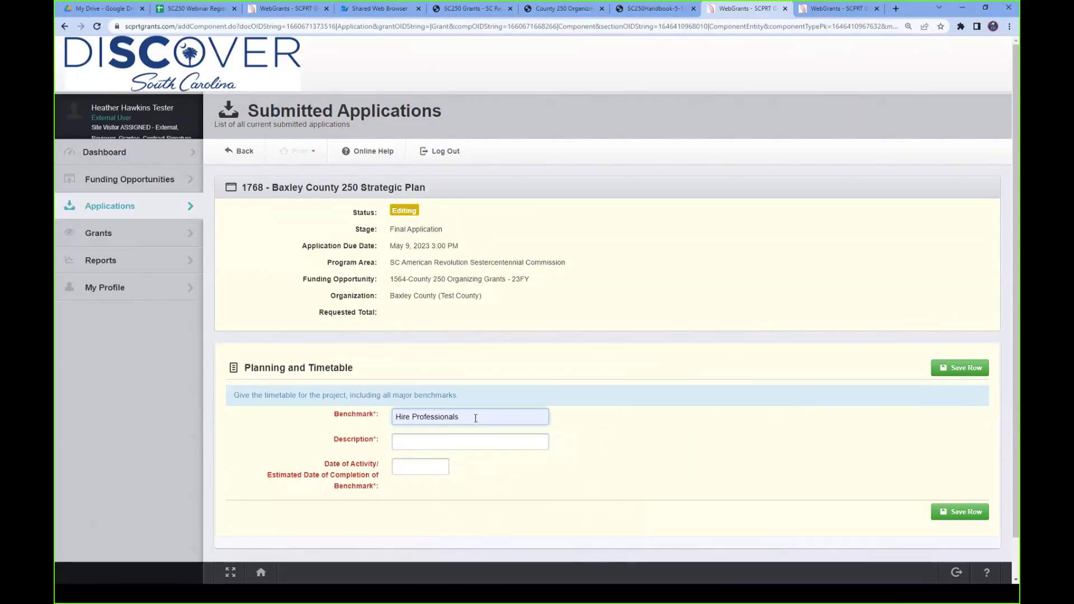
key(BackSpace)
click(428, 441)
text(hire strategic planner)
- Date the benchmark 11/01/2022 and save the row
click(400, 465)
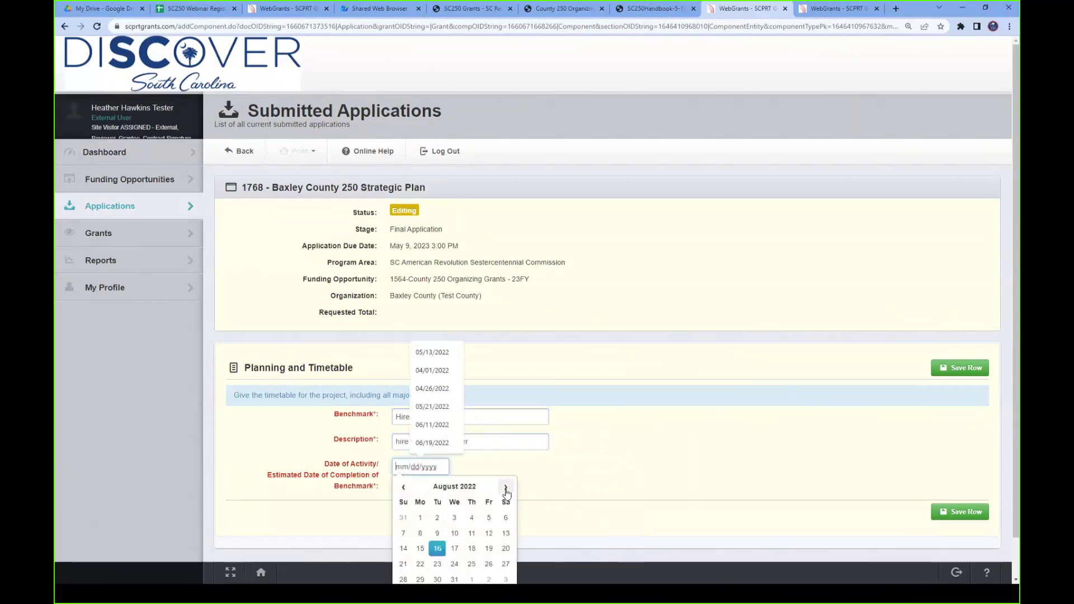
click(506, 489)
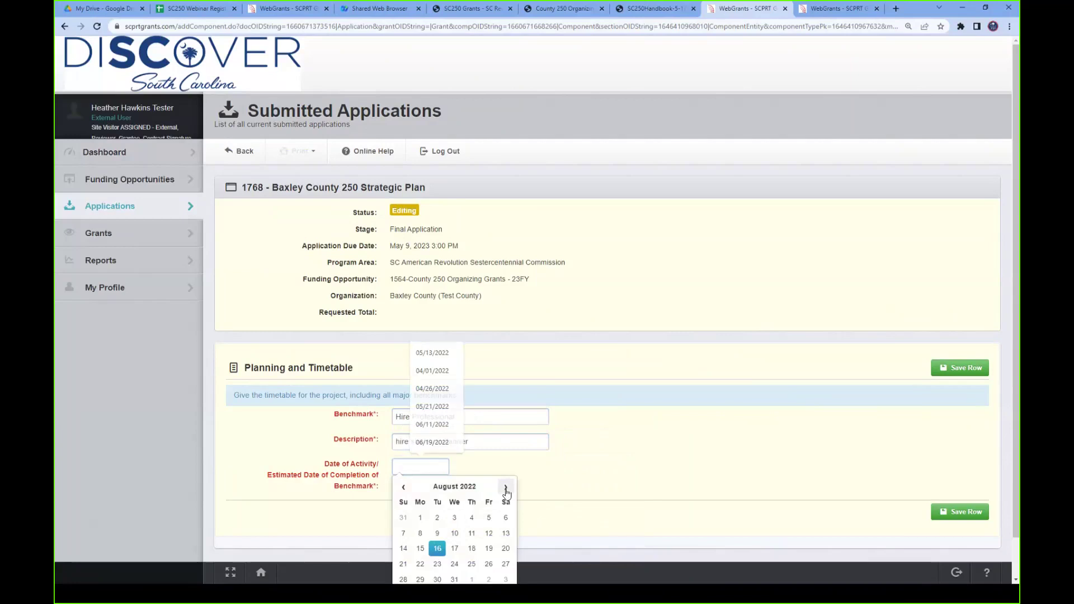
click(506, 489)
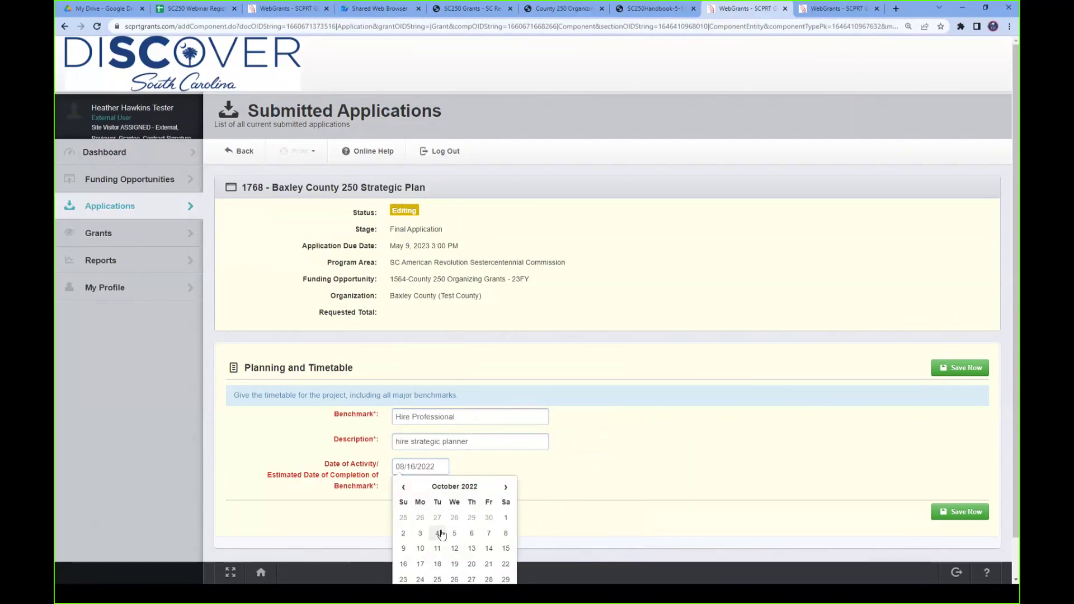
click(507, 489)
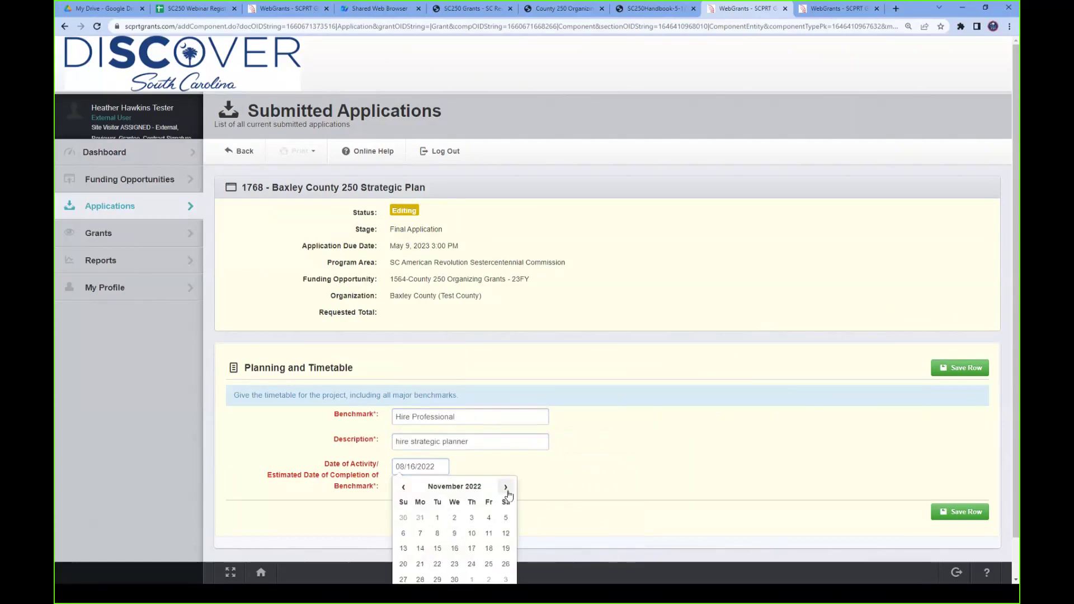
click(437, 520)
click(620, 436)
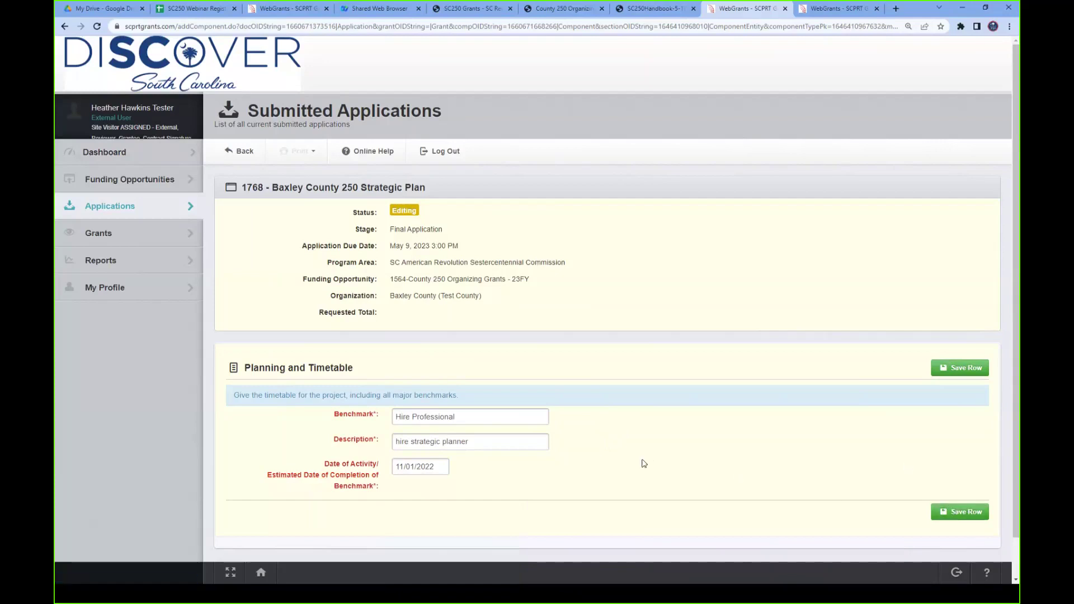
click(959, 518)
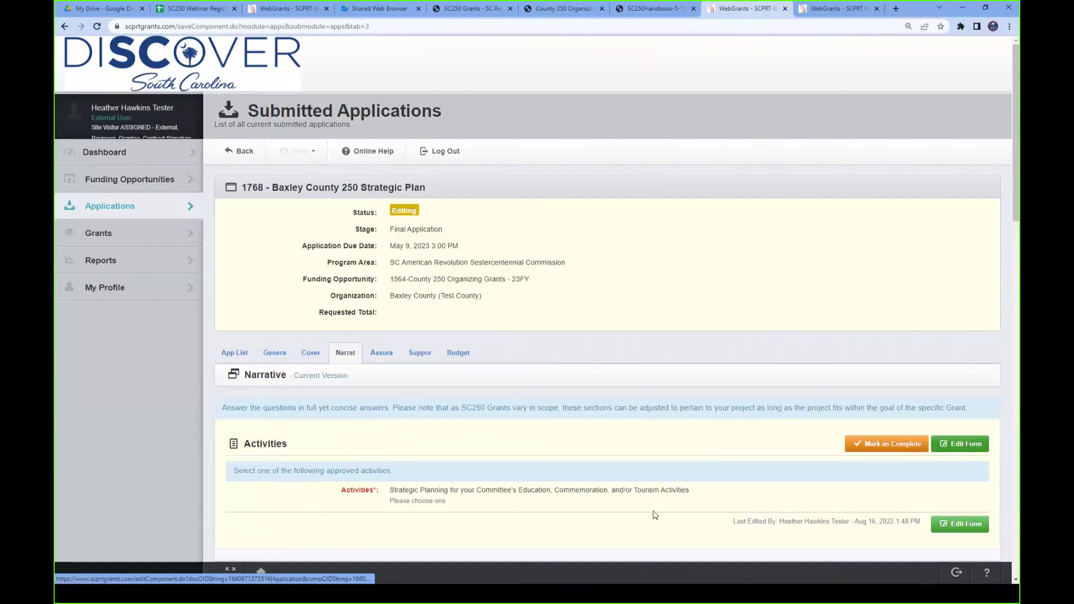
- Mark the Planning and Timetable section complete so the Narrative shows a checkmark
scroll(677, 386, down, 10)
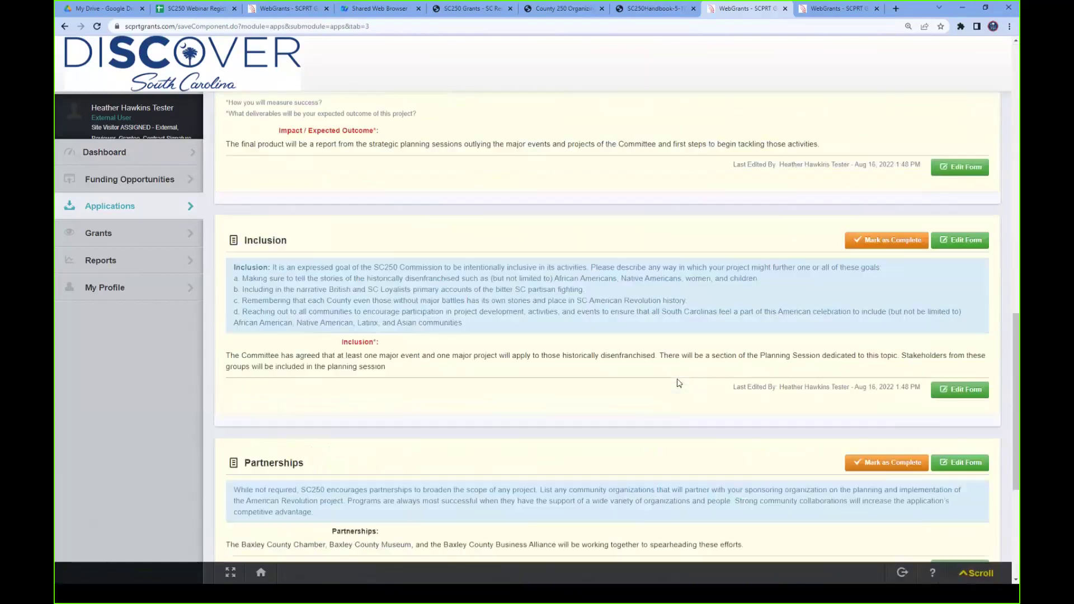
scroll(679, 383, down, 5)
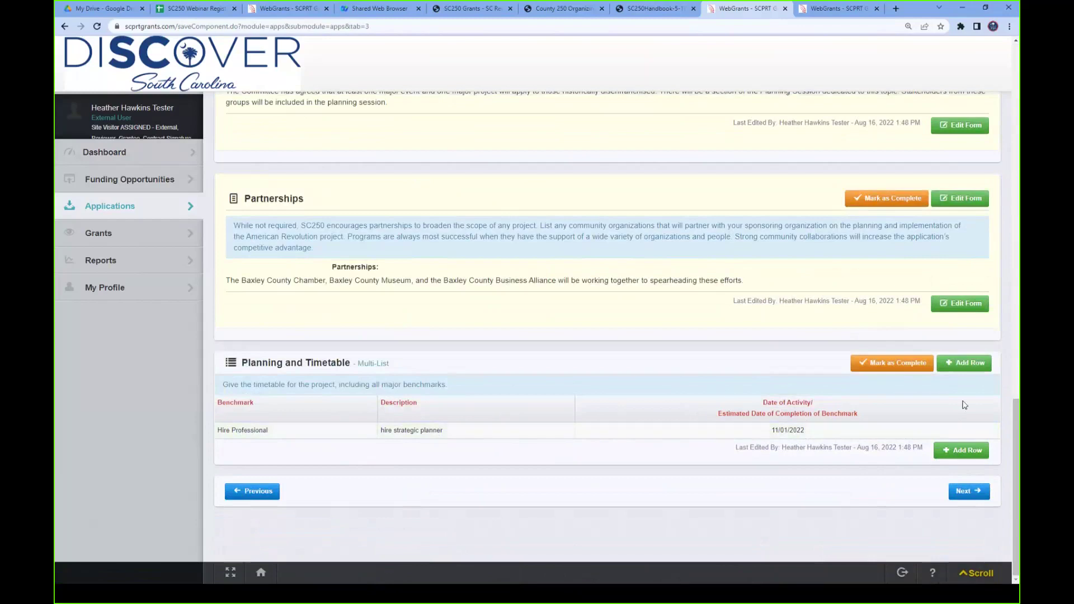
click(893, 363)
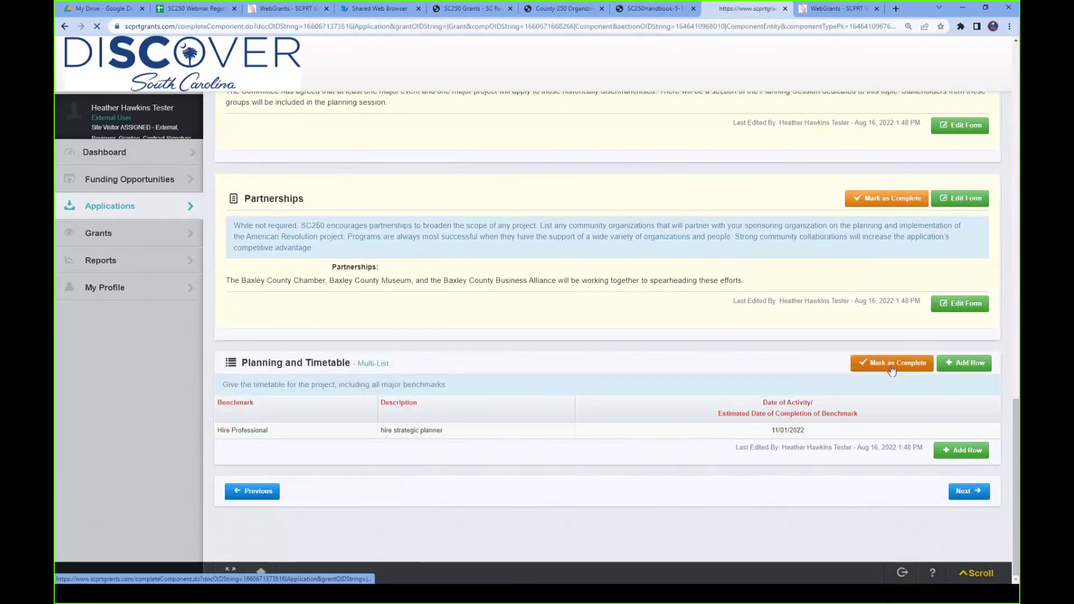
scroll(687, 363, down, 1)
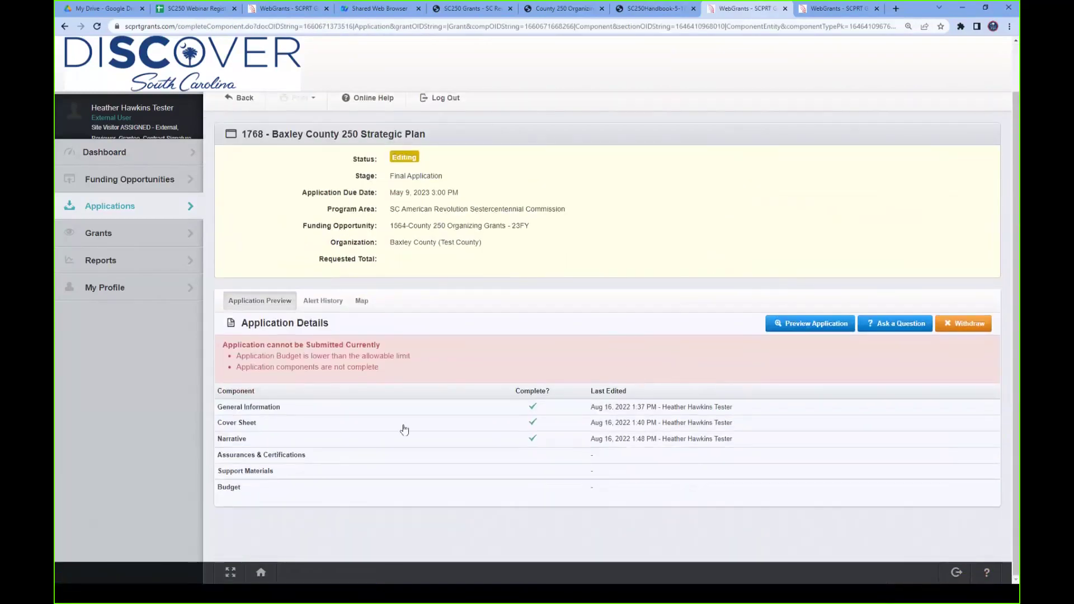
- Open Assurances & Certifications and answer Yes to the certification statement
click(333, 461)
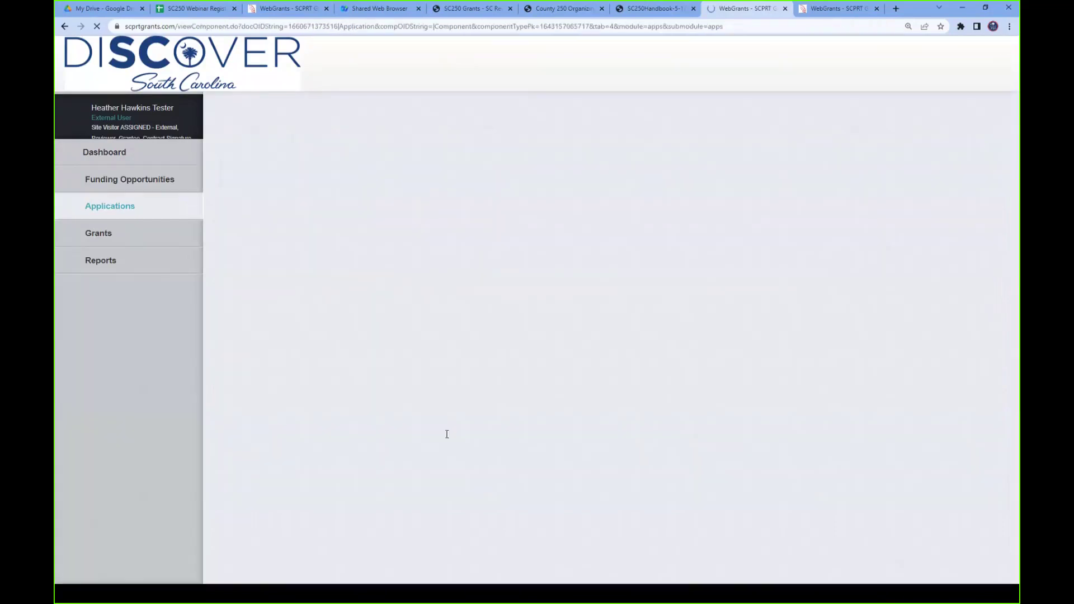
scroll(733, 399, down, 1)
scroll(732, 395, down, 5)
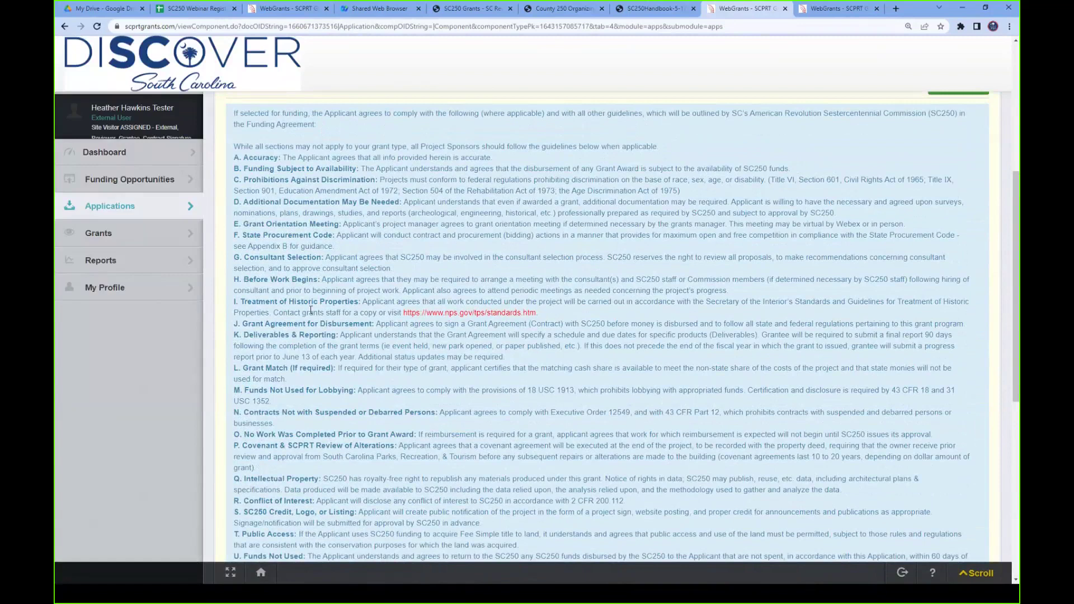
scroll(311, 311, down, 5)
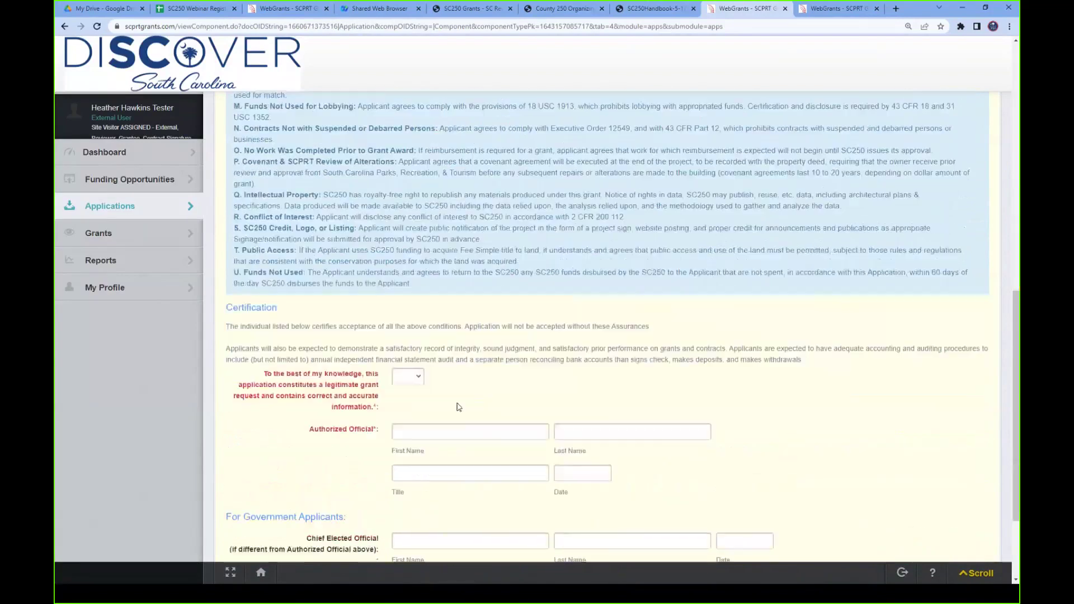
click(408, 359)
click(407, 370)
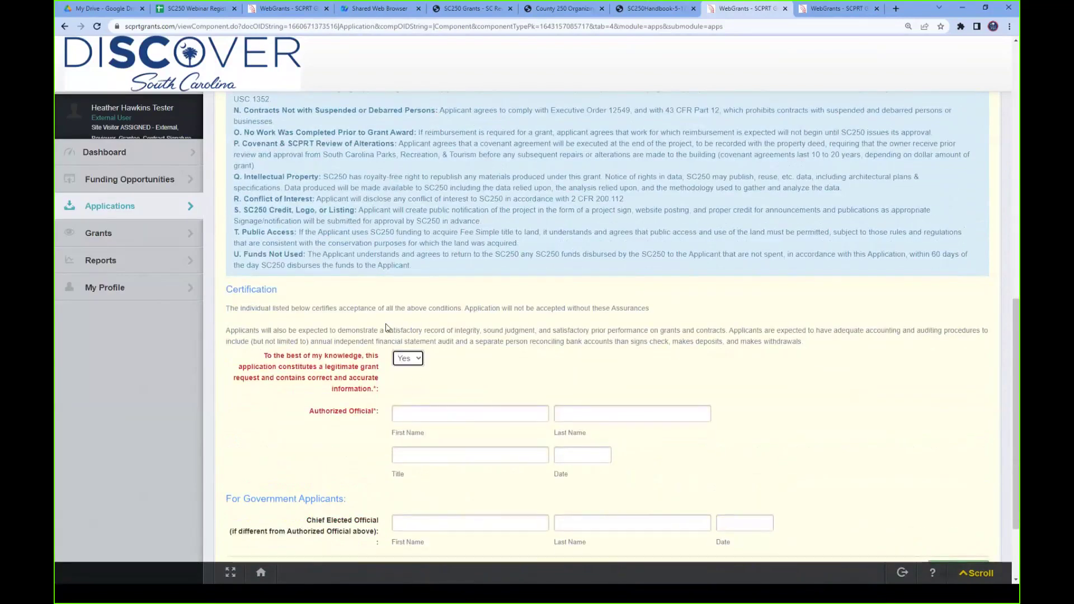
- Enter the authorized official's first and last name, title 'county administrator', and date 08/25/2022
click(399, 412)
click(419, 413)
click(418, 412)
click(414, 413)
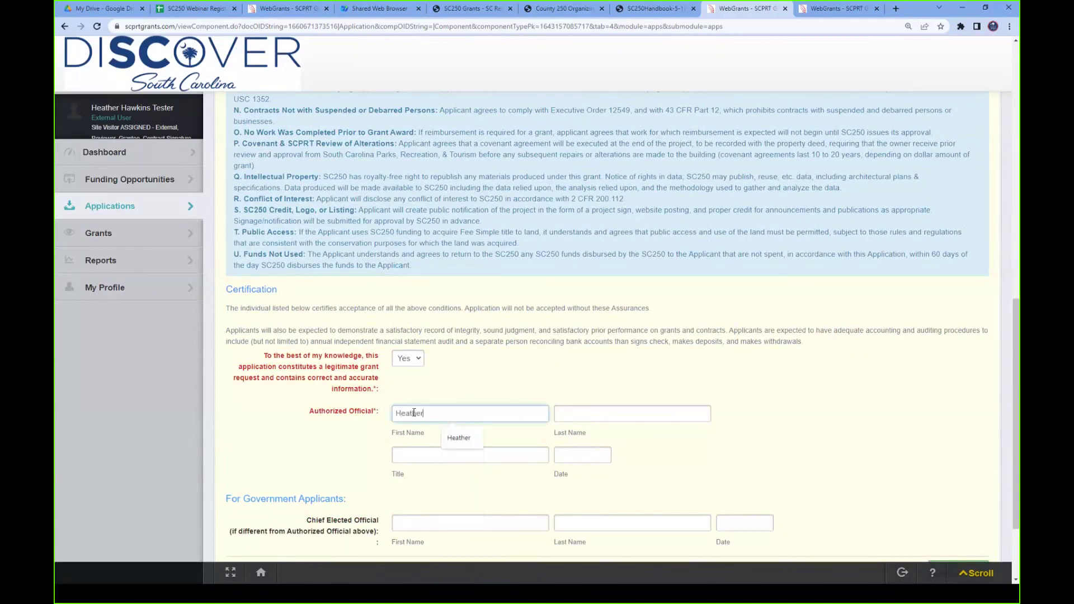
key(Tab)
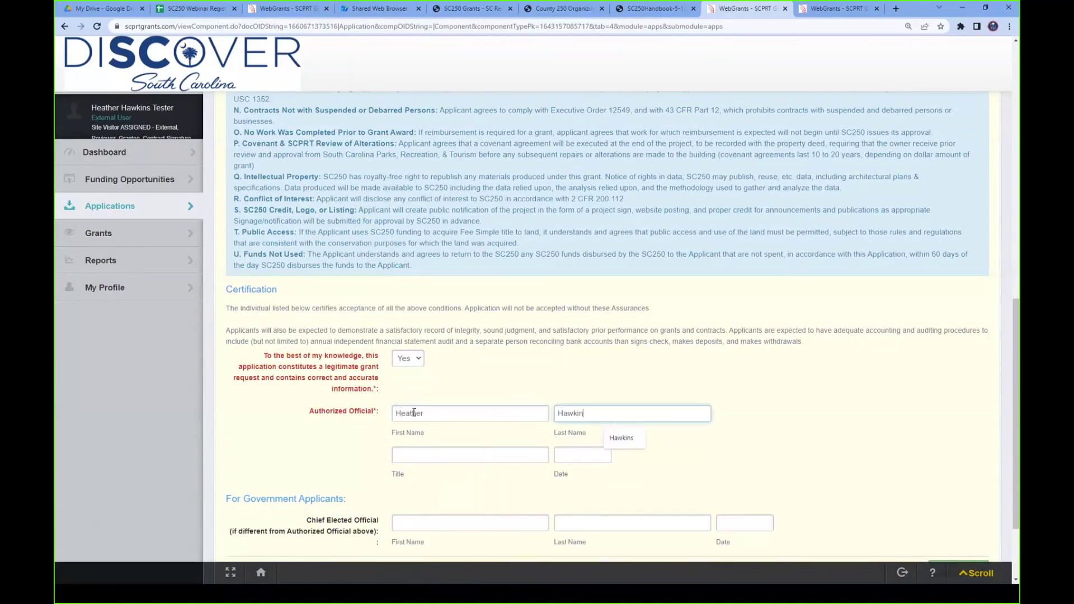
click(415, 454)
text(county administrator)
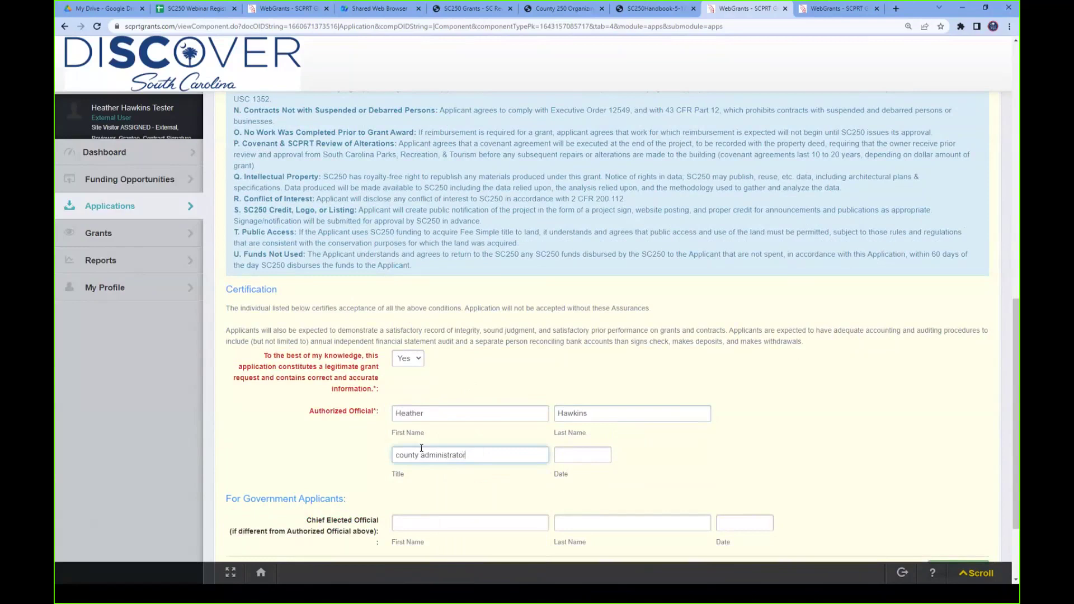
key(Tab)
click(599, 456)
click(638, 508)
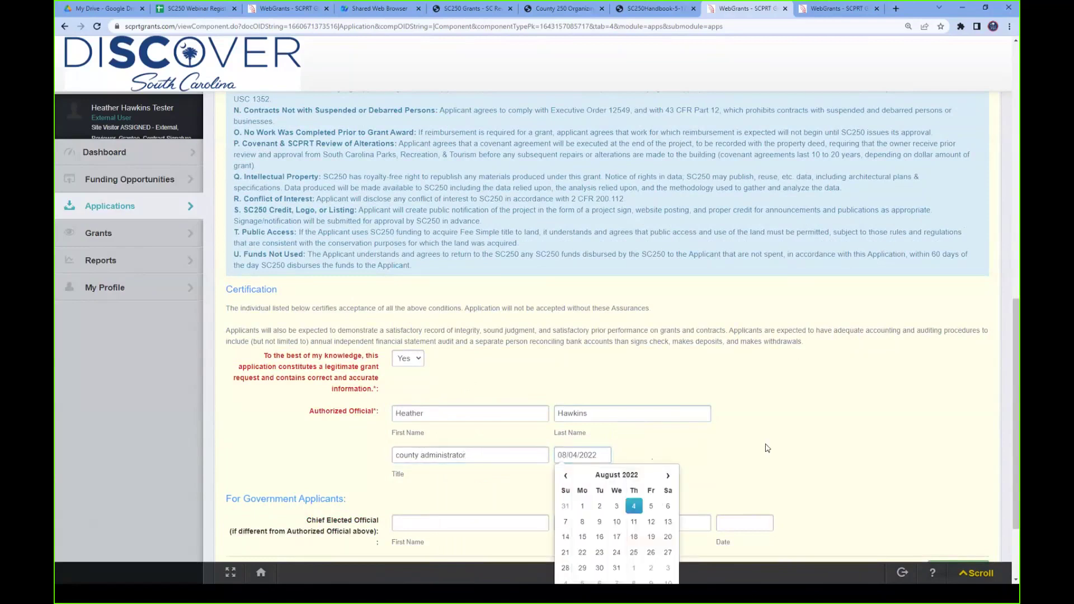
click(602, 455)
click(636, 554)
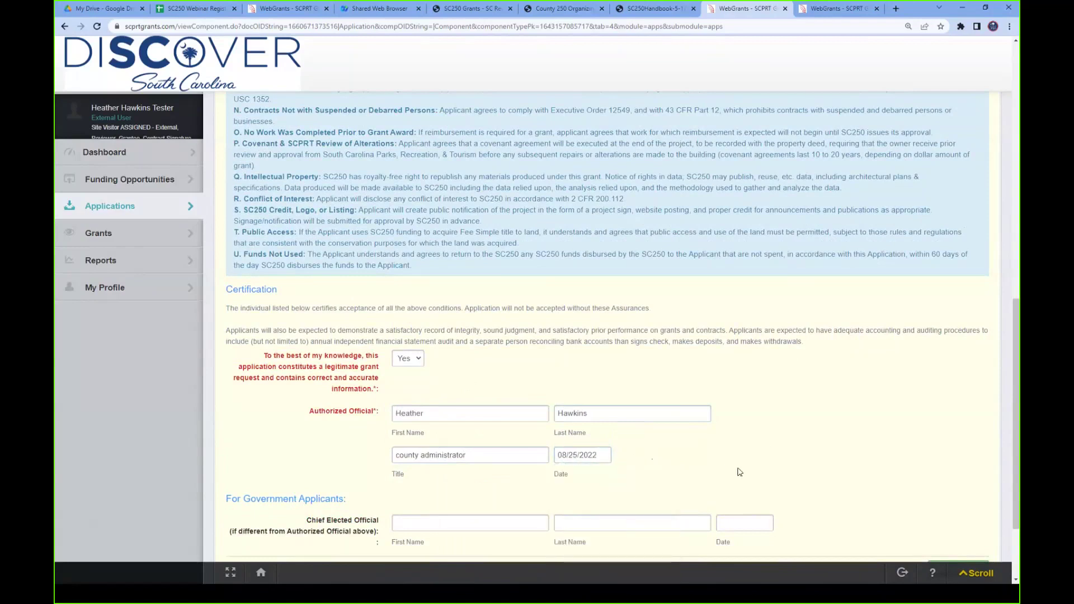
- Enter the chief elected official's first and last name and date 08/31/2022
scroll(739, 472, down, 3)
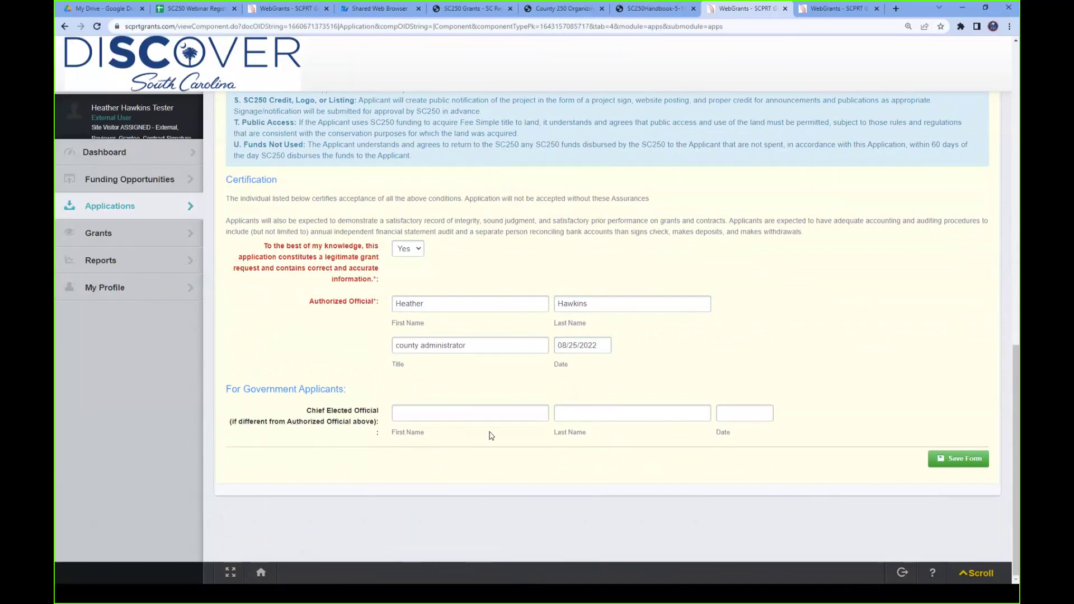
click(417, 416)
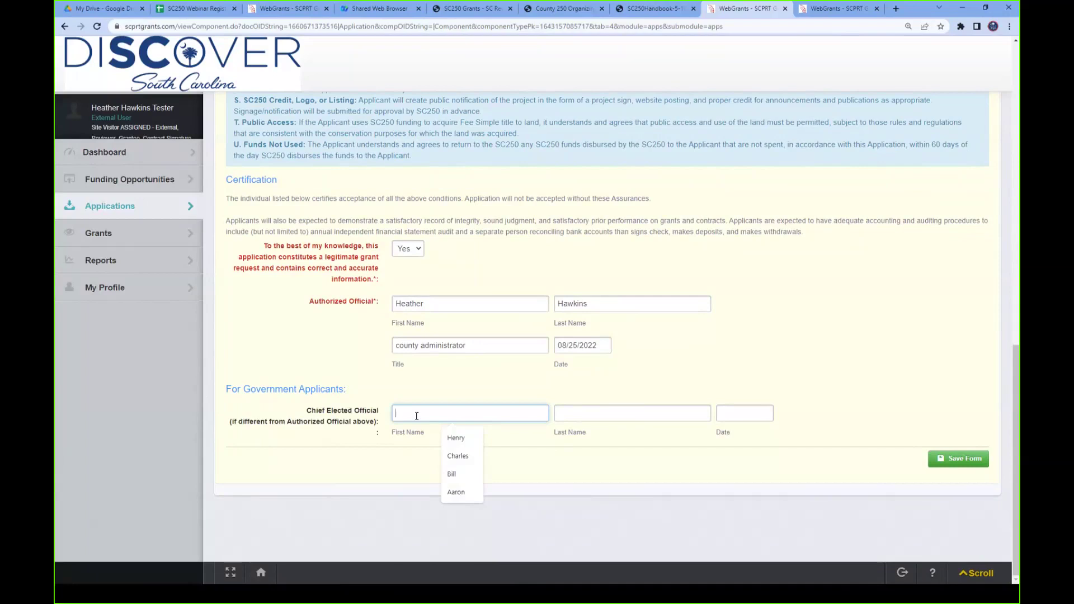
key(Tab)
click(745, 414)
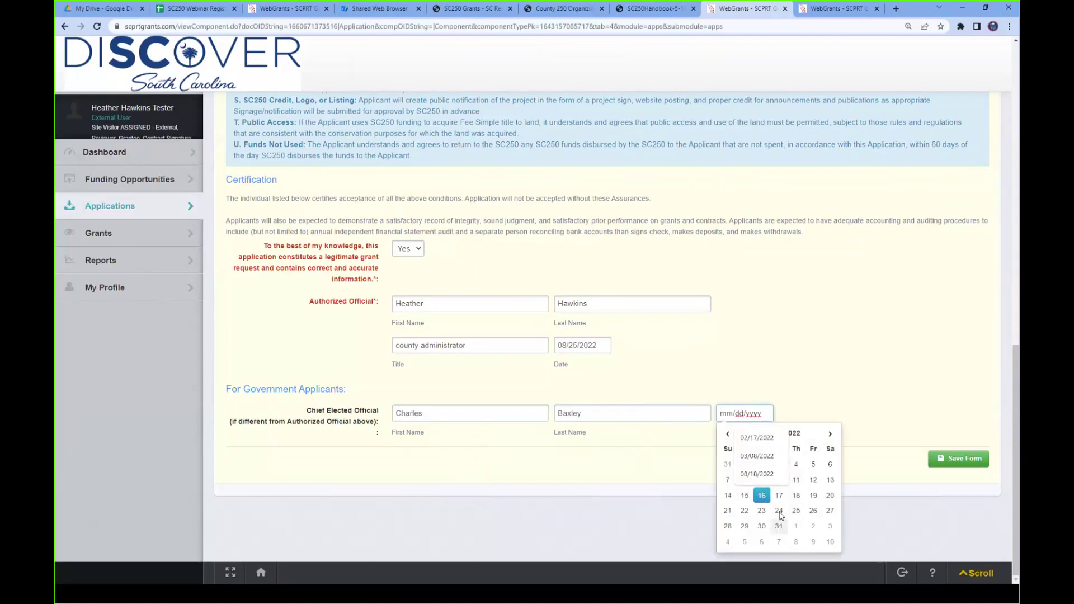
click(779, 527)
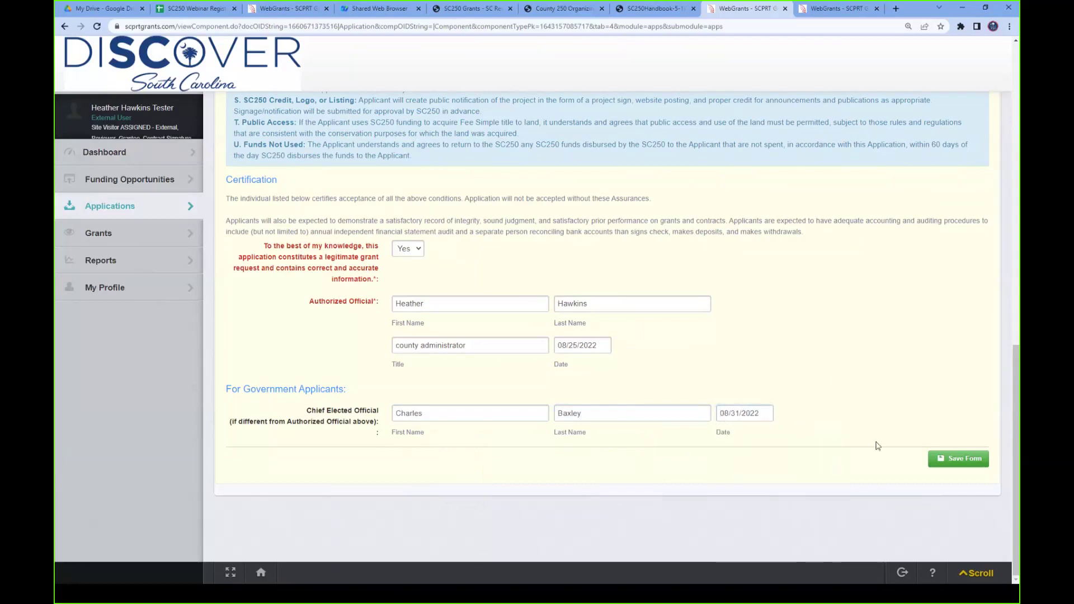
- Save the certification form and open the Support Materials component
click(942, 464)
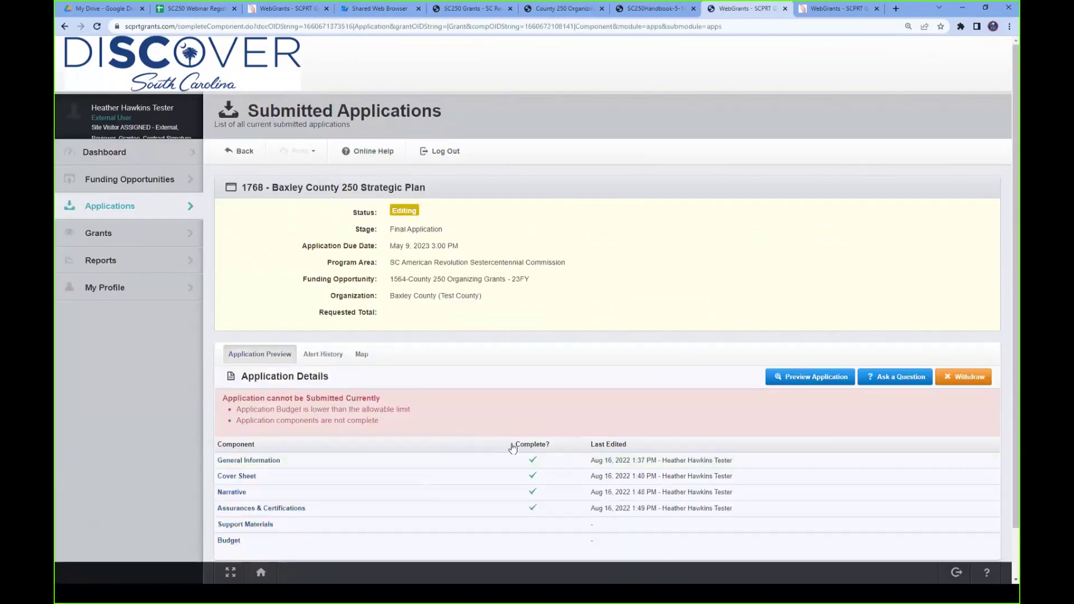
scroll(491, 445, down, 1)
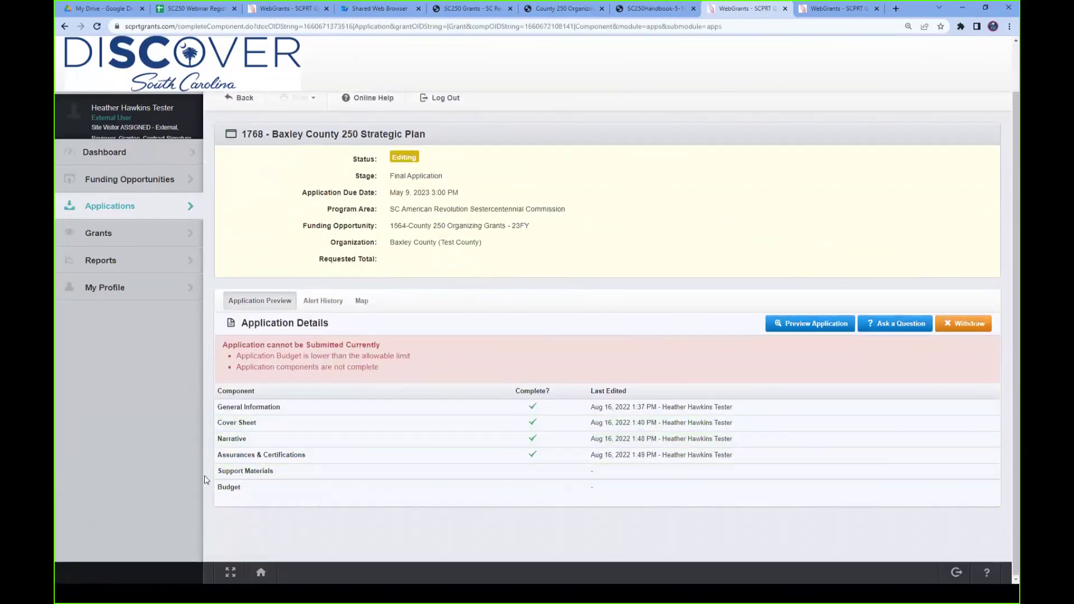
click(406, 475)
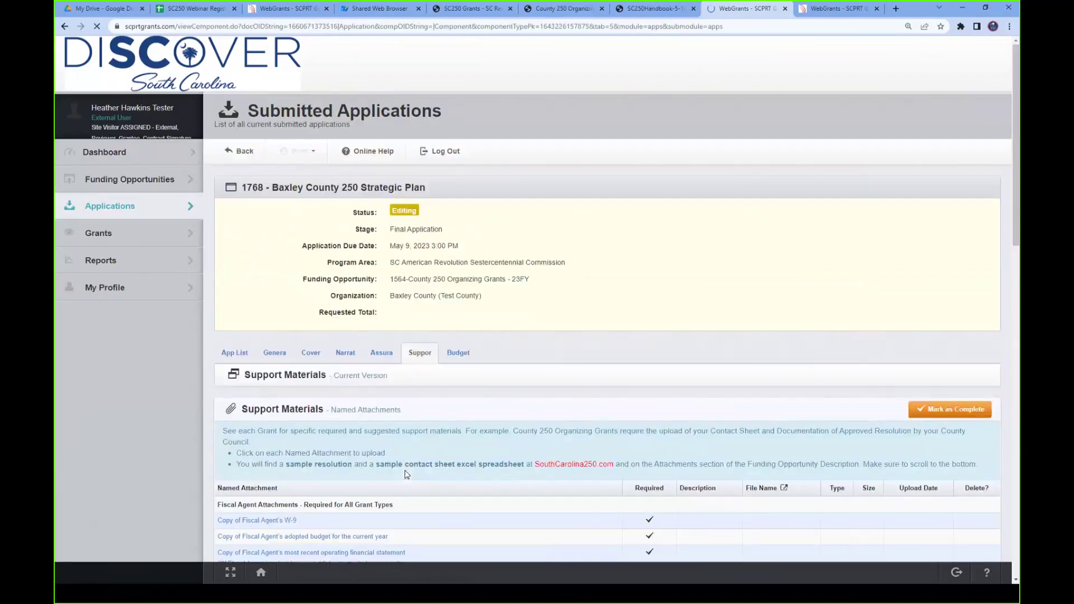
scroll(720, 425, down, 4)
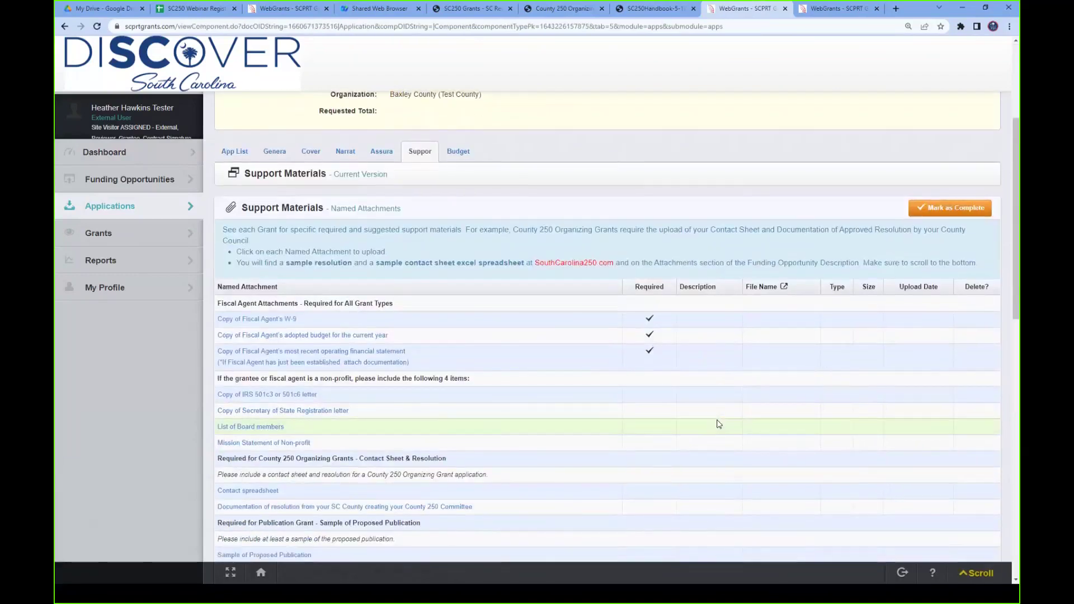
scroll(716, 423, down, 2)
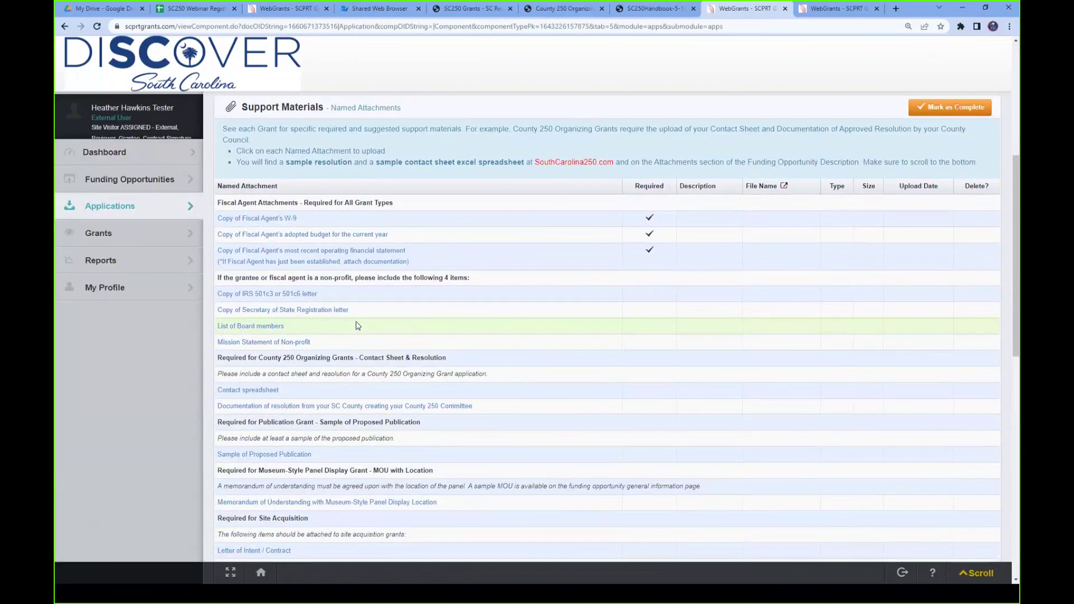
- Try marking Support Materials complete and dismiss the missing-required-fields warning
click(253, 220)
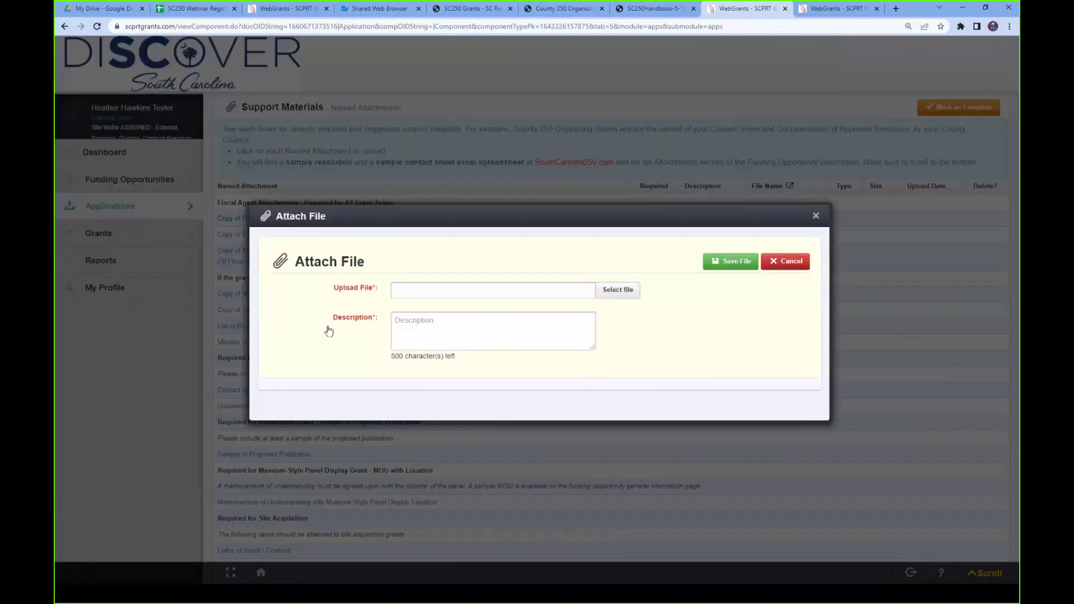
click(790, 261)
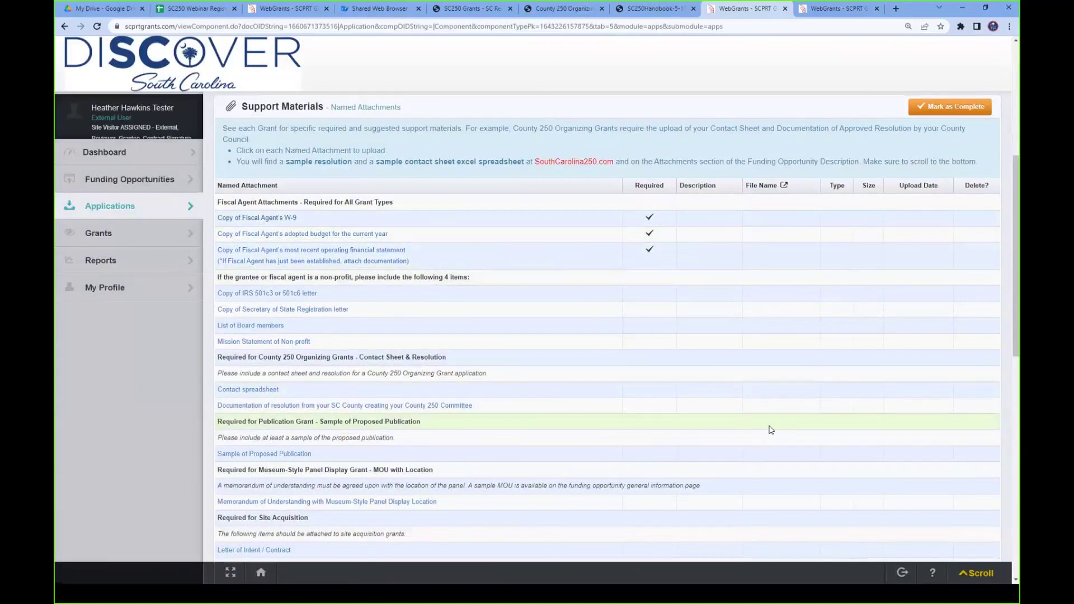
scroll(771, 430, down, 5)
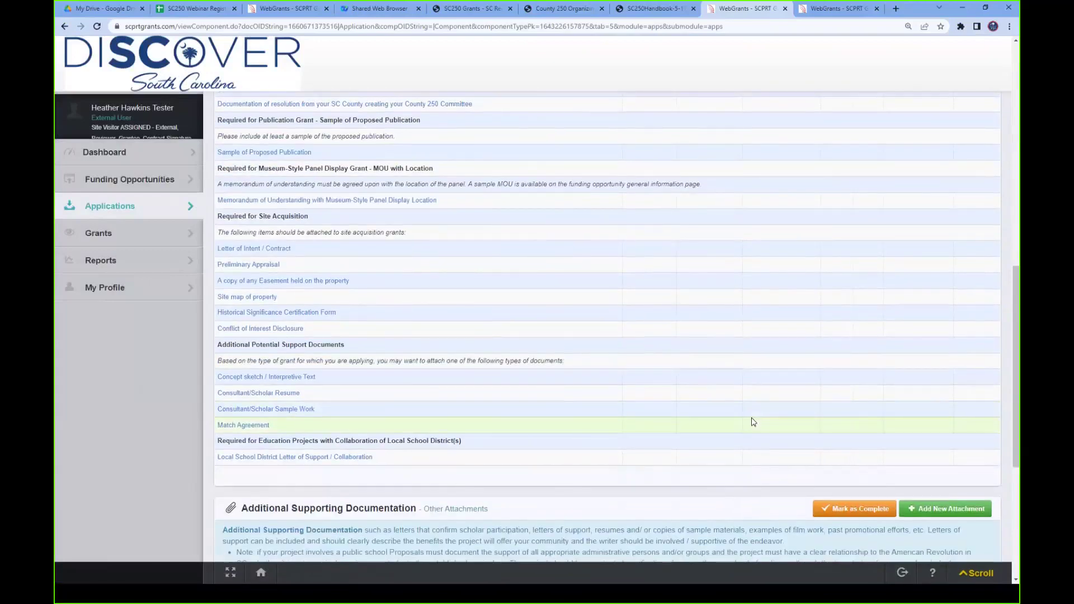
scroll(753, 423, up, 2)
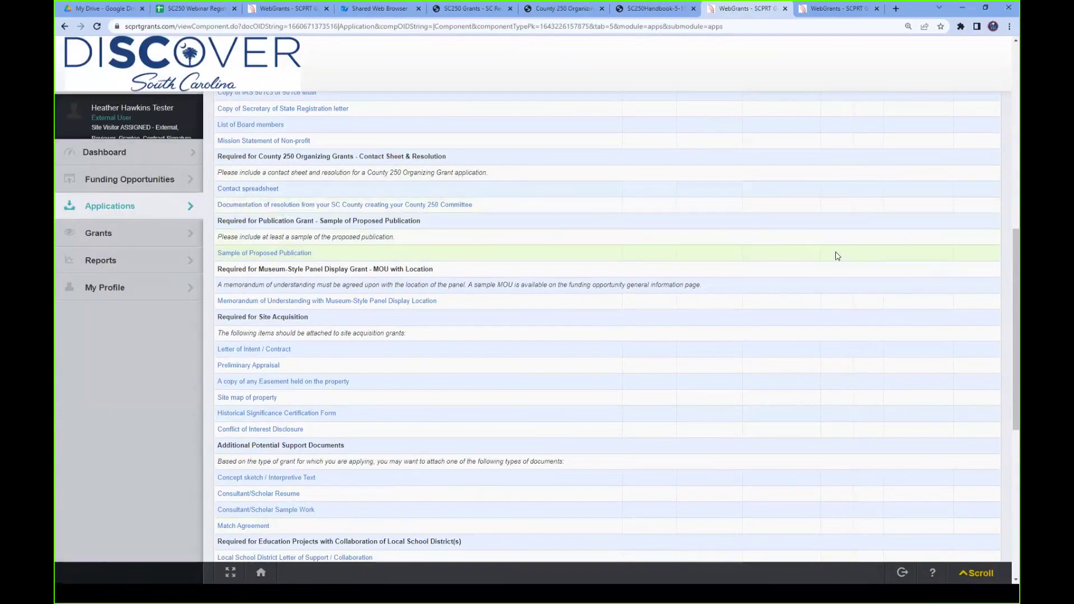
scroll(837, 256, down, 1)
scroll(837, 255, up, 5)
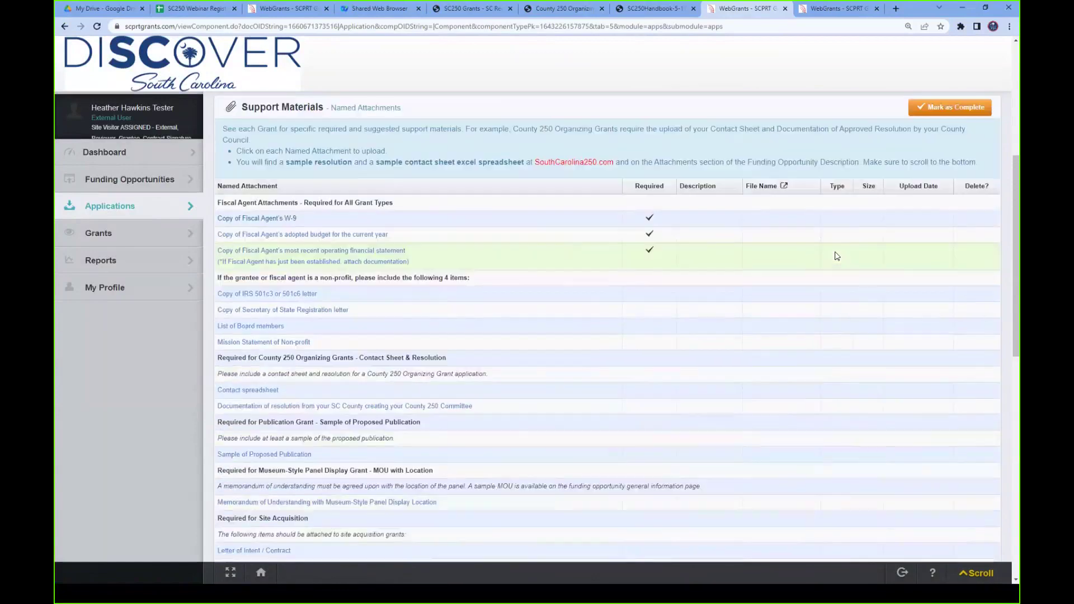
scroll(837, 255, up, 3)
click(957, 259)
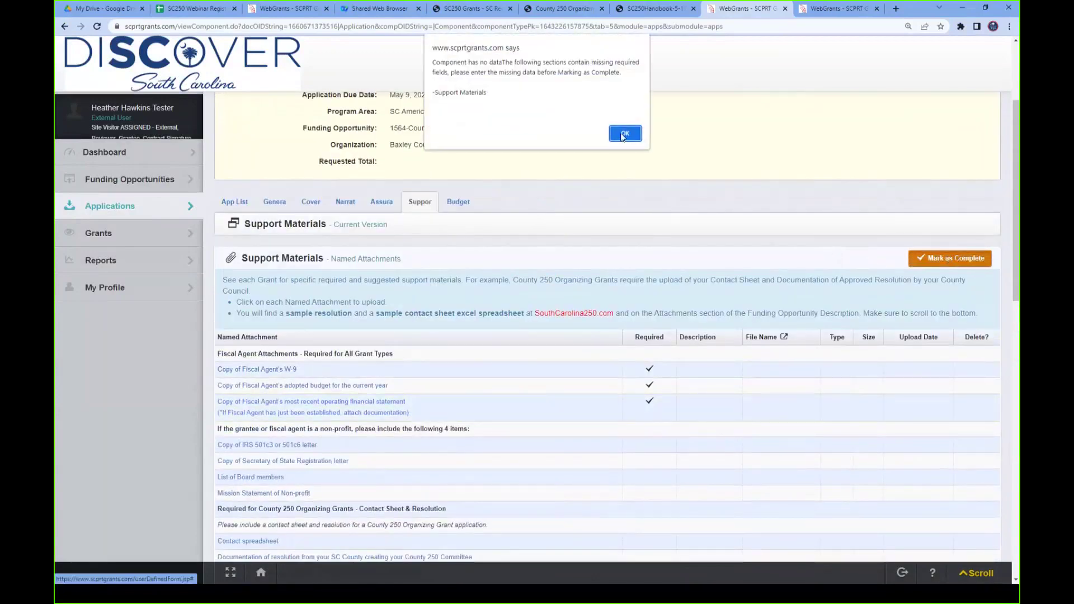
click(623, 134)
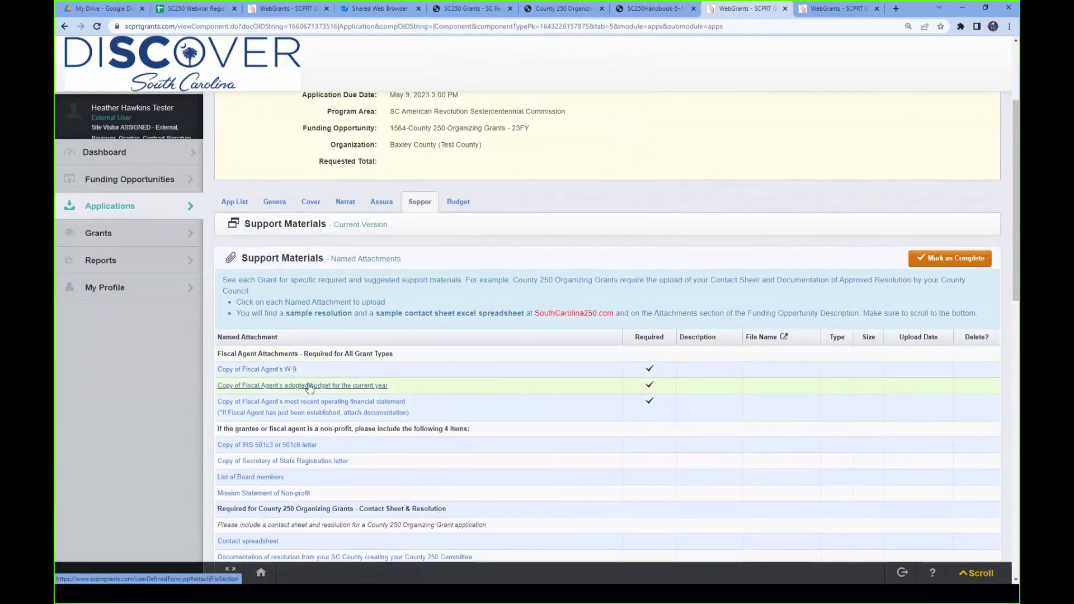
- For the Fiscal Agent's W-9, select Baxley County W-9.pdf from My Drive > Grants > Grant Management > Webinars
click(272, 372)
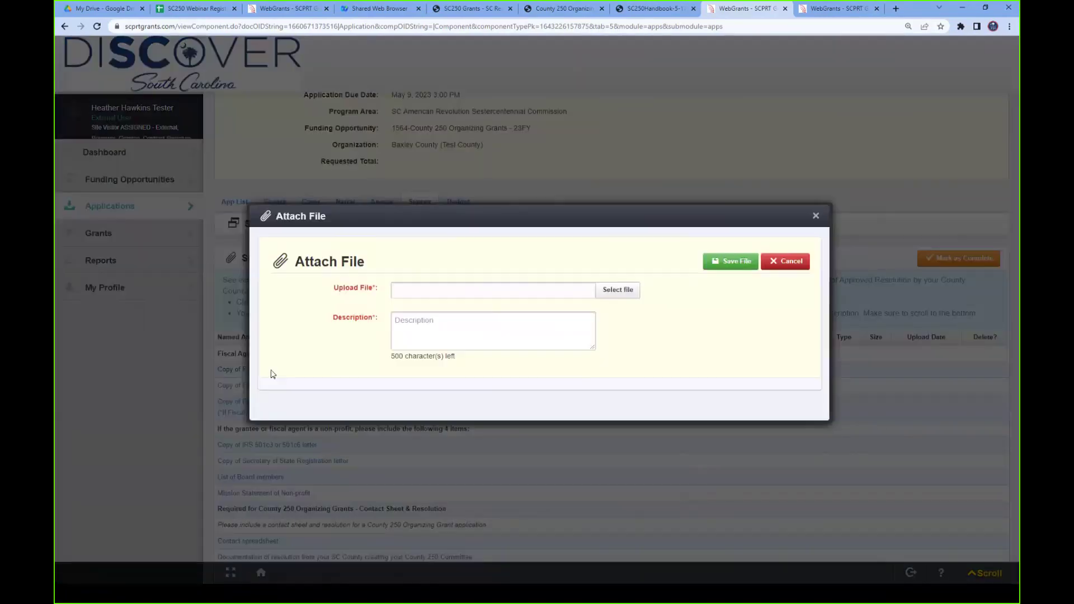
click(612, 294)
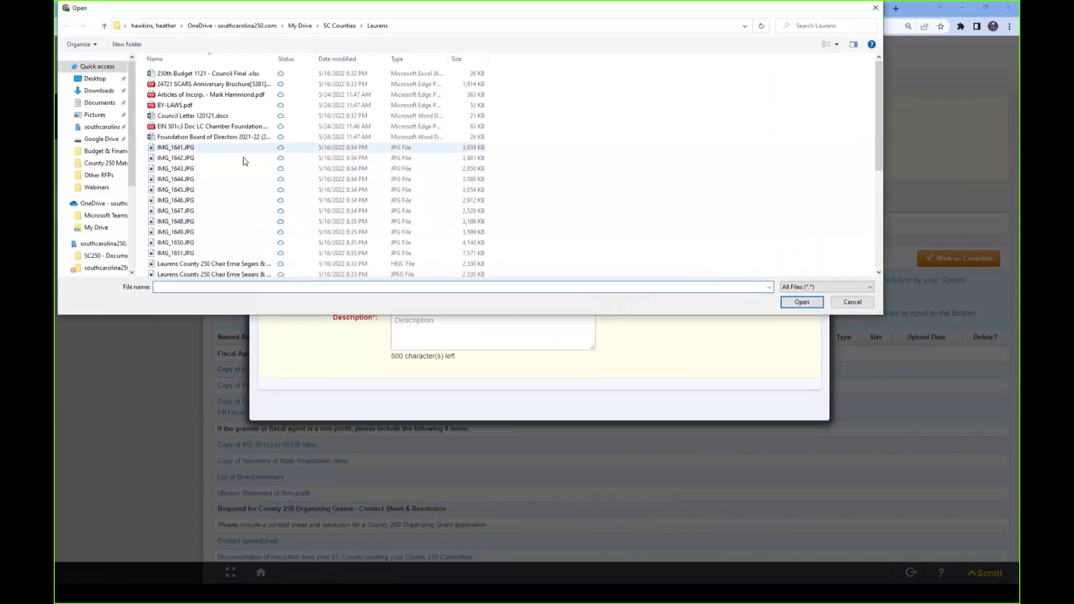
click(93, 203)
click(95, 228)
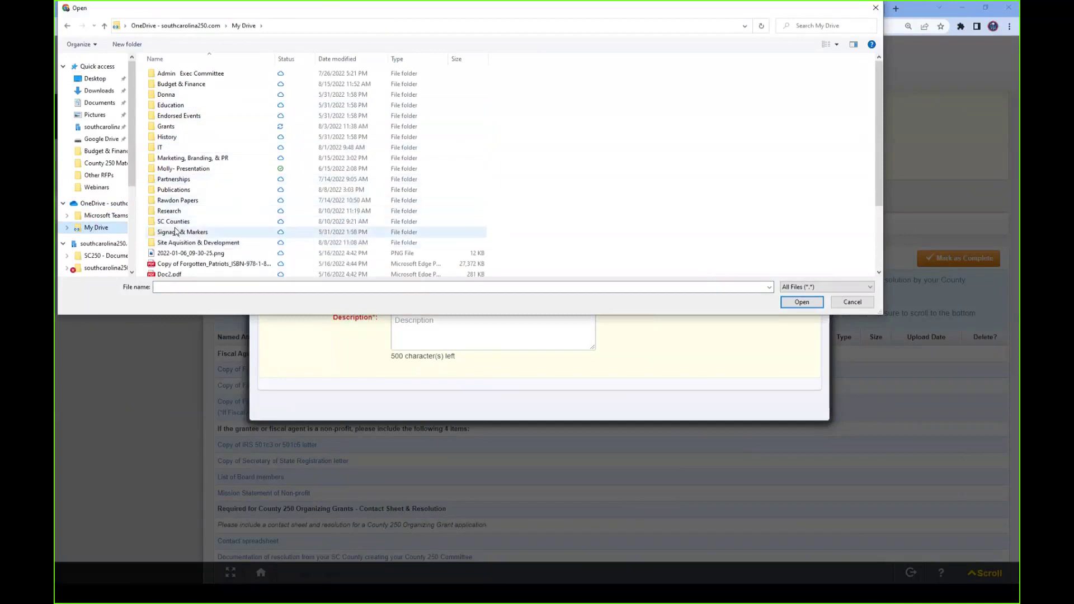
click(168, 129)
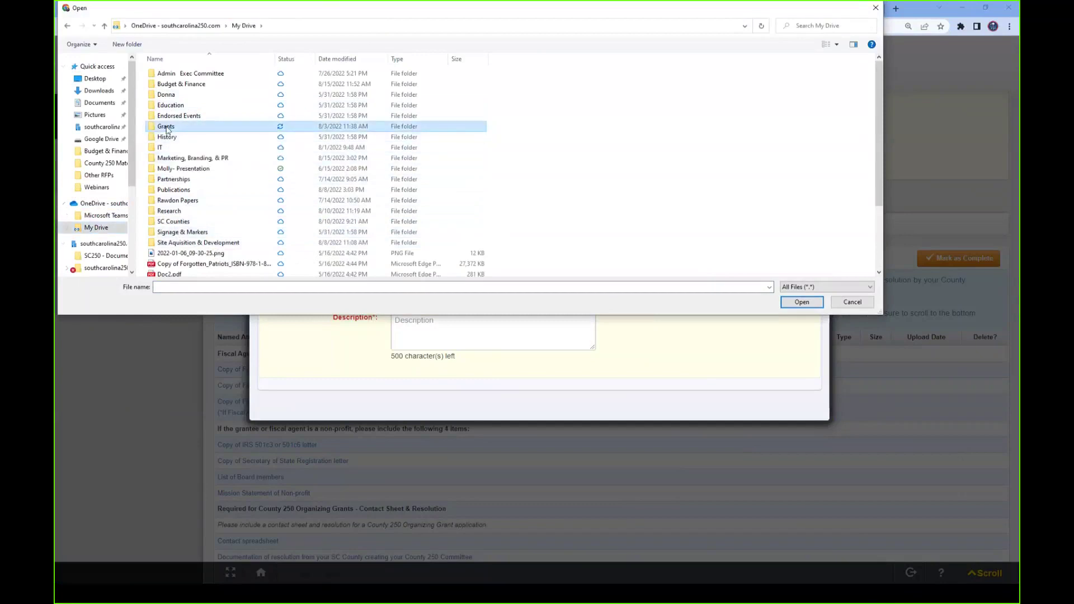
double_click(171, 129)
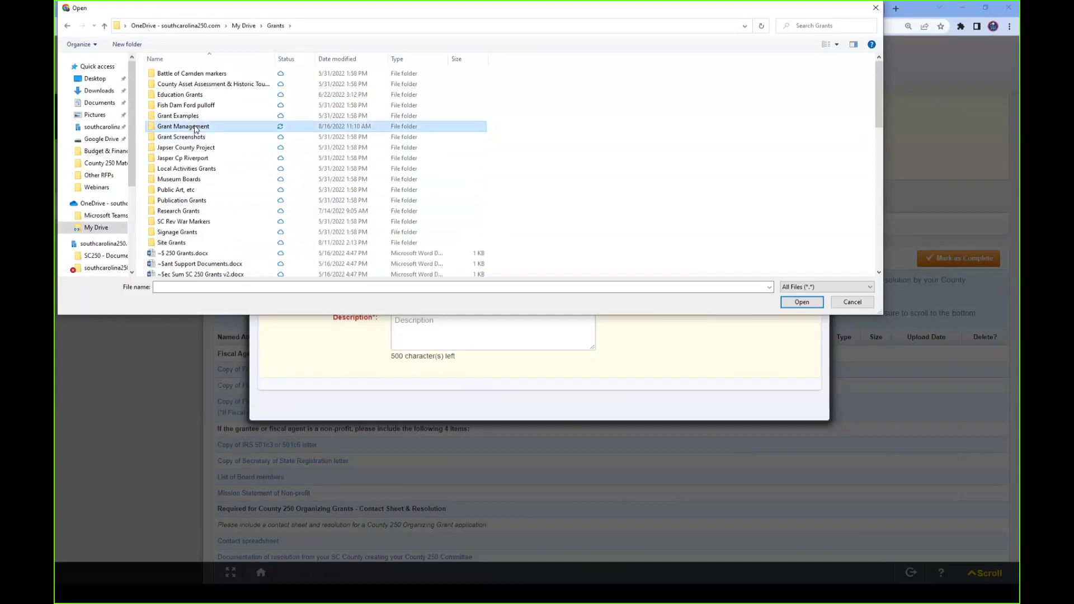
double_click(202, 127)
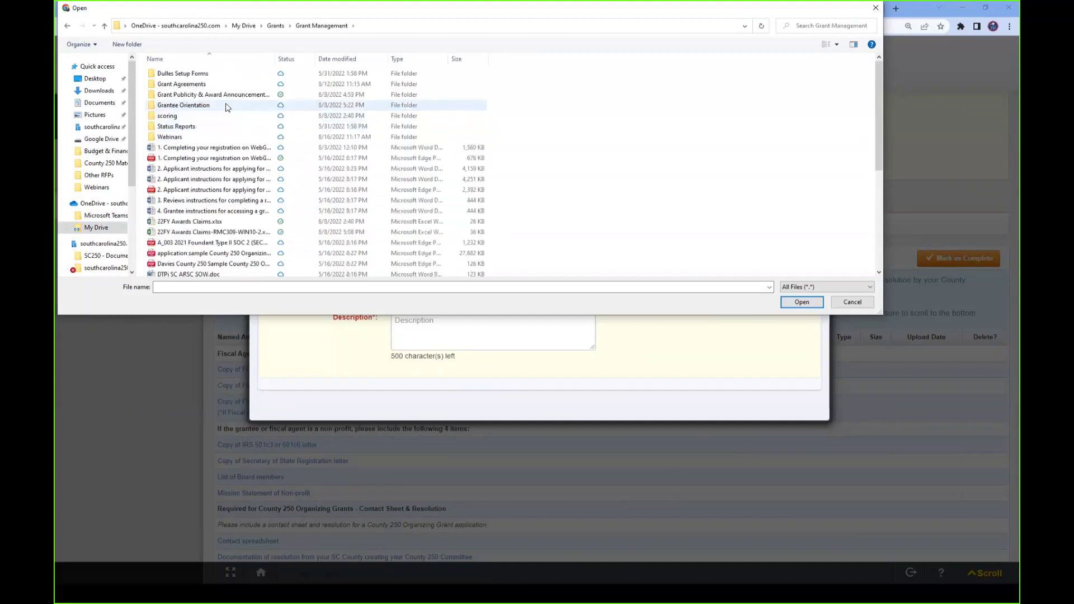
click(176, 139)
double_click(176, 139)
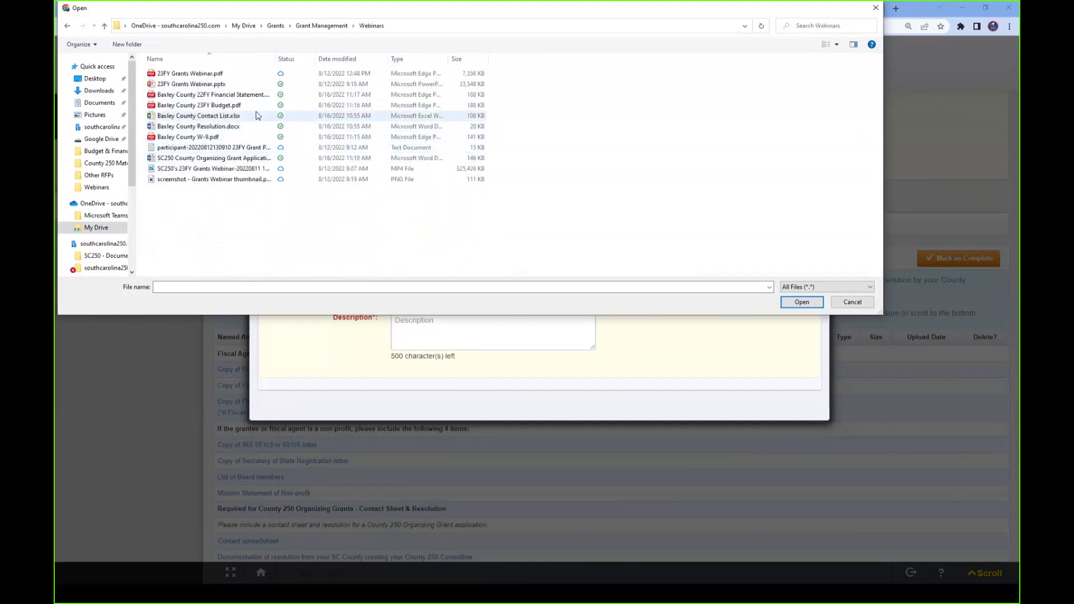
click(246, 137)
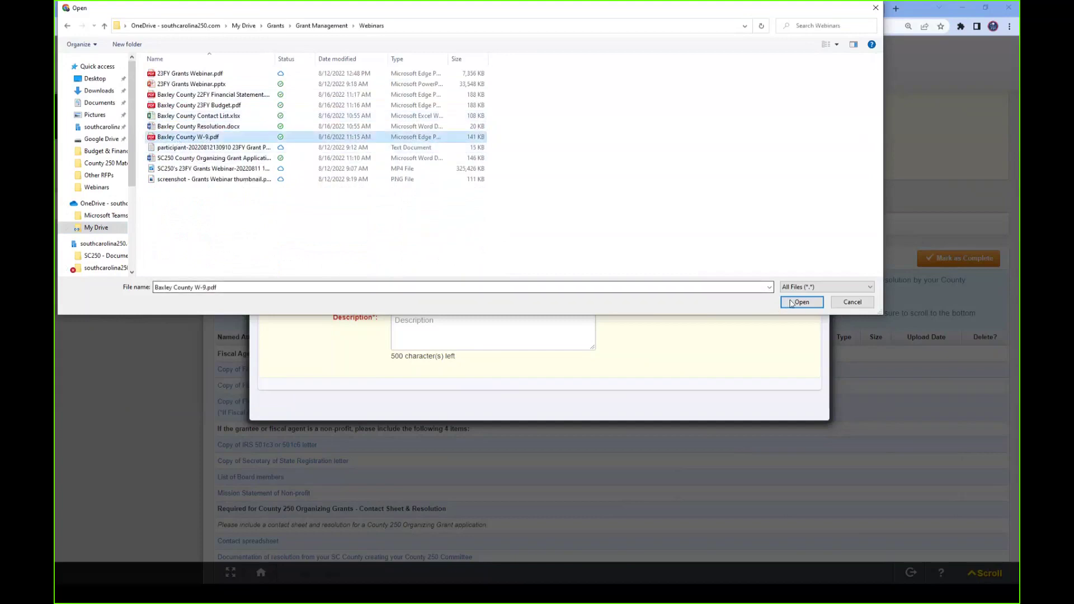
click(802, 302)
- Describe the upload as 'Baxley County W-9' and save the attachment
click(460, 318)
text(Baxl)
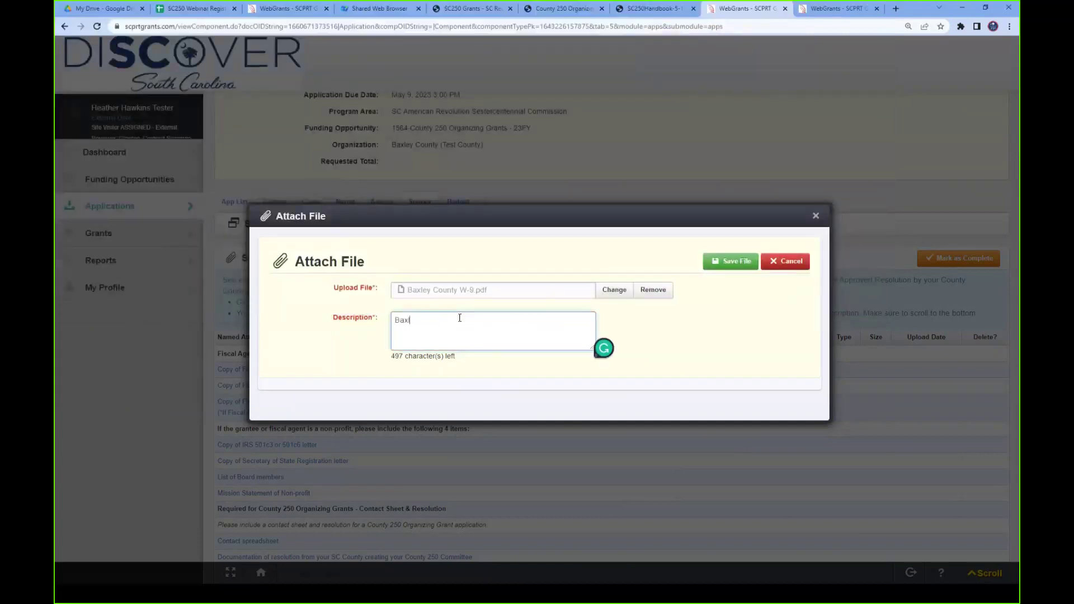
text(ey County W)
click(737, 267)
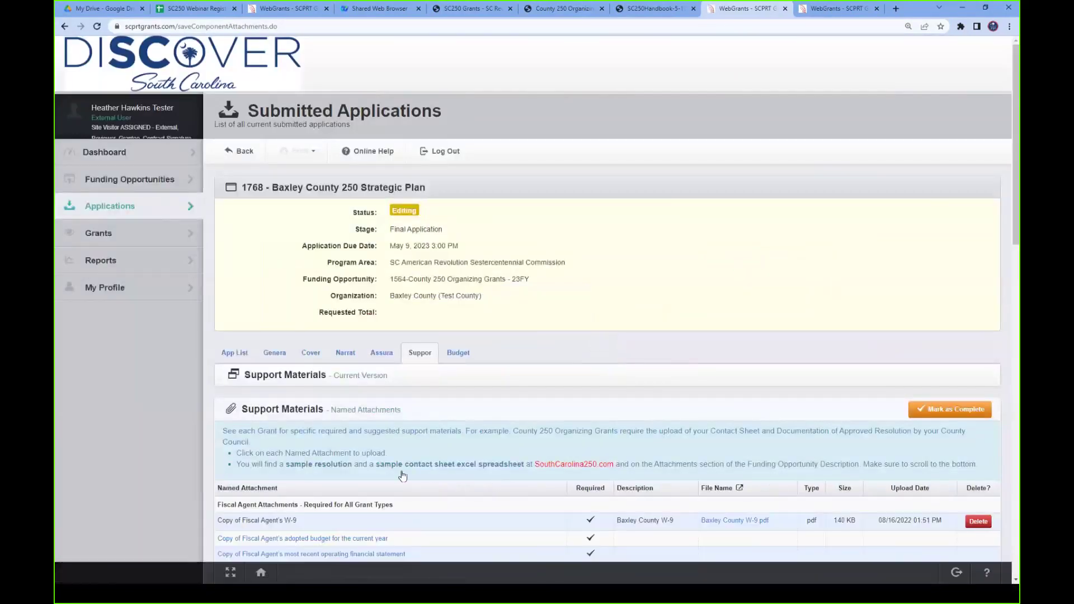
scroll(400, 475, down, 4)
- Attach Baxley County 23FY Budget.pdf as the fiscal agent's adopted budget, with a description
click(261, 288)
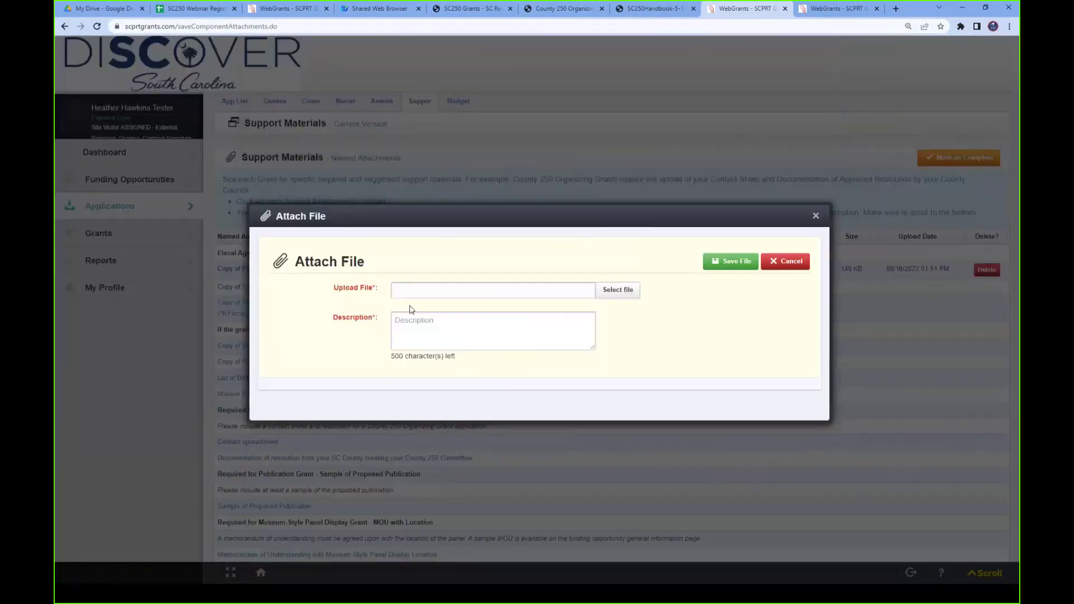
click(598, 291)
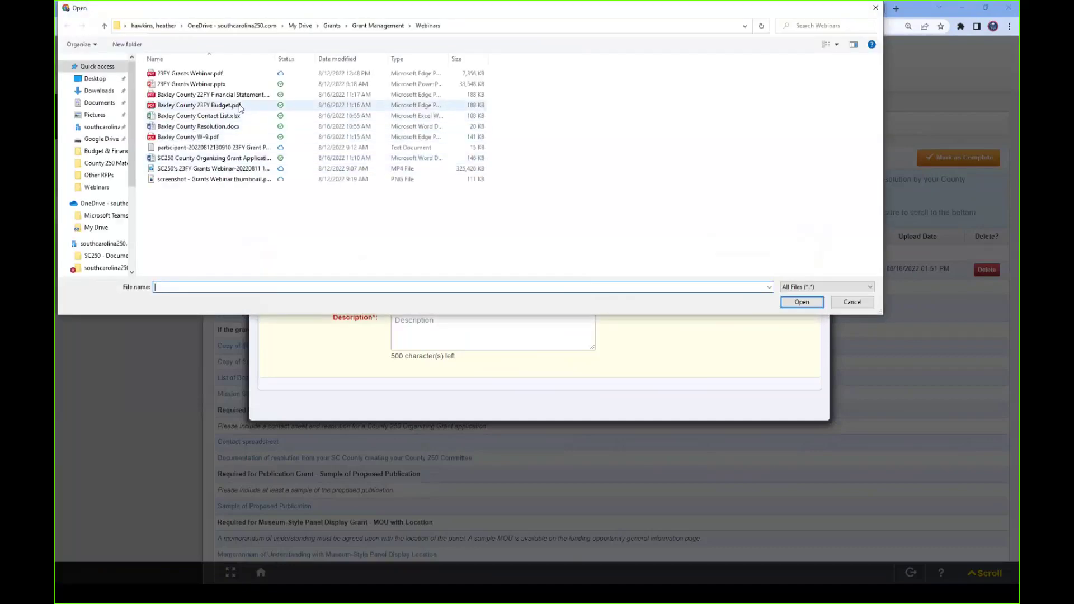
click(215, 107)
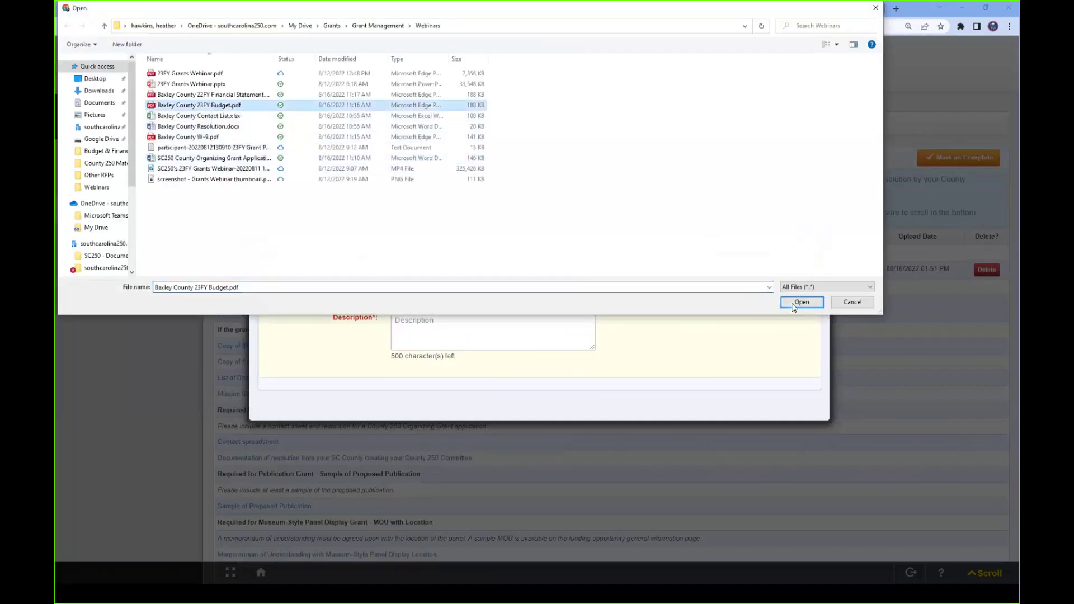
click(793, 305)
click(482, 323)
text(Baxleuy )
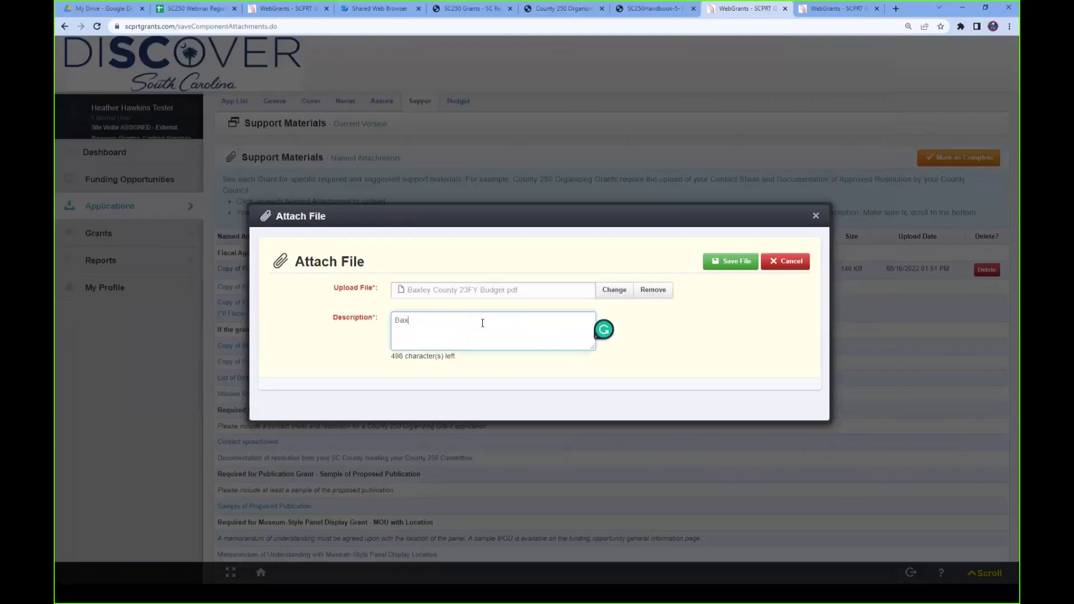
text( County 23Fy Budget)
click(721, 262)
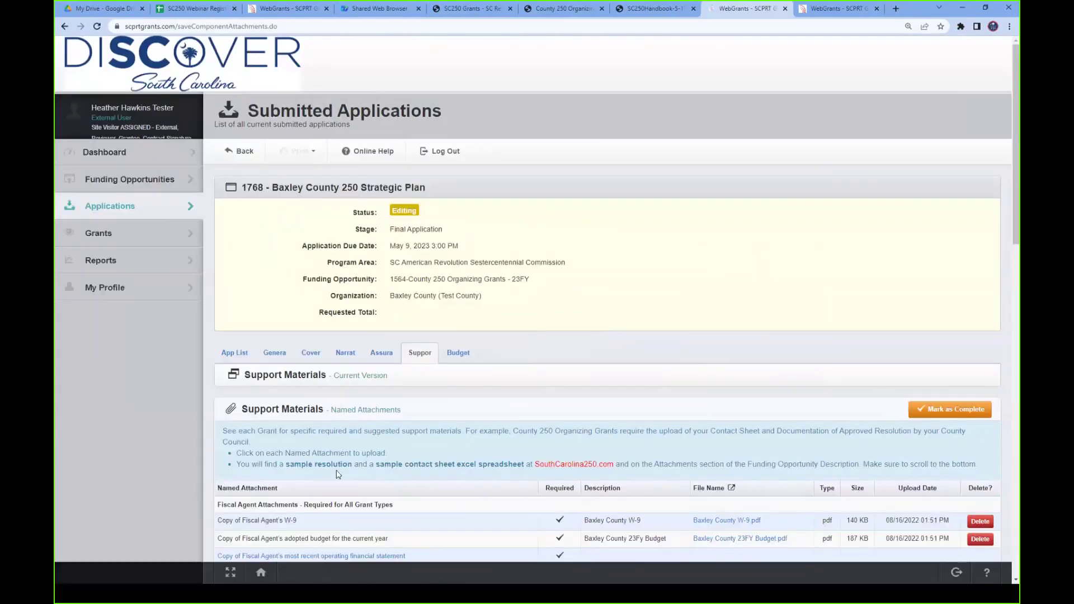
- Attach Baxley County 22FY Financial Statement.pdf as the operating financial statement, described 'Baxley County 22Fy Financial Statement'
scroll(277, 409, down, 3)
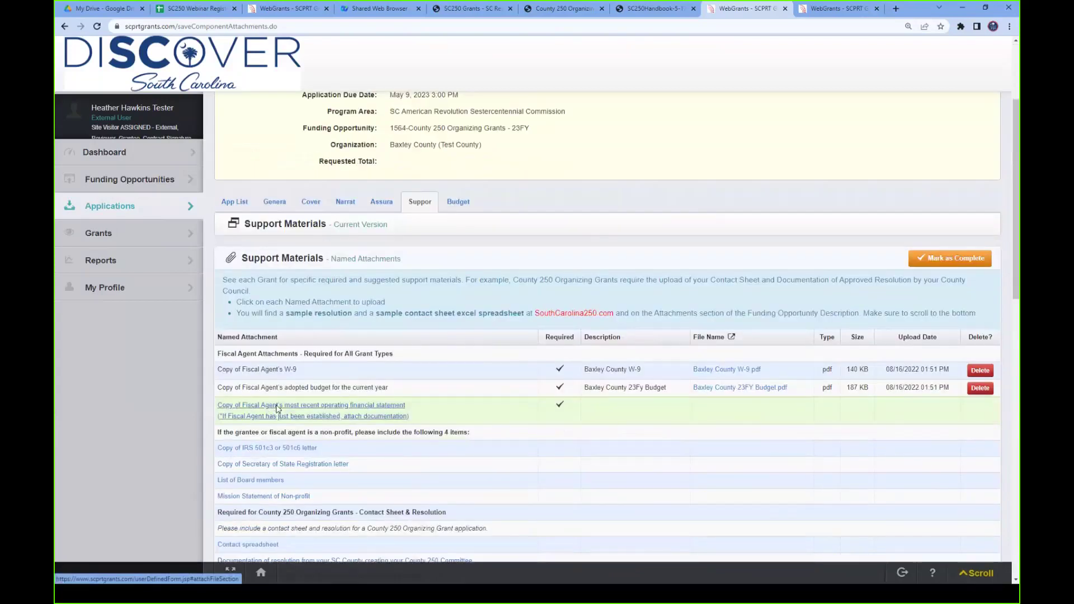
click(276, 409)
click(621, 291)
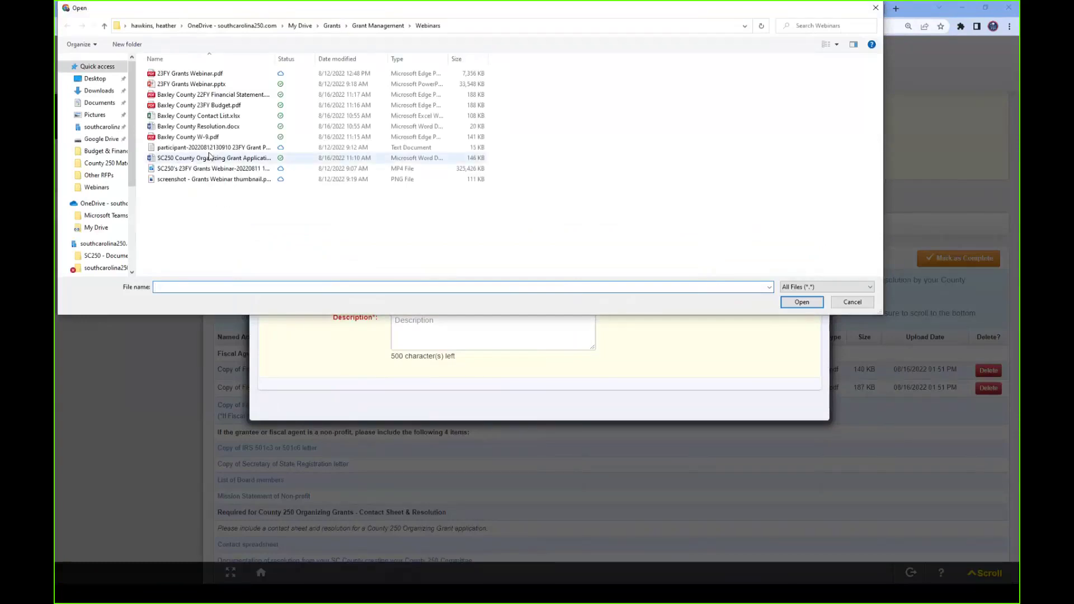
click(234, 95)
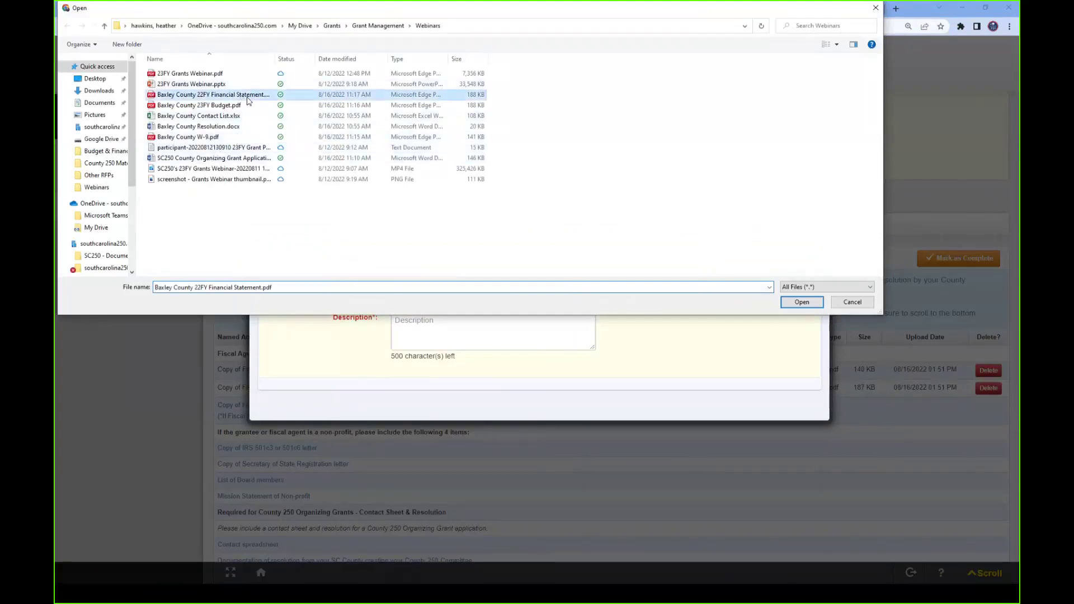
click(802, 303)
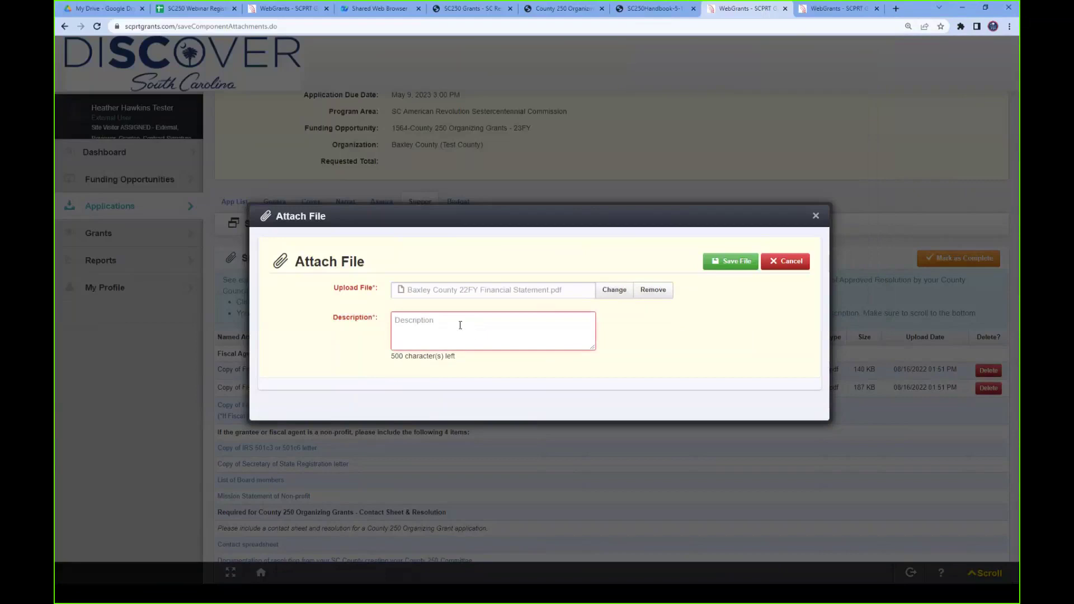
text(Baxley County )
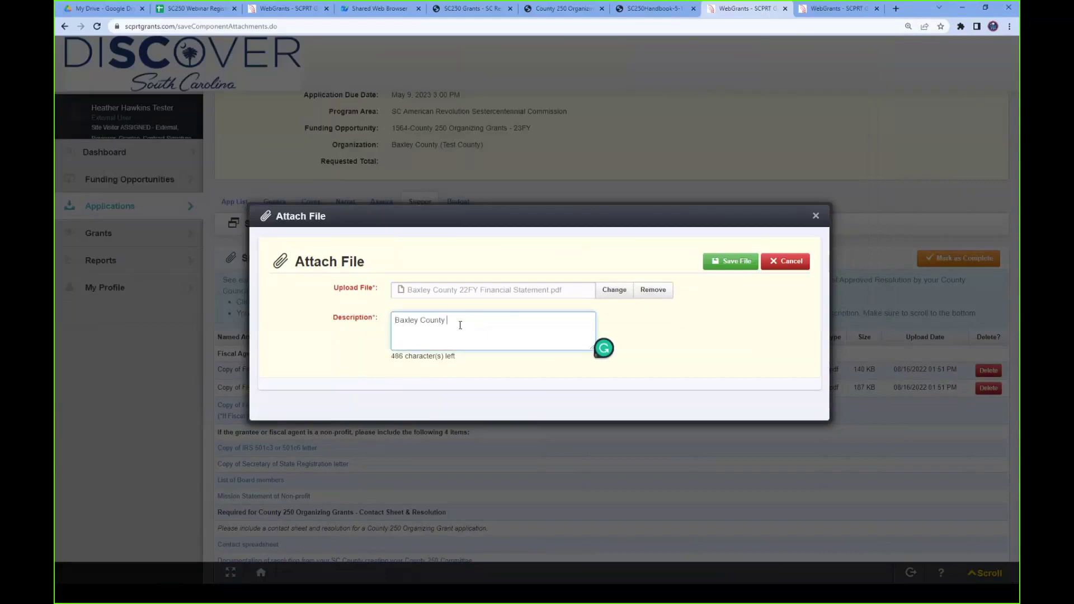
text(22Fy Financial Statement)
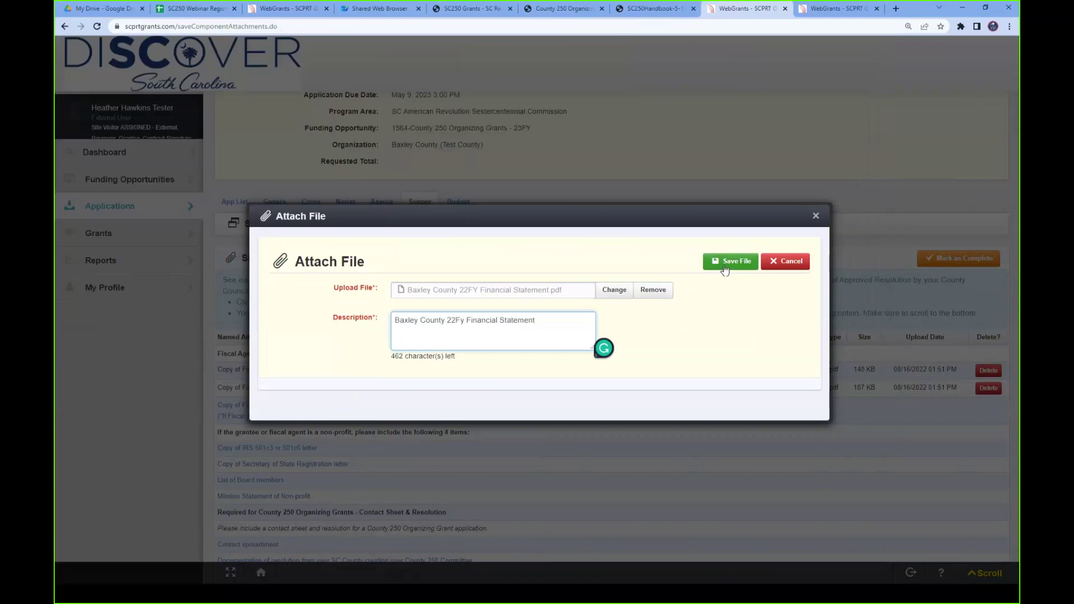
click(725, 270)
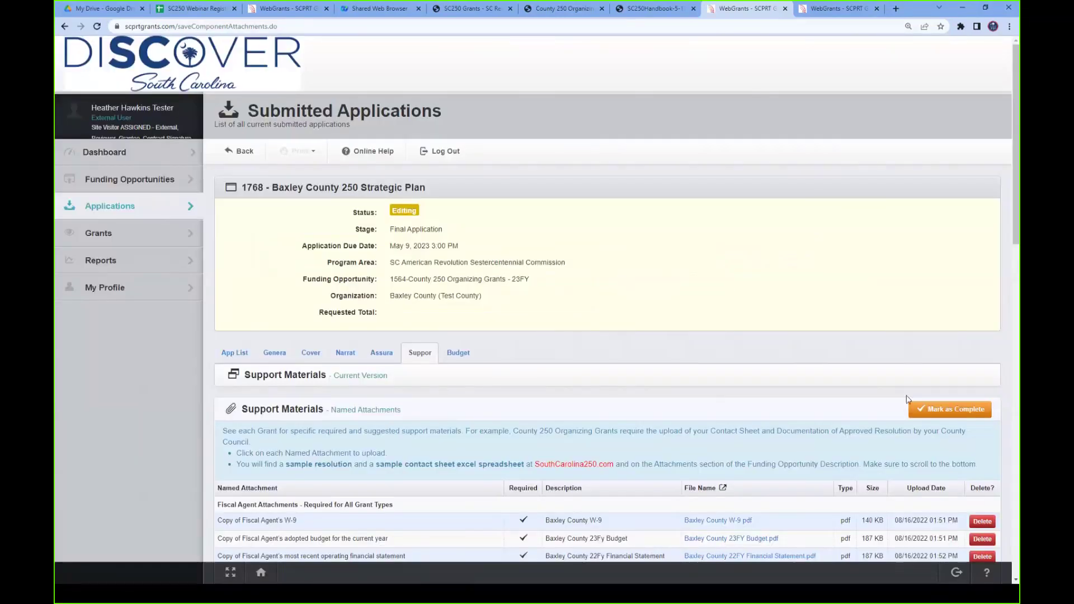
- Mark Support Materials complete, then reopen it to check the W-9, budget and financial statement PDFs
click(940, 416)
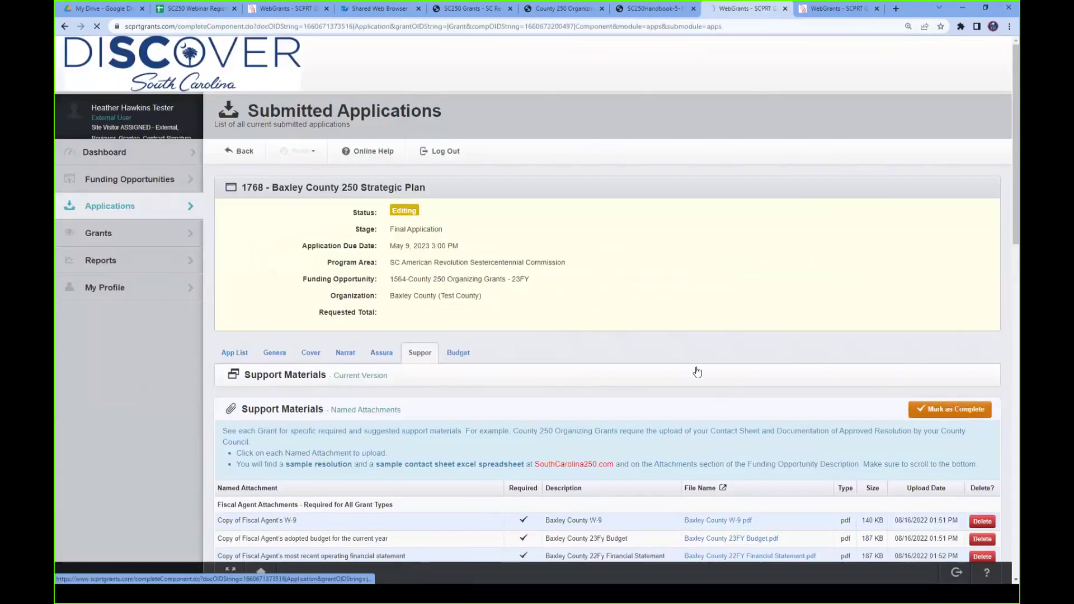
scroll(521, 389, down, 1)
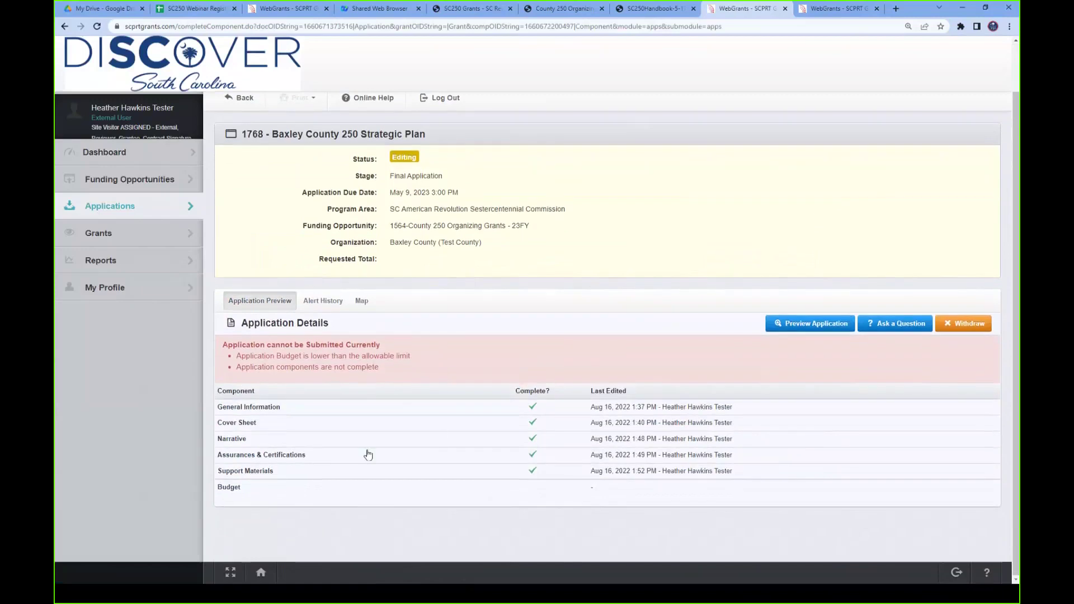
click(247, 475)
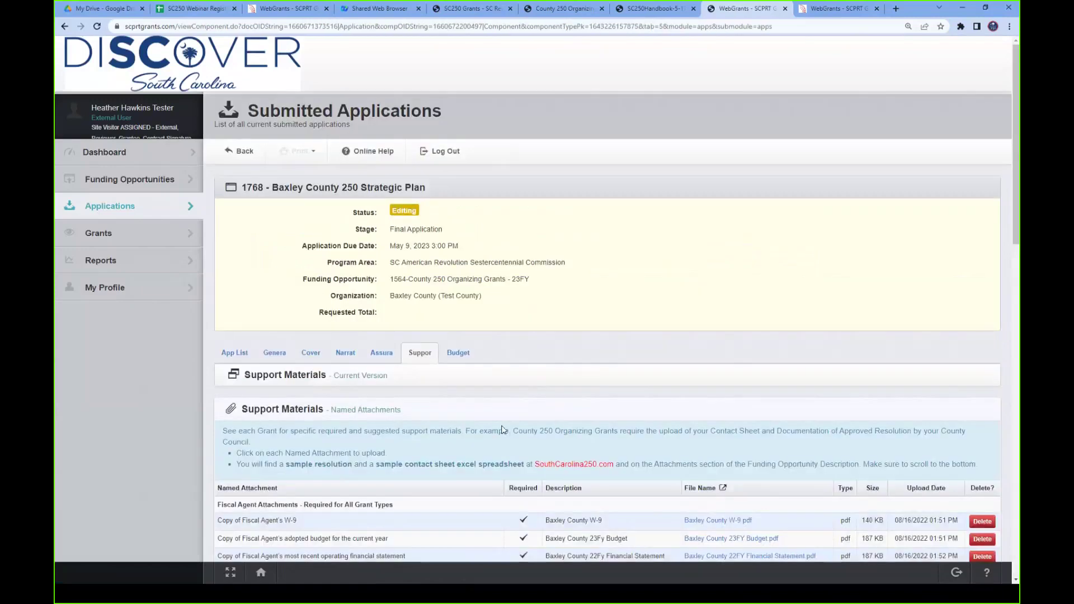
scroll(468, 422, down, 7)
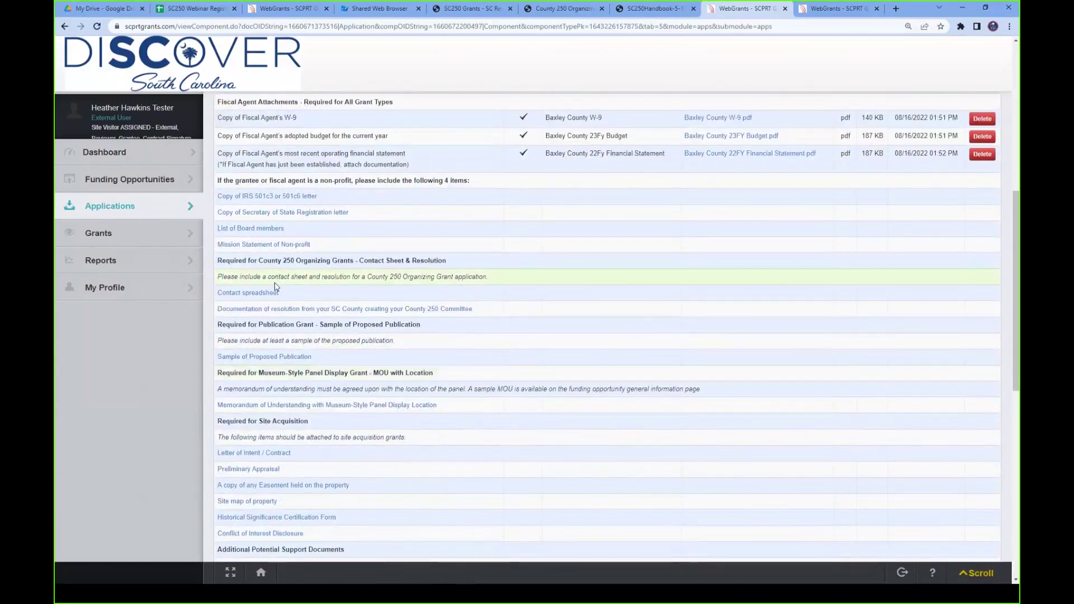
click(256, 312)
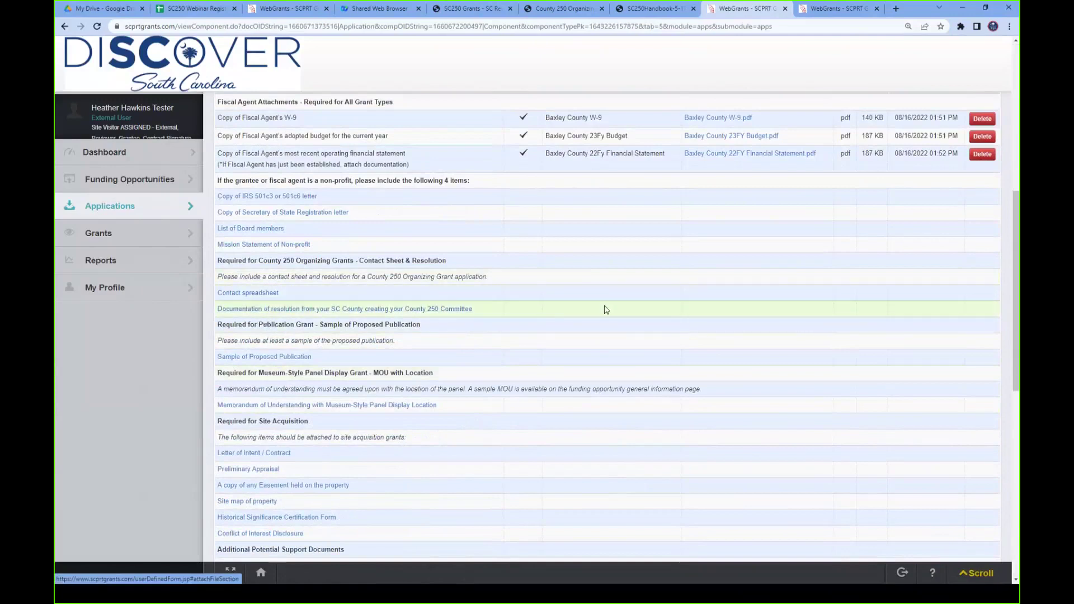
scroll(687, 315, up, 8)
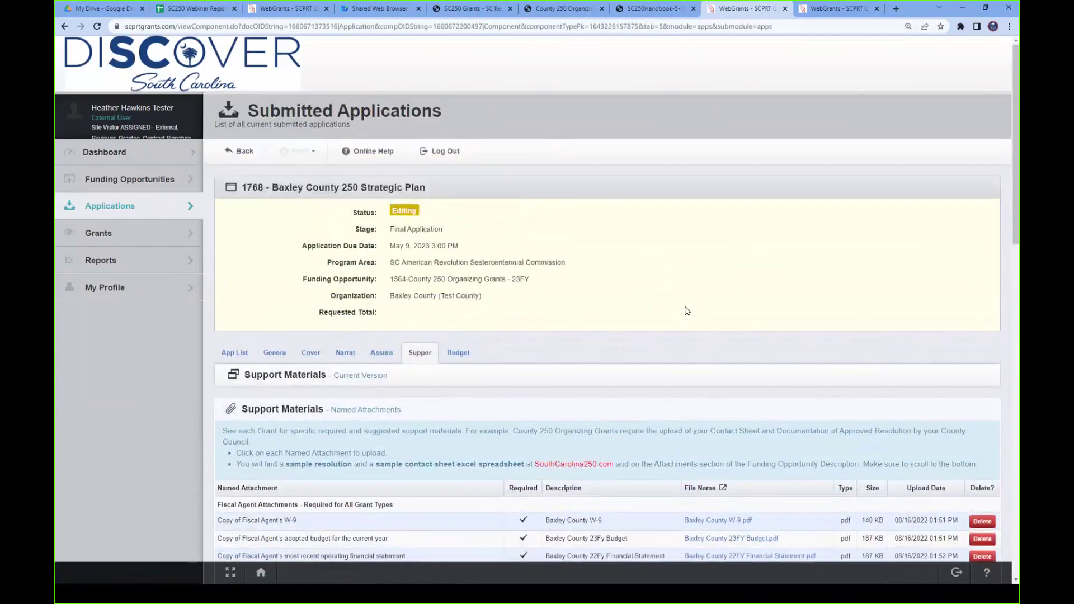
- Switch to application 1768's Budget section and scroll down to the empty Contractual Breakdown
click(468, 357)
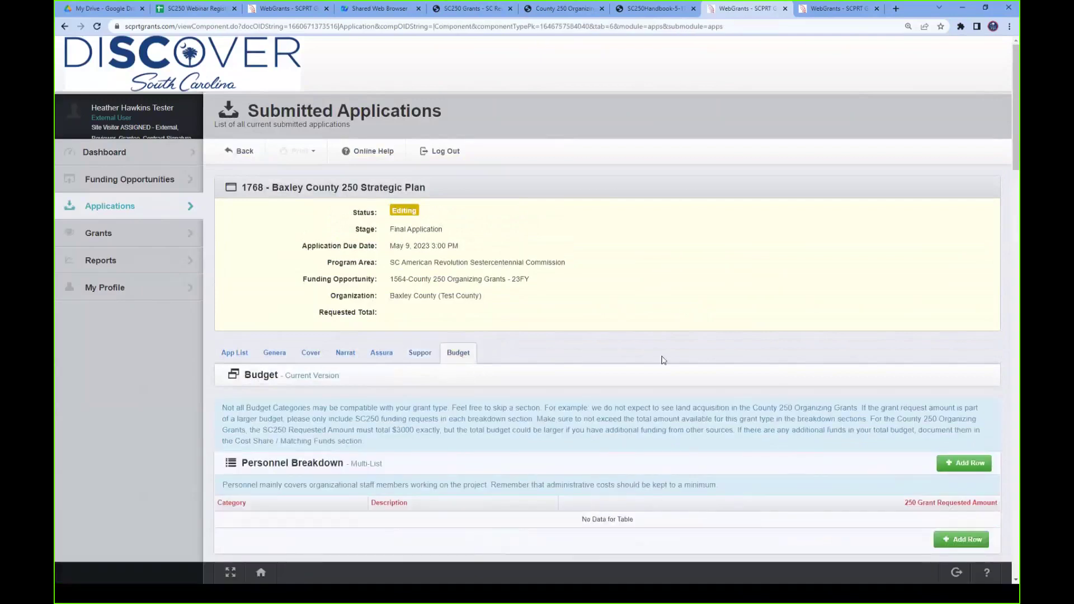
scroll(662, 359, down, 3)
scroll(662, 359, down, 1)
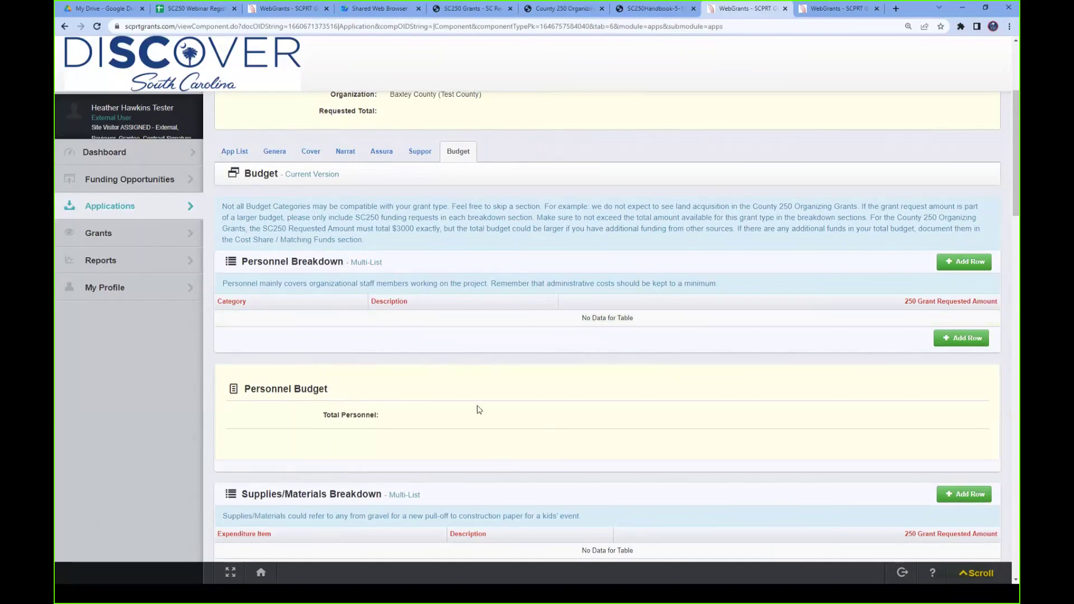
scroll(480, 410, down, 7)
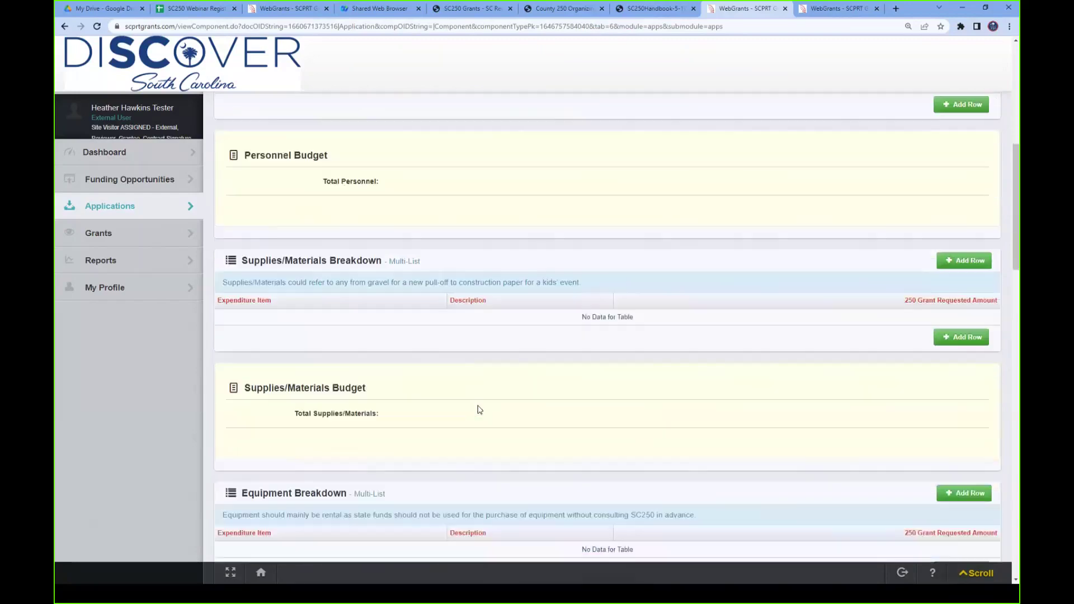
scroll(477, 410, down, 5)
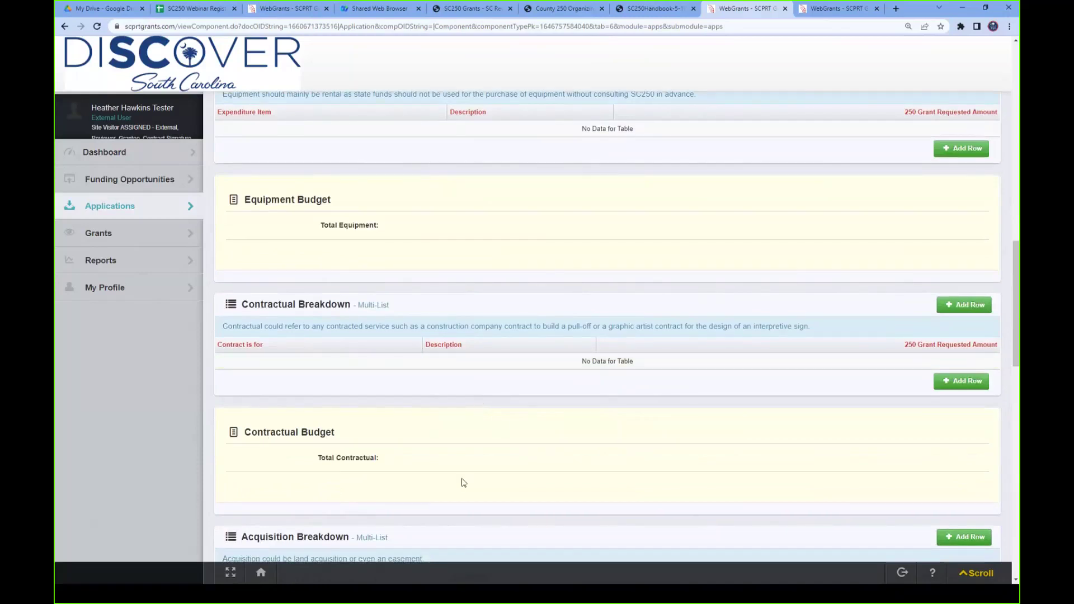
- Add a Planning Services contractual row, 'Strategic Plan Leadership & Report', requesting $3,000
click(968, 310)
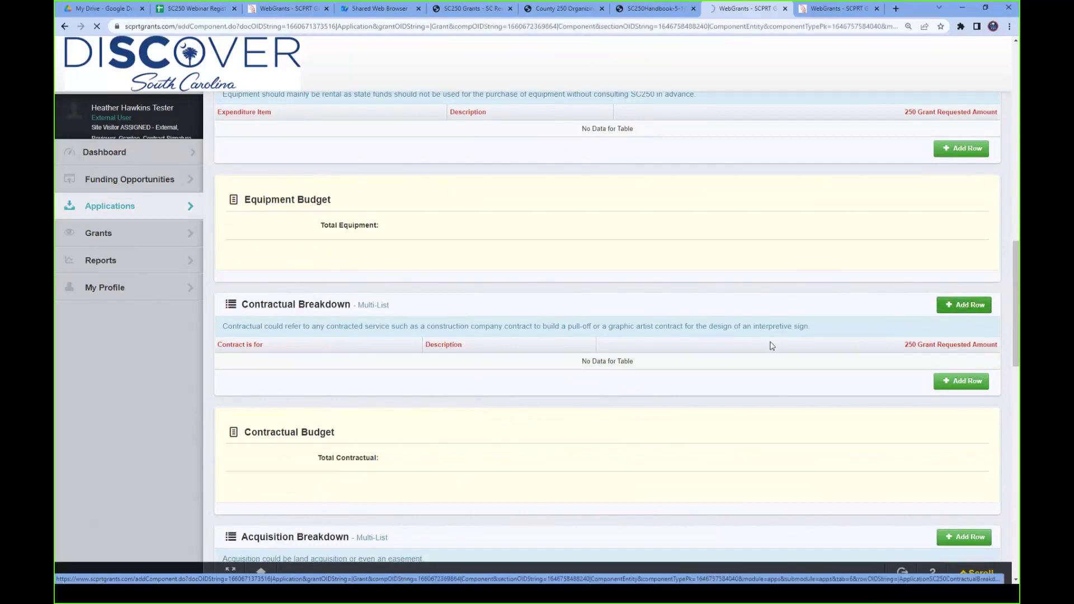
click(454, 418)
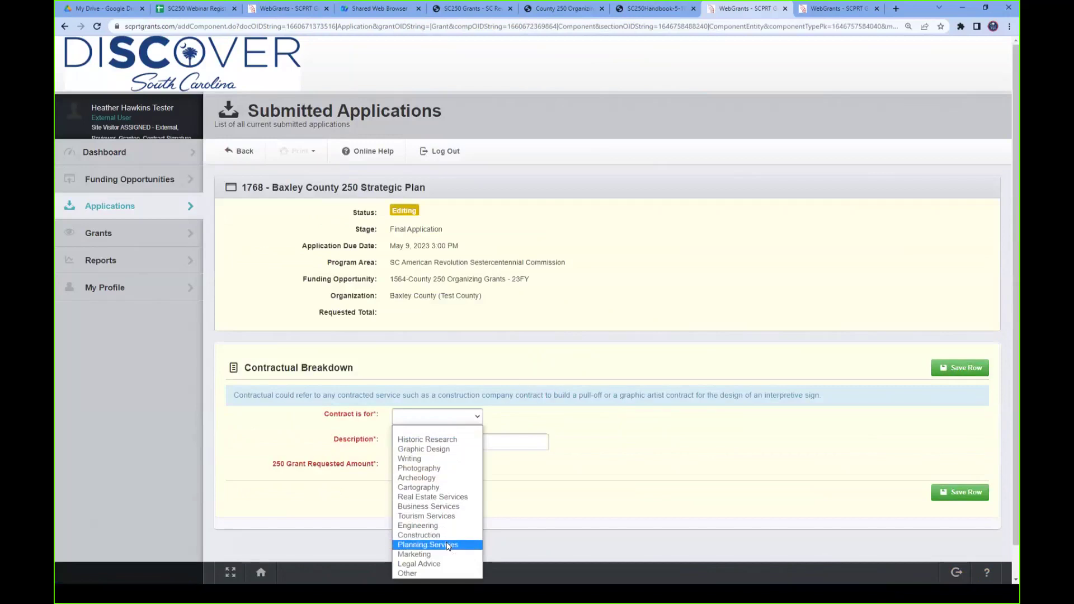
click(442, 545)
click(442, 444)
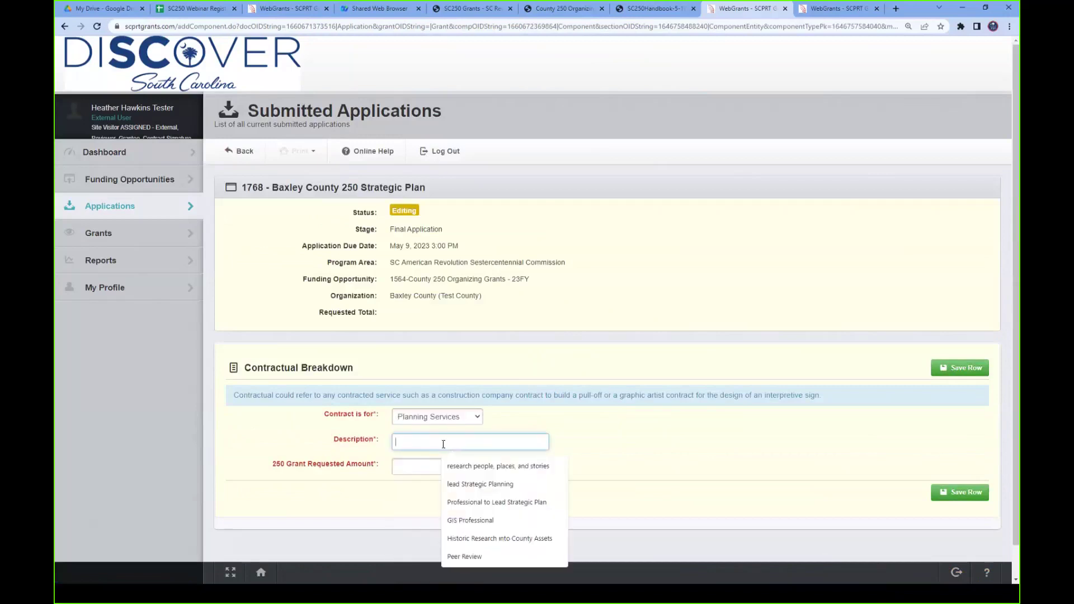
text(Strategic Plan Leadership & Report)
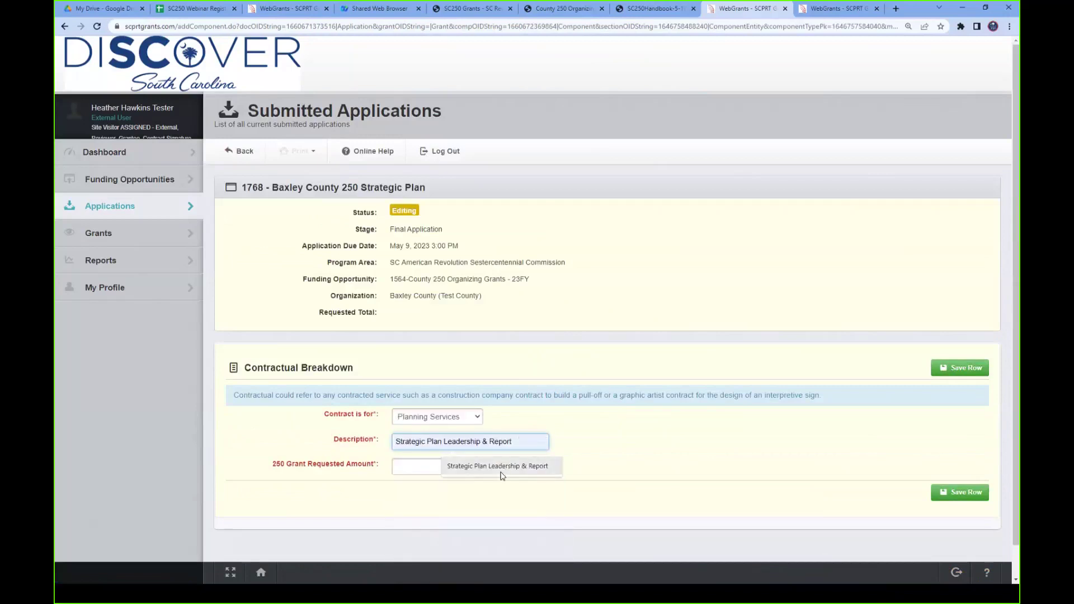
click(504, 466)
click(450, 467)
drag(449, 468, 482, 471)
text(3000)
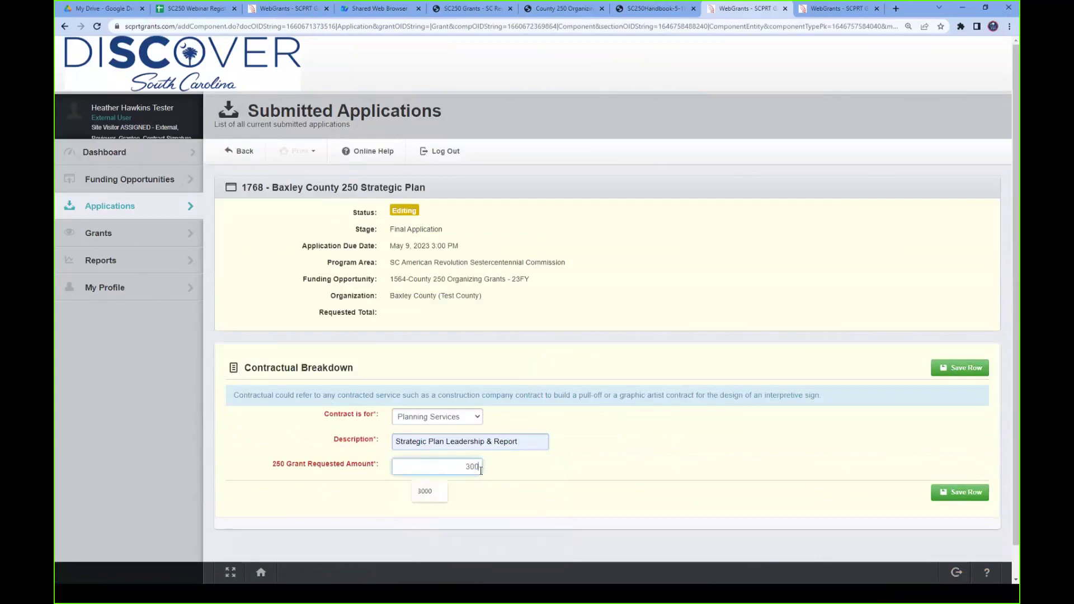
click(951, 495)
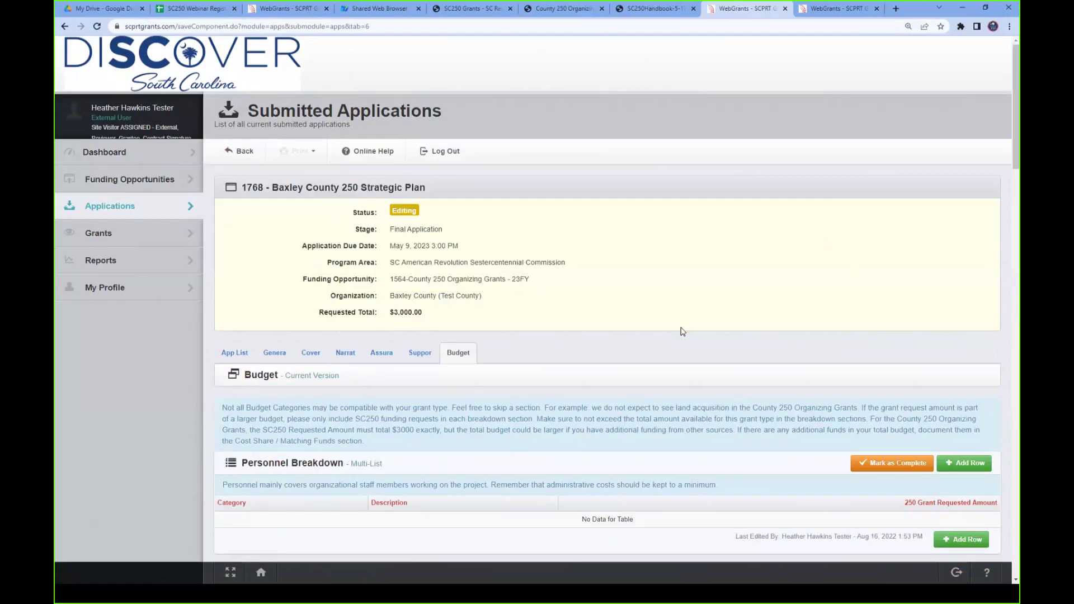
- Scroll down the Budget section to the empty Cost Share/Matching Funds Breakdown and Budget Summary
scroll(683, 331, down, 3)
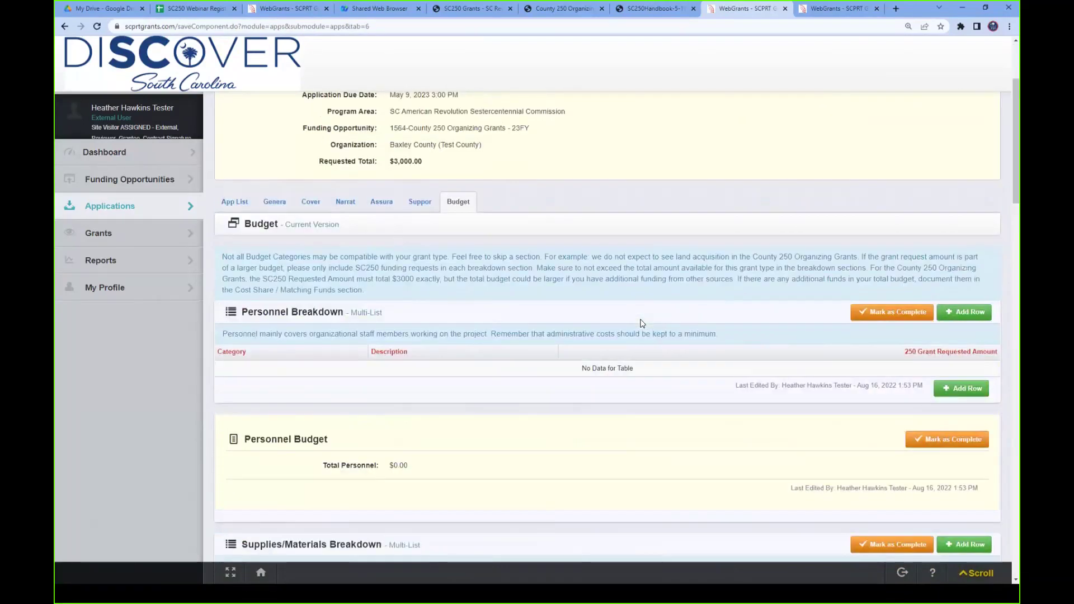
scroll(643, 323, up, 1)
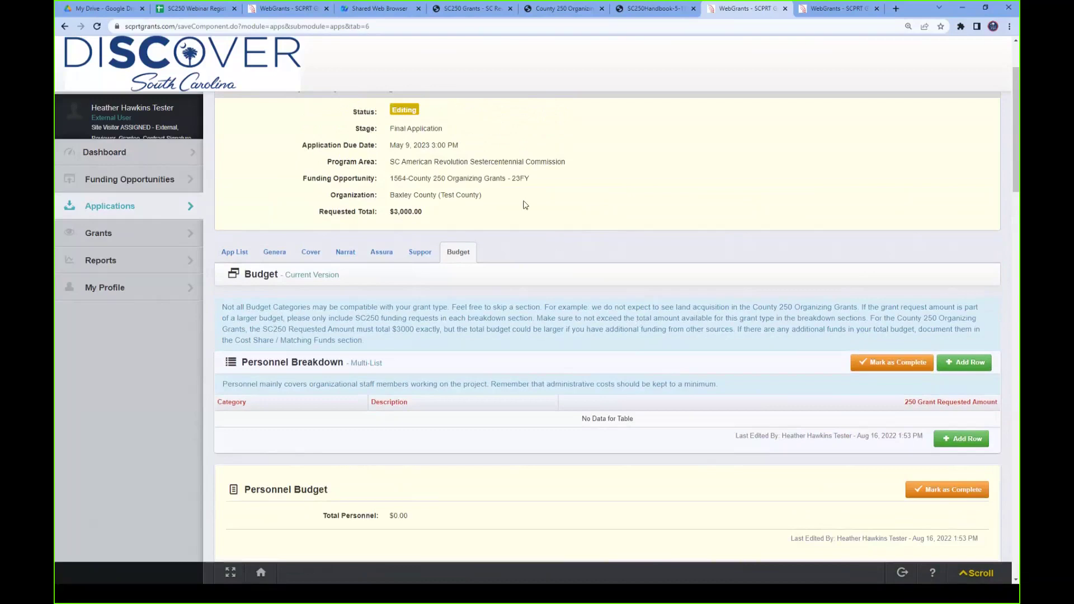
scroll(627, 420, down, 2)
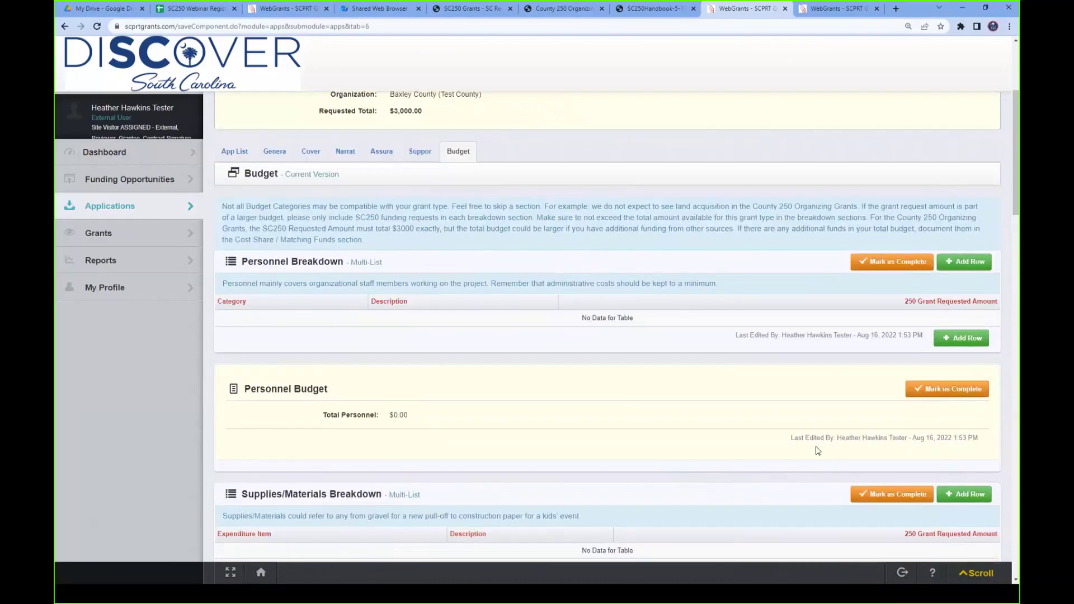
scroll(815, 451, down, 5)
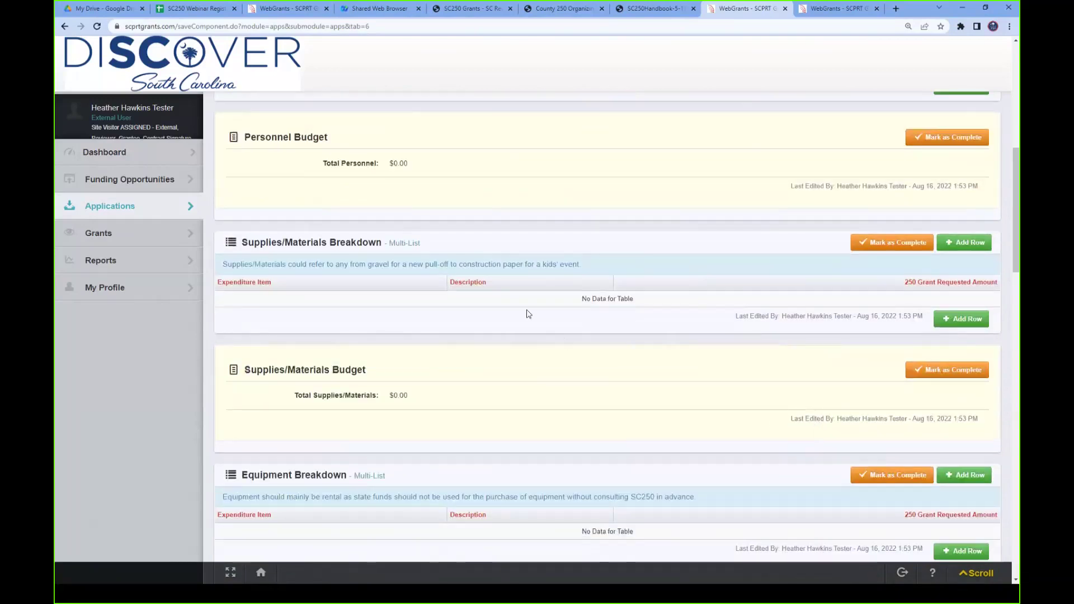
scroll(722, 393, down, 10)
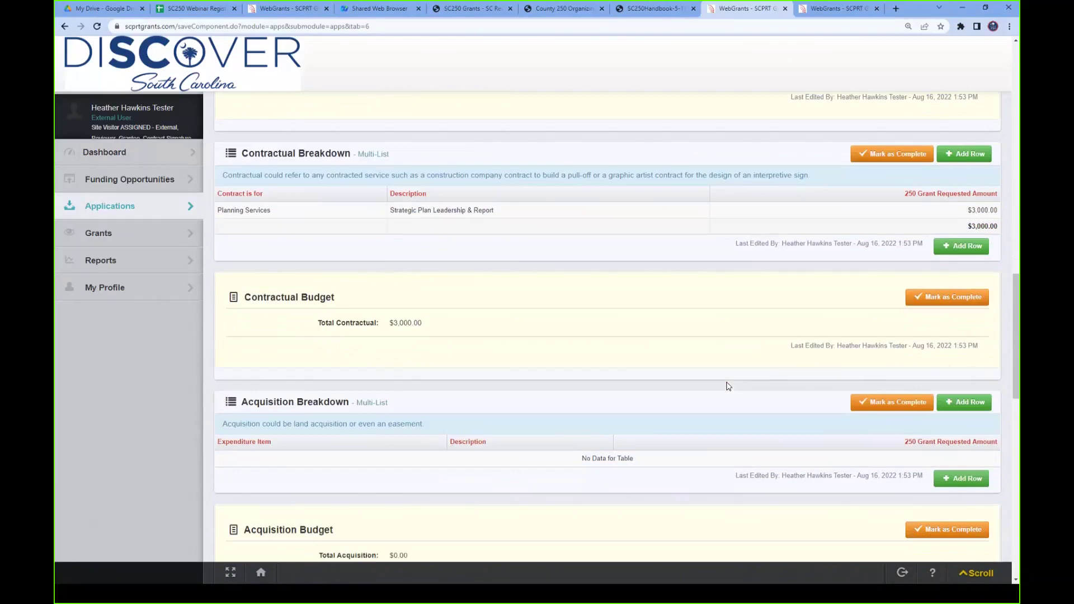
scroll(729, 386, down, 7)
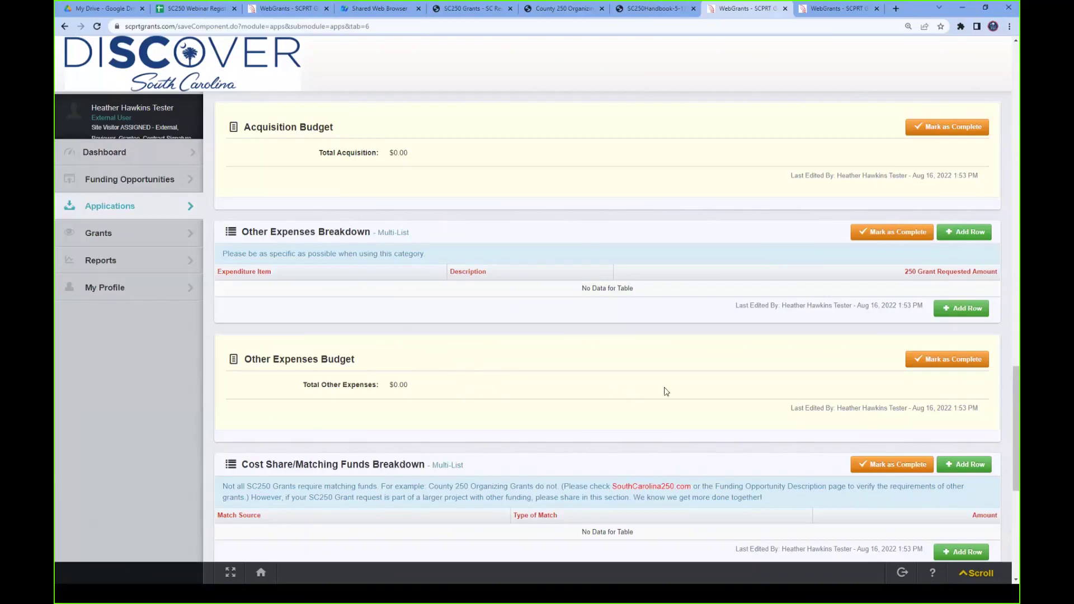
scroll(666, 392, down, 5)
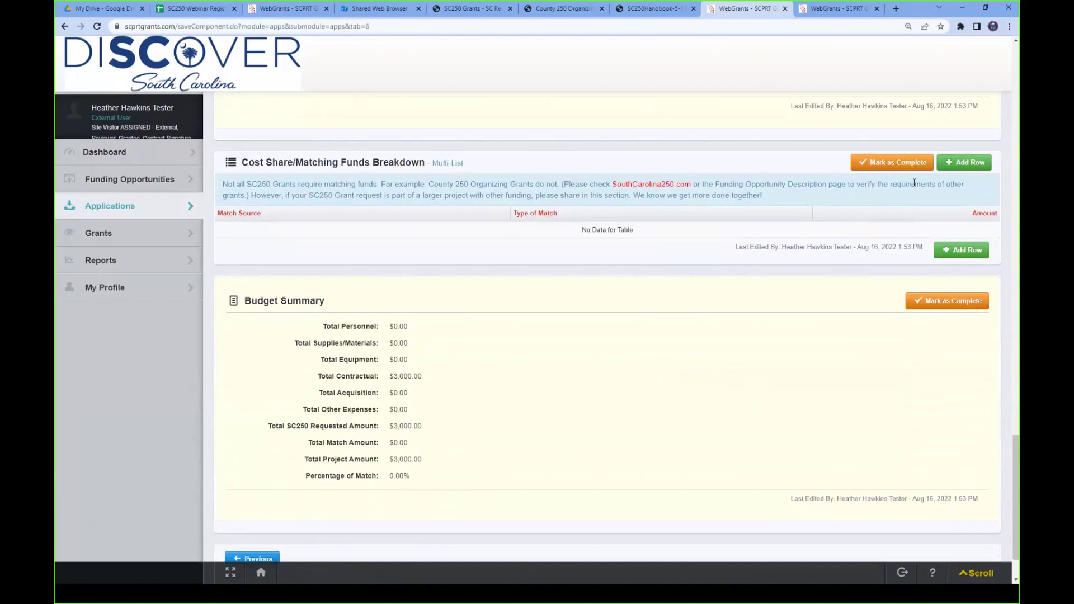
- Add a County PRT matching-funds row as Cash for $2,000
click(969, 161)
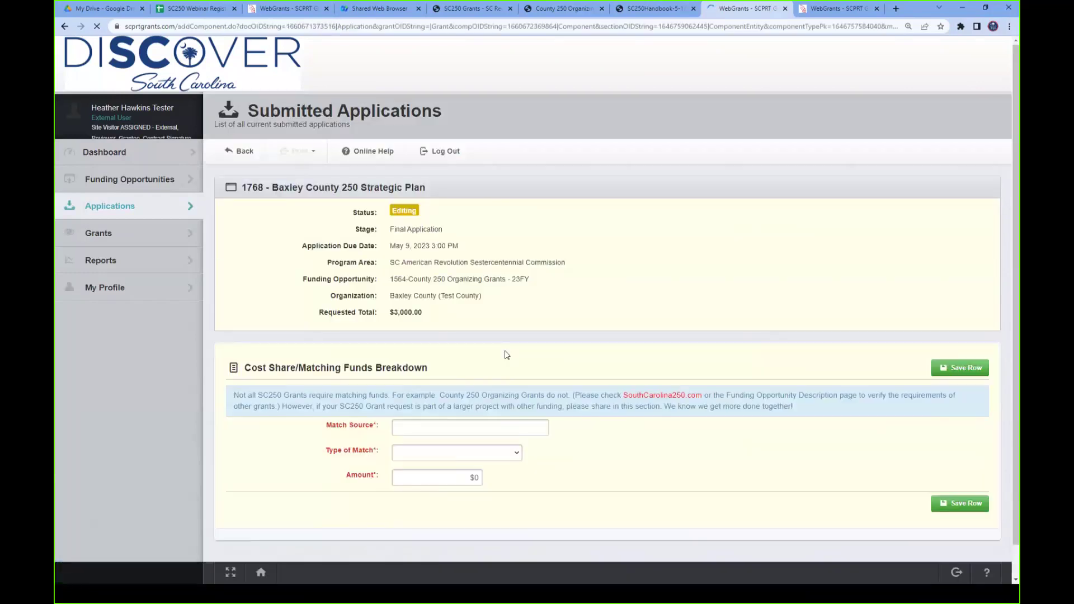
click(435, 424)
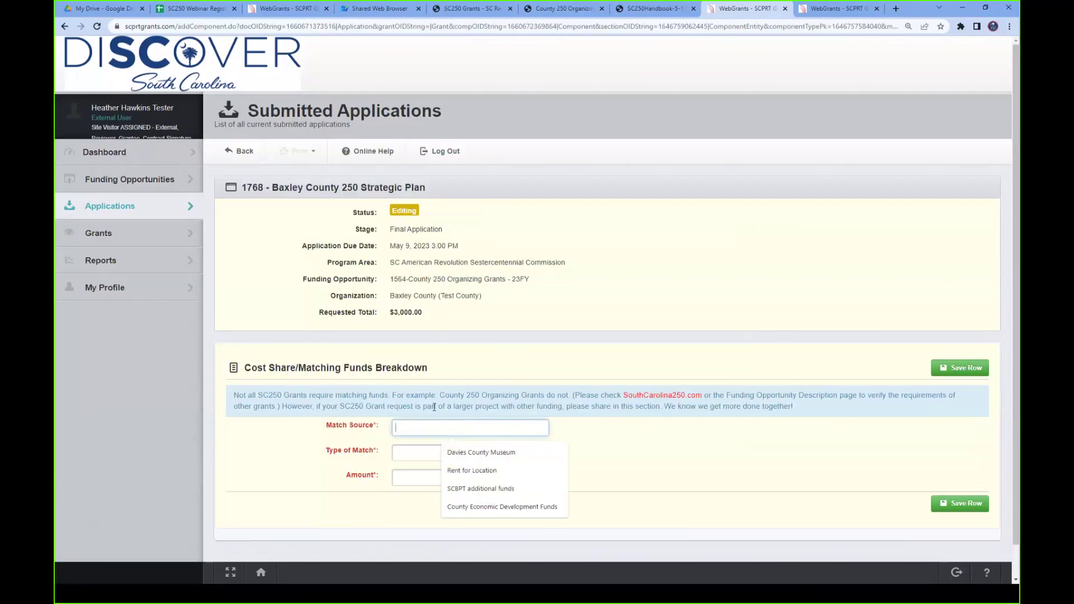
text(County PRT)
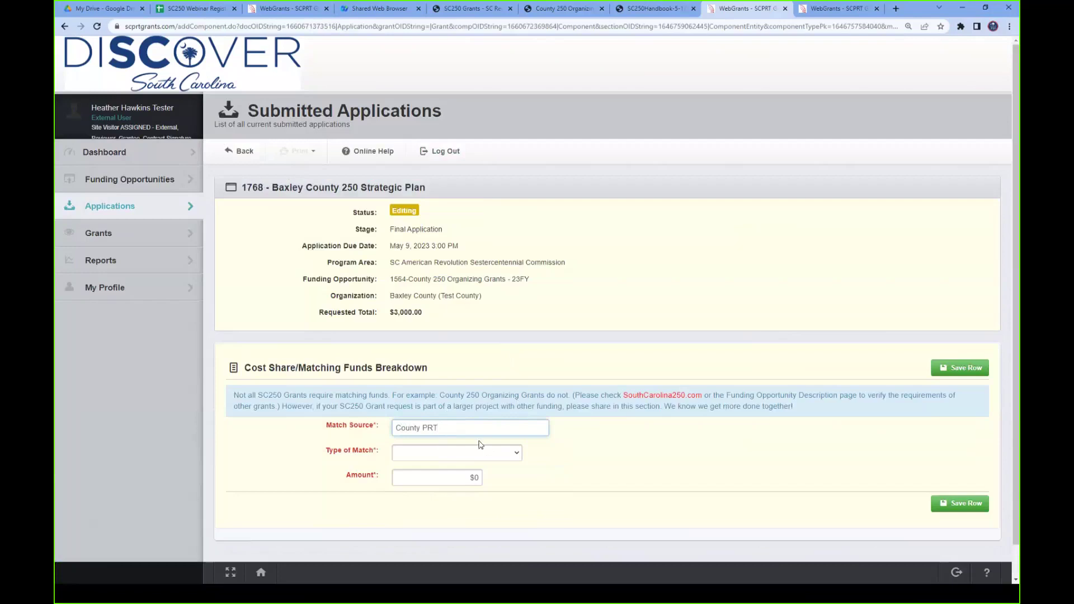
click(475, 454)
click(431, 476)
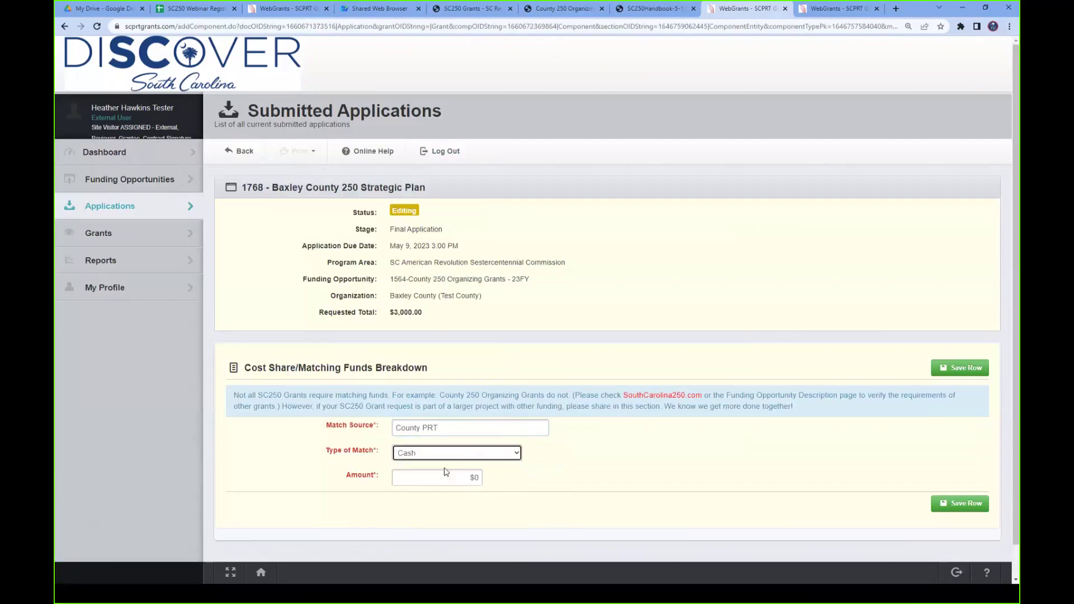
key(Tab)
text(2000)
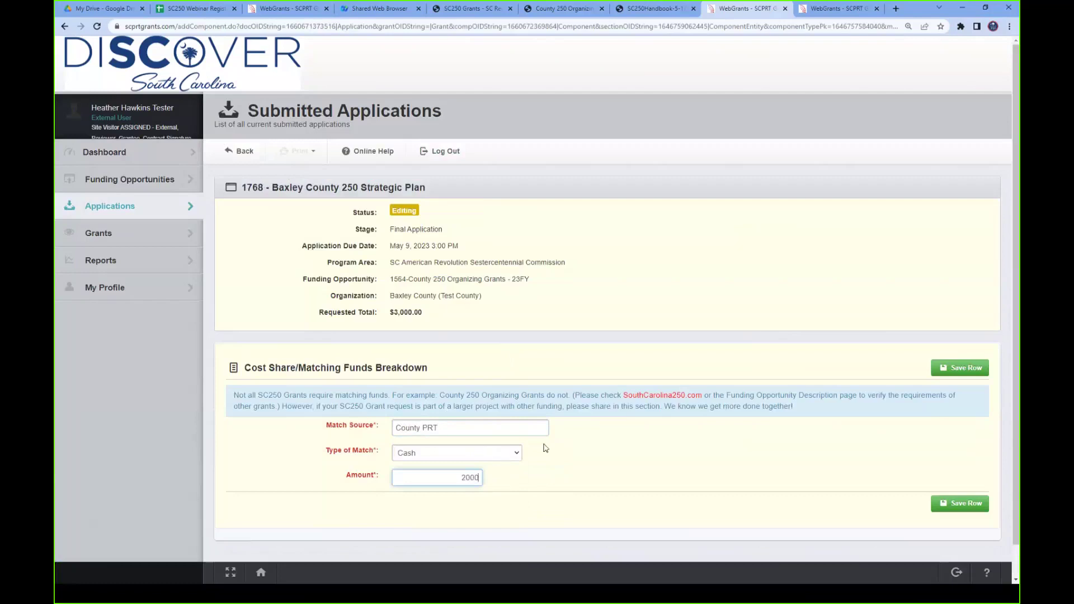
click(960, 506)
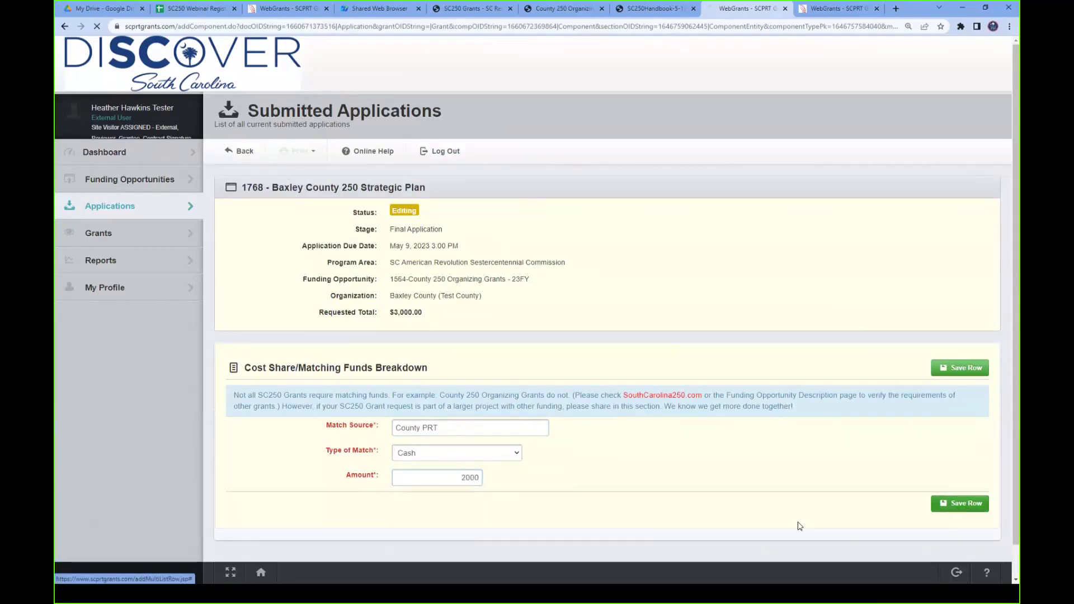
- Add a Downtown Merchants matching-funds row as In-Kind for $500
scroll(783, 498, down, 15)
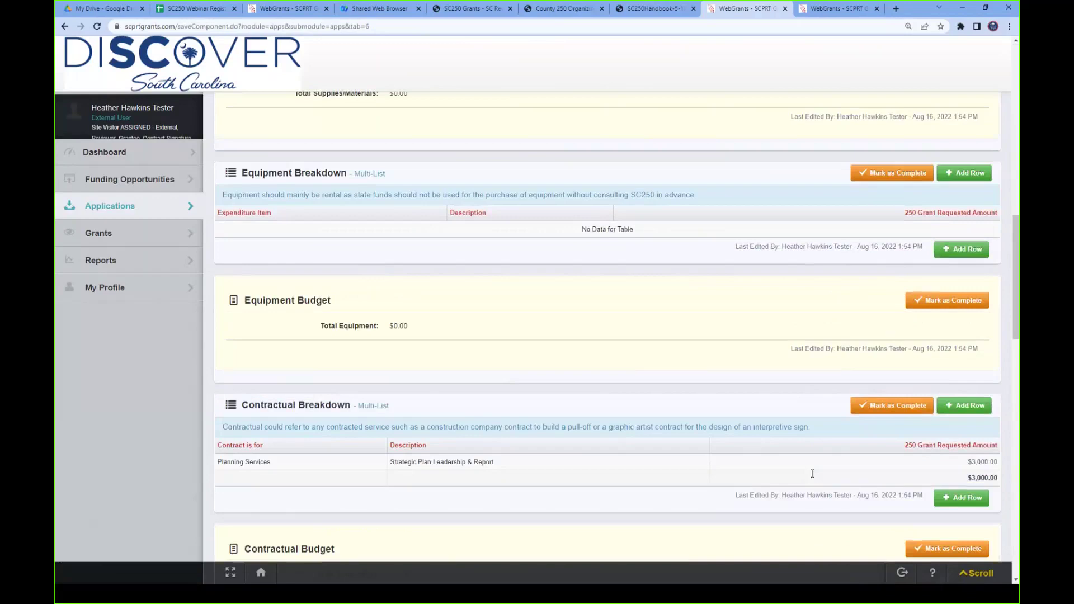
scroll(813, 474, down, 13)
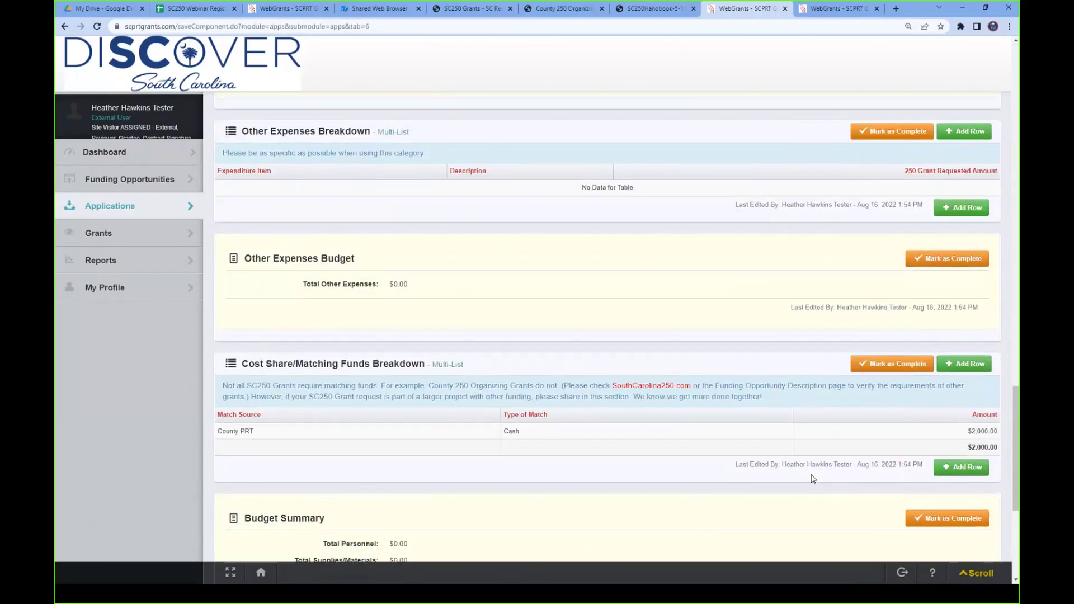
scroll(812, 478, down, 5)
scroll(812, 478, up, 2)
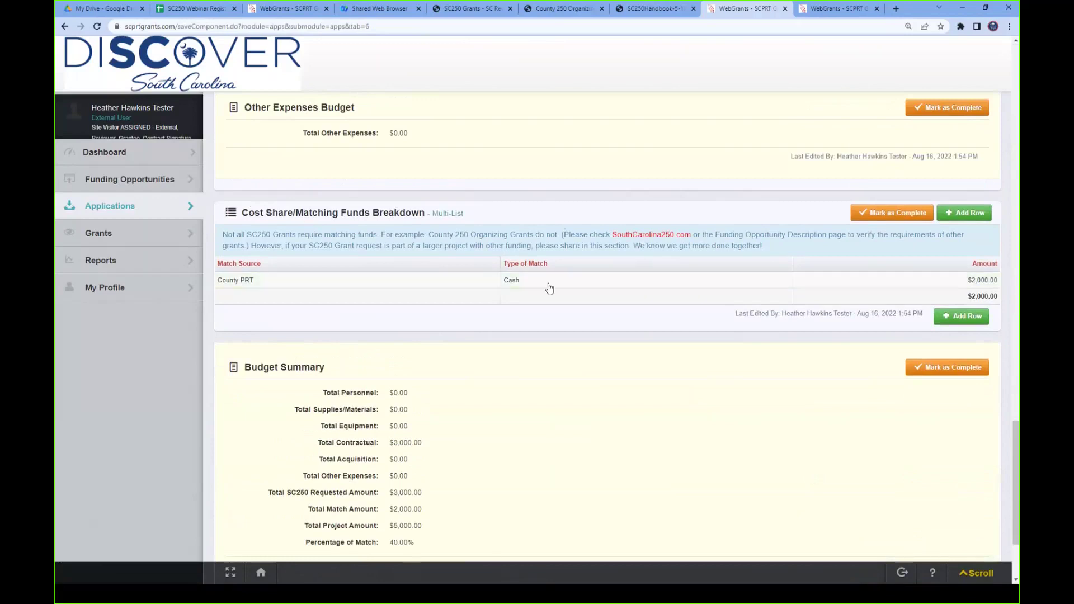
click(966, 216)
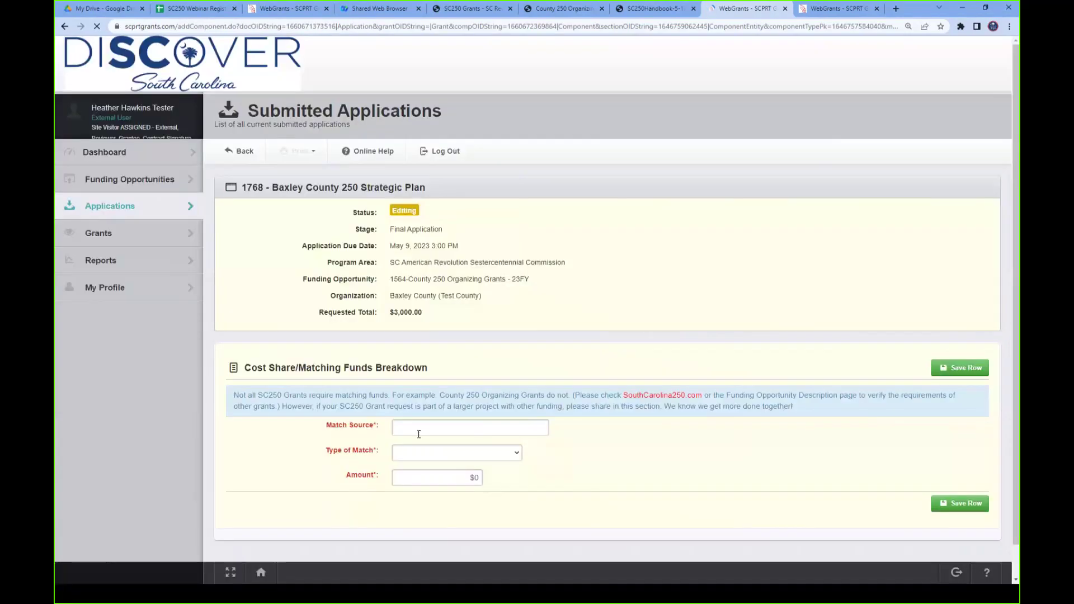
click(428, 426)
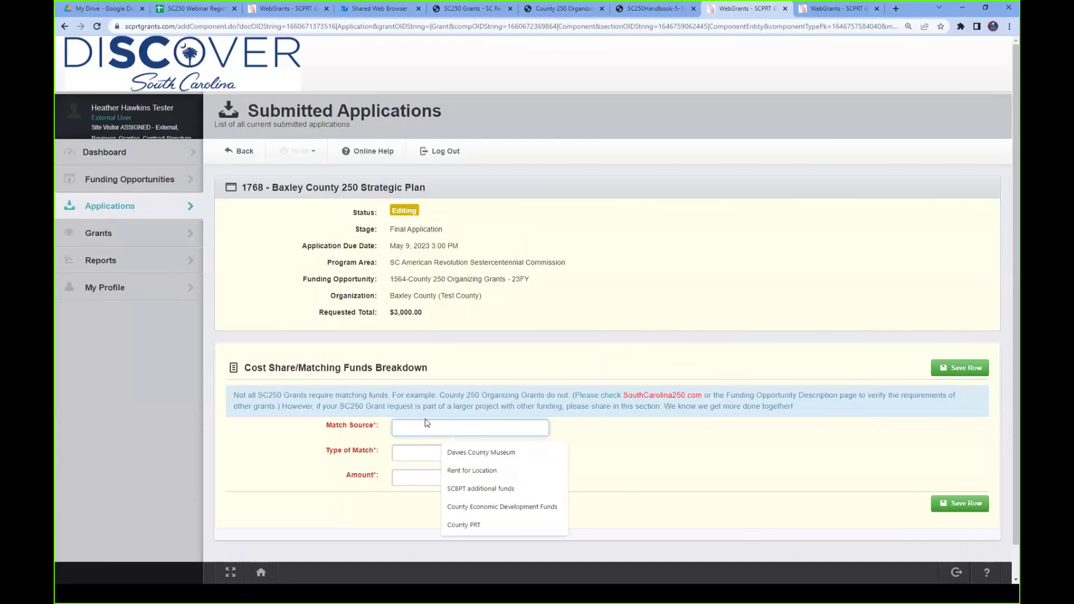
text(Downtown Merchants)
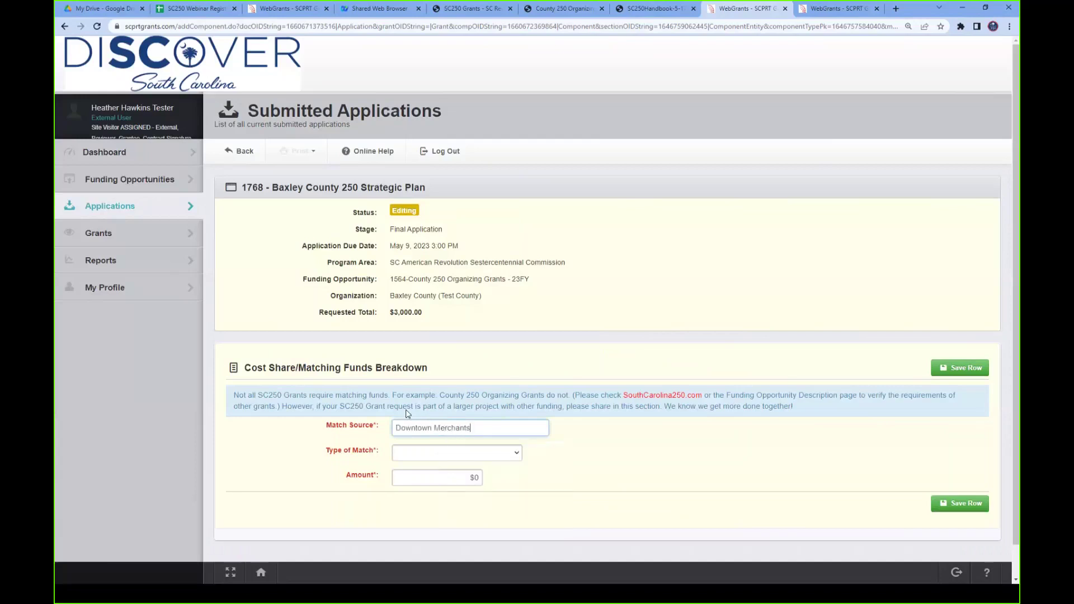
click(413, 455)
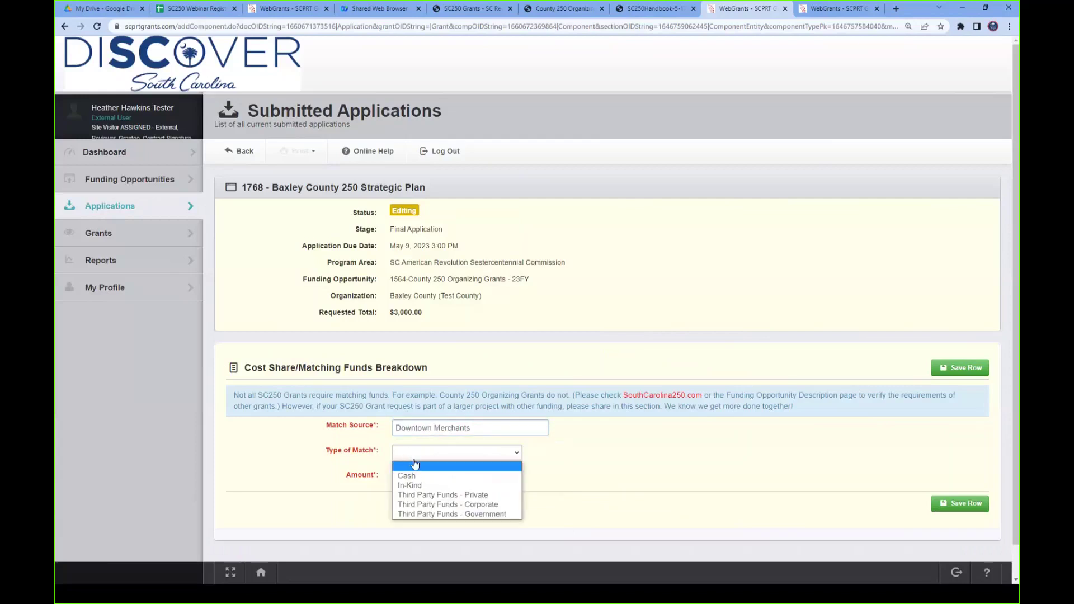
click(495, 499)
click(478, 478)
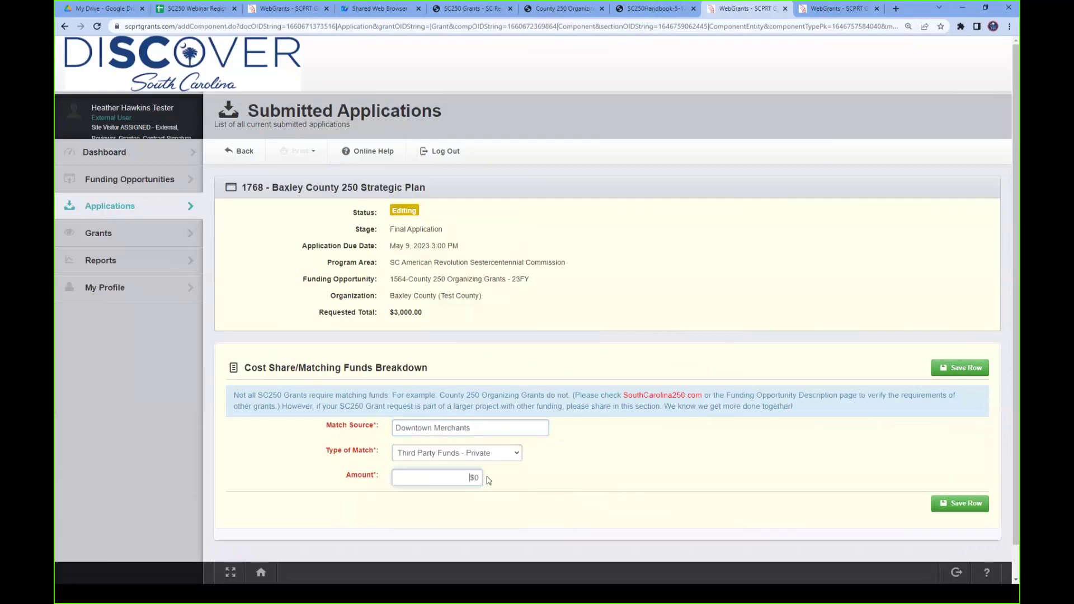
click(459, 456)
click(445, 480)
click(446, 480)
text(500)
click(958, 503)
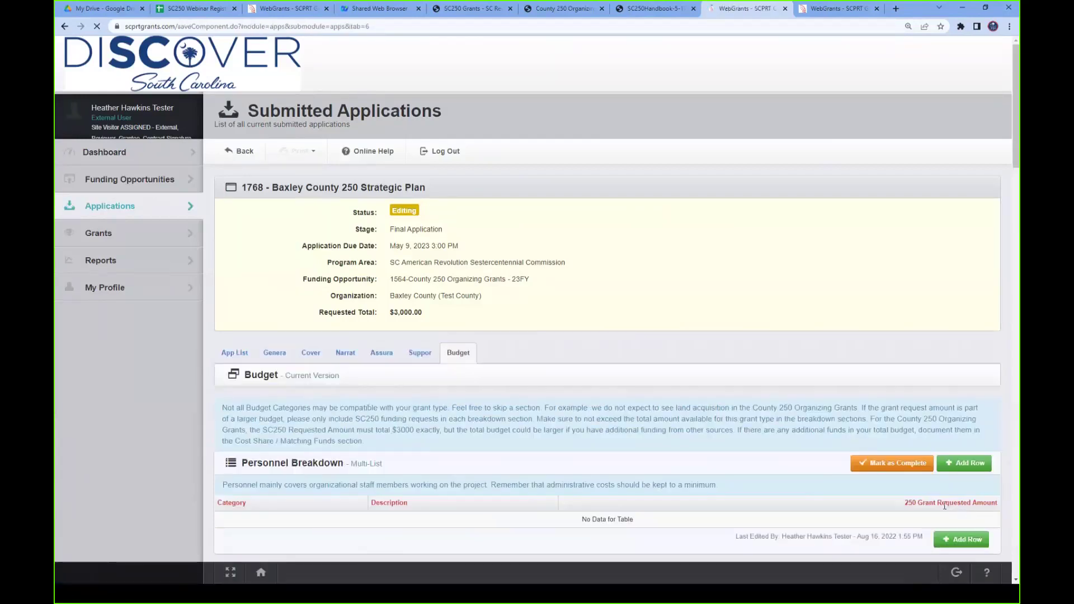
scroll(860, 469, down, 6)
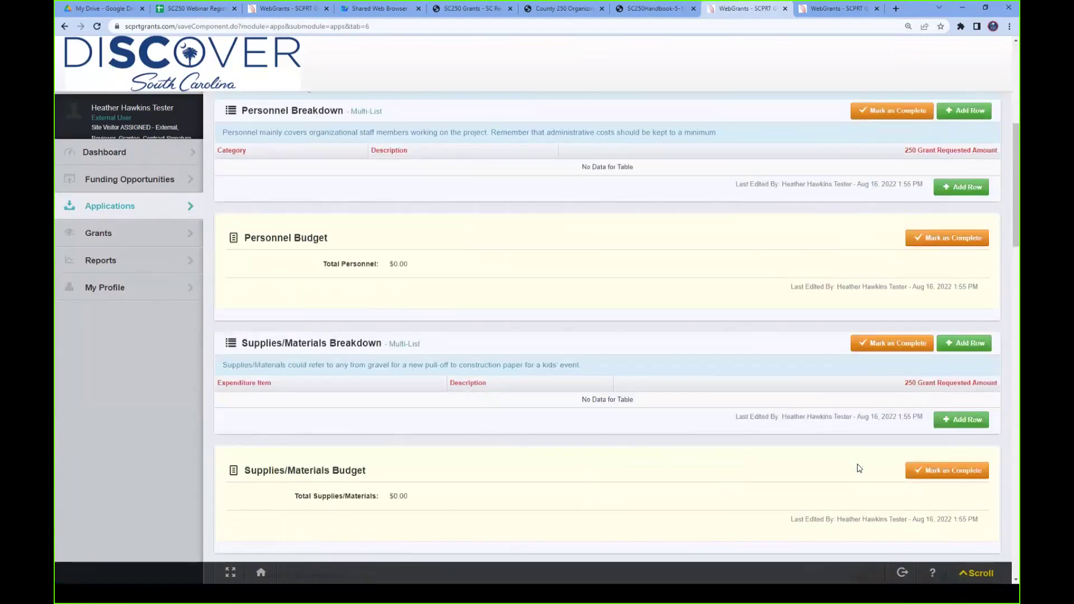
scroll(860, 469, down, 14)
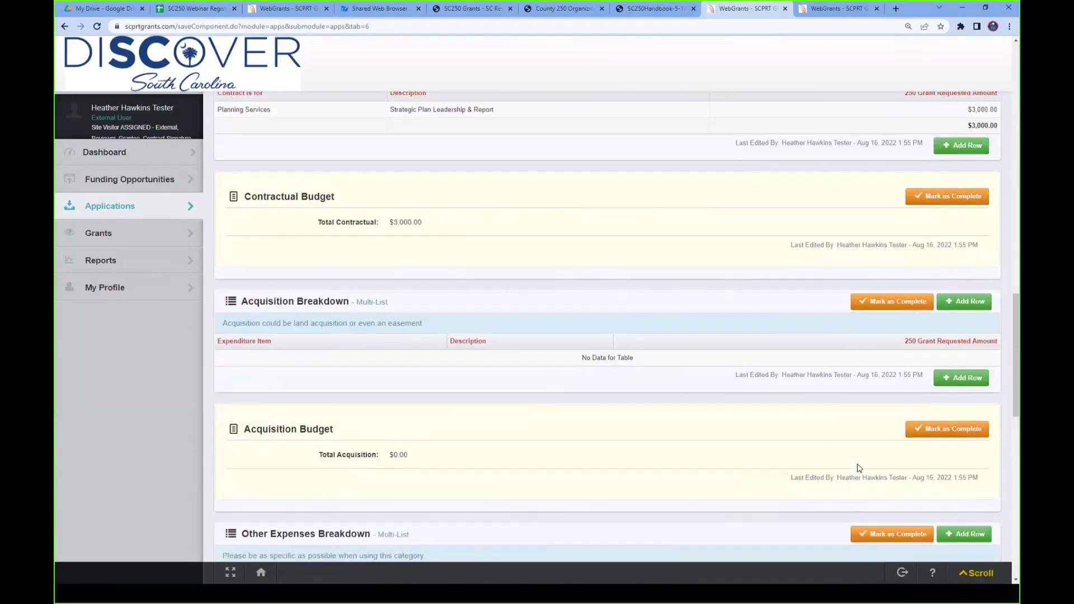
scroll(860, 469, down, 9)
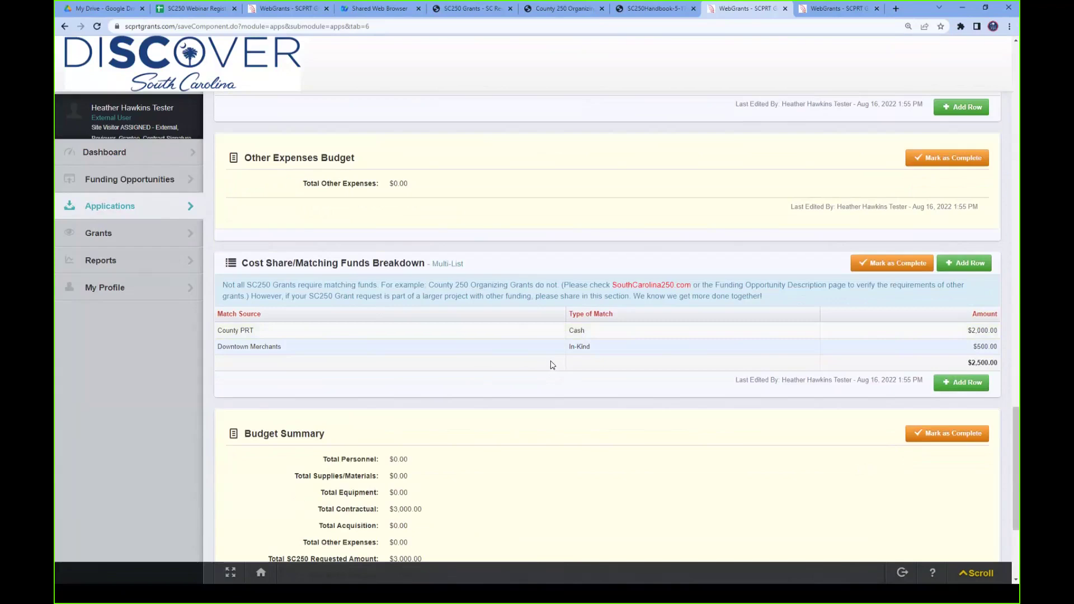
scroll(552, 365, down, 3)
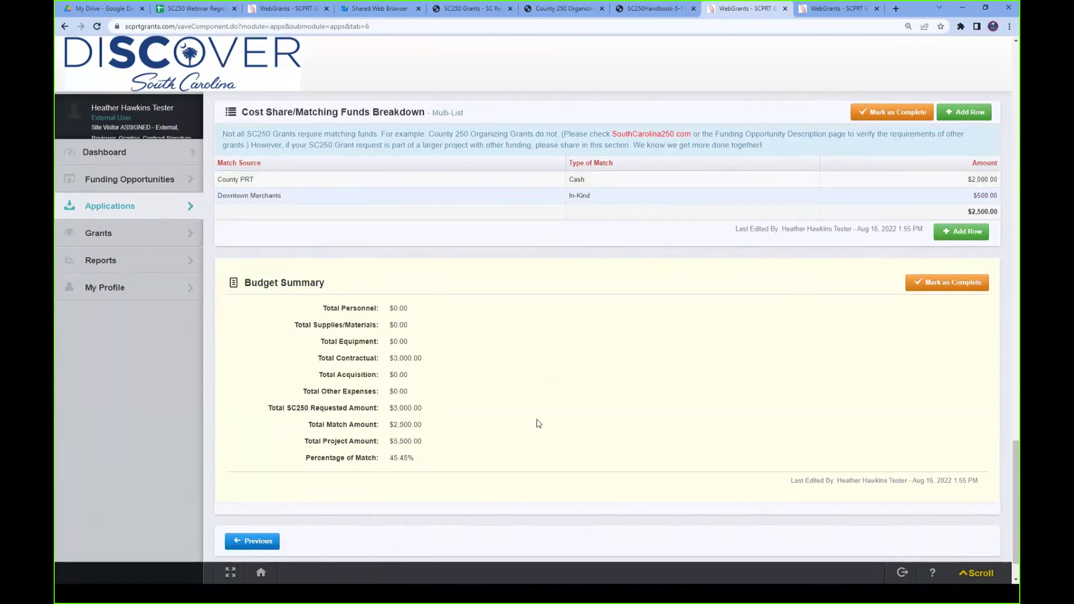
scroll(537, 424, up, 15)
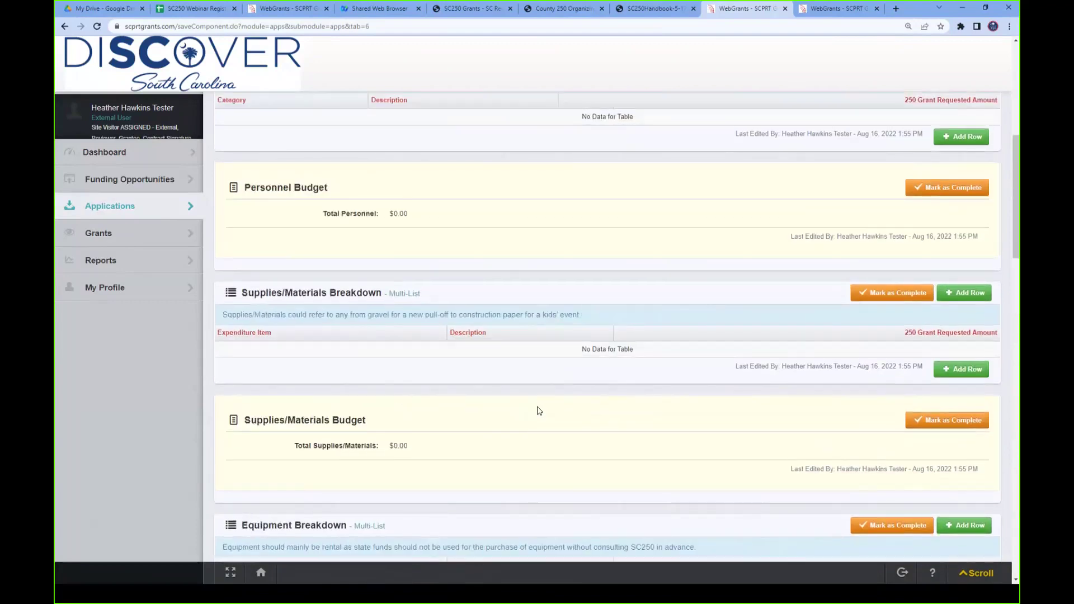
scroll(540, 412, up, 10)
- Mark the Budget section complete and start submitting the application for review
click(873, 464)
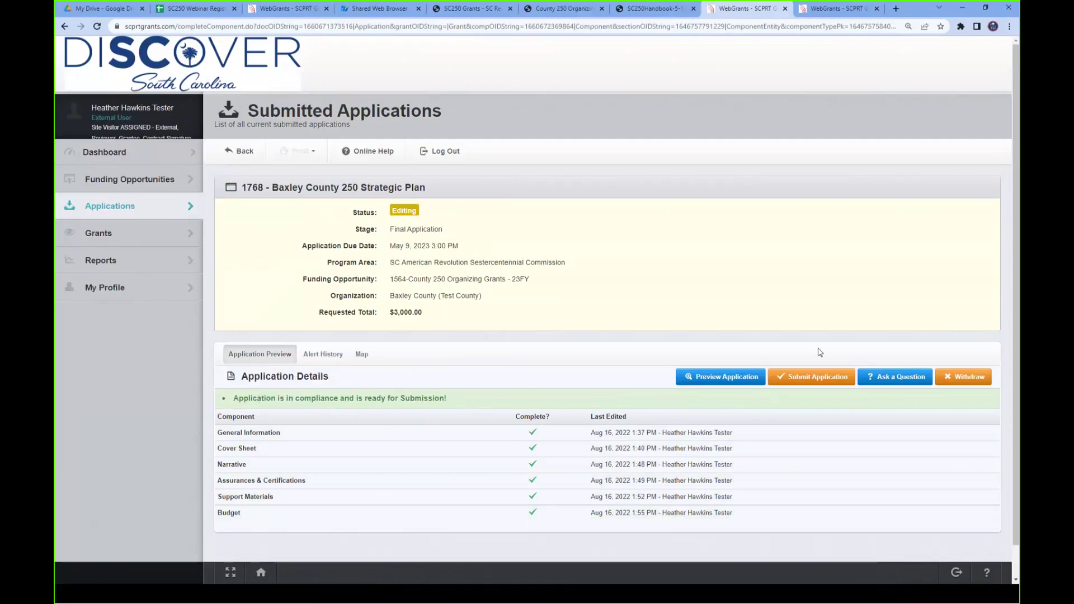
click(811, 378)
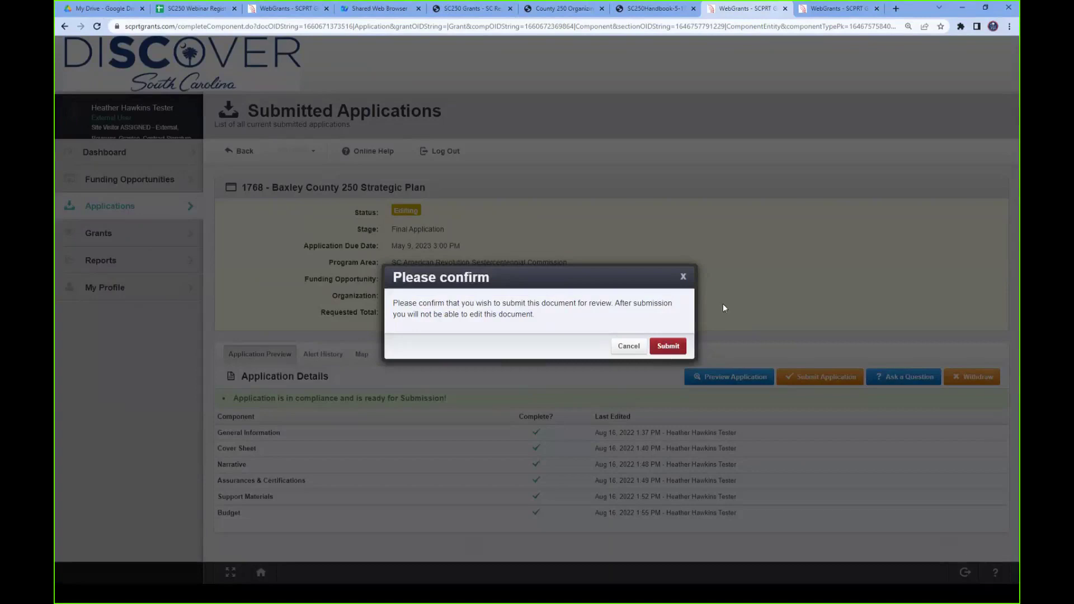
- Cancel the submission confirmation, keeping application 1768 in Editing status
click(778, 268)
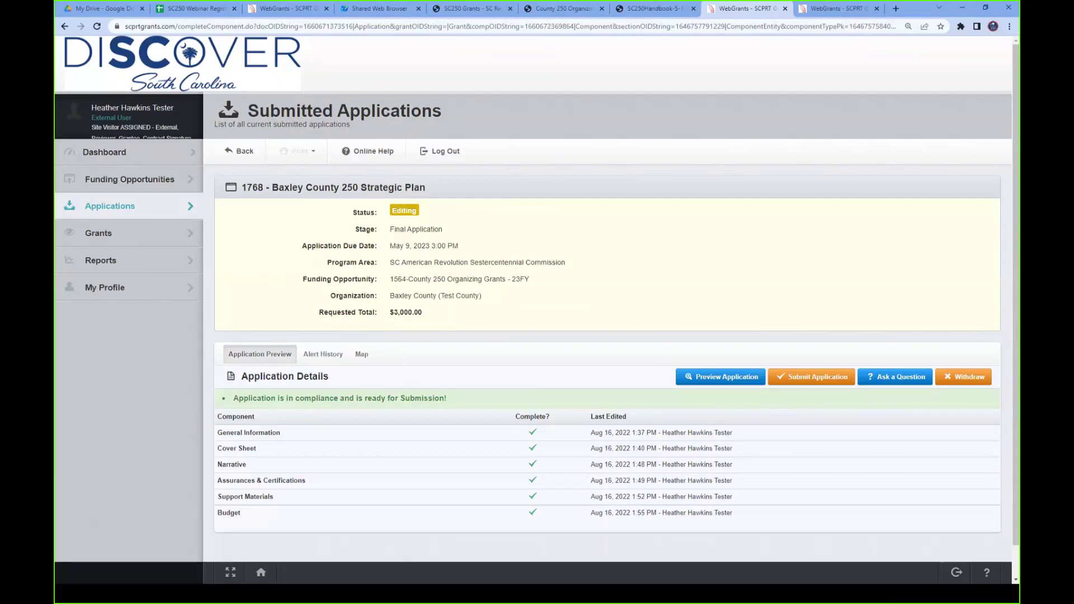
- Return to the slideshow and advance past the Pro Tips slide to 'Stay in Touch!'
key(alt+Tab)
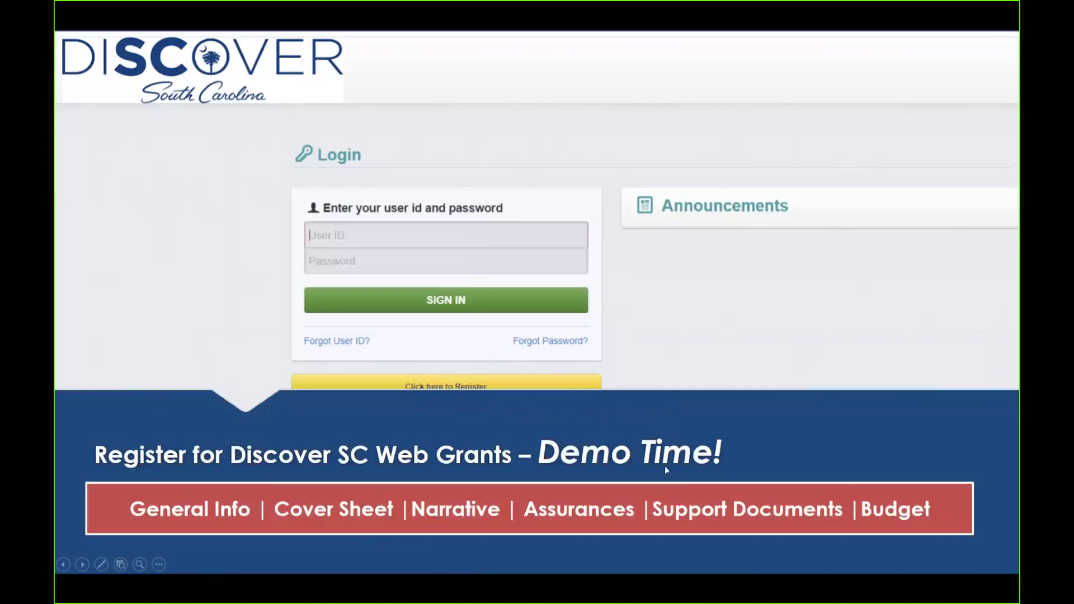
click(580, 475)
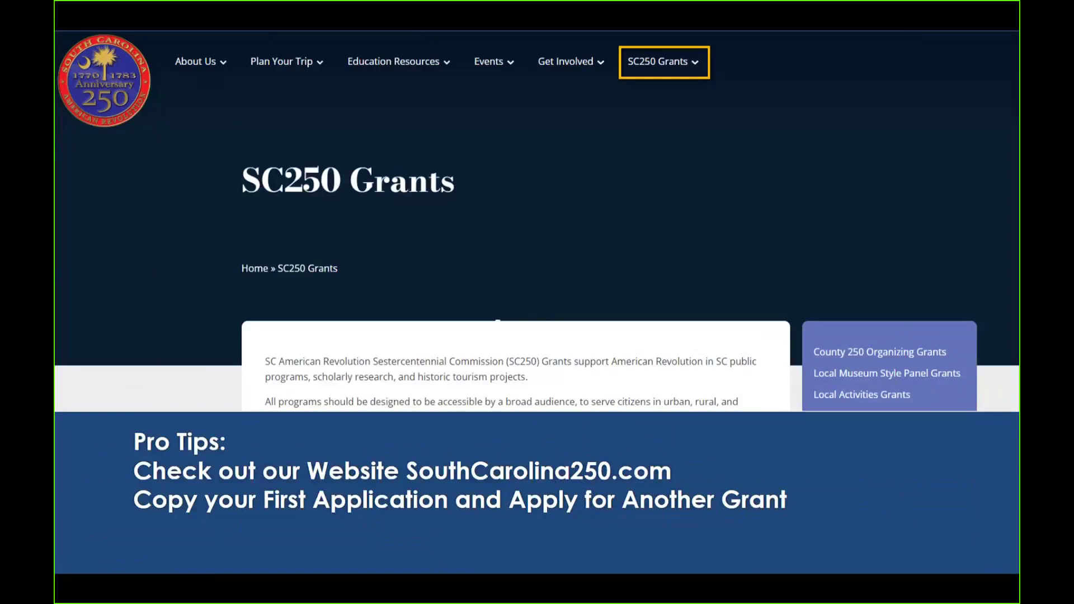
key(Right)
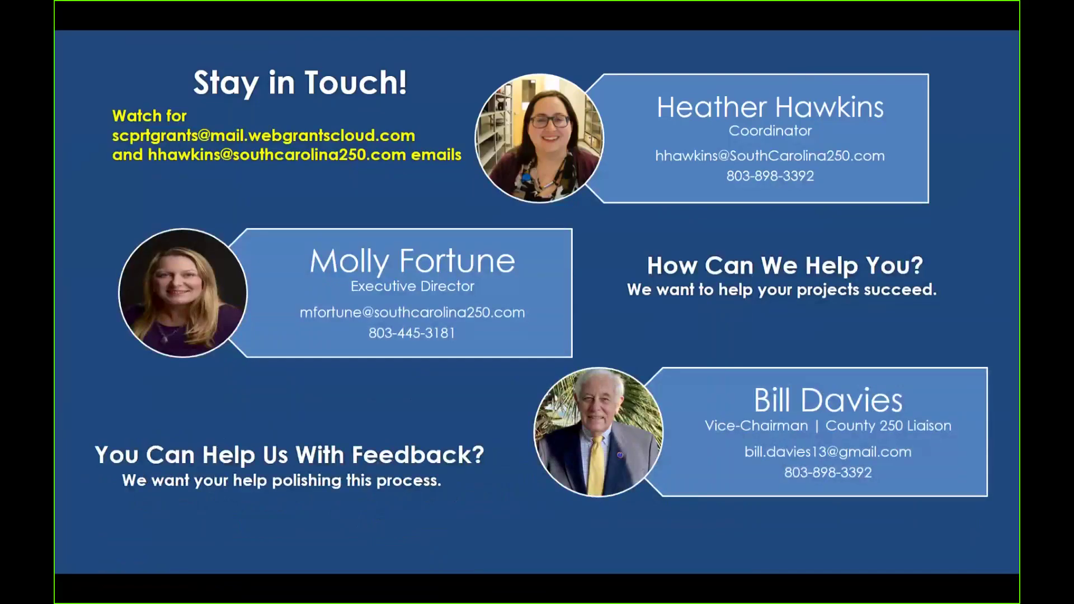